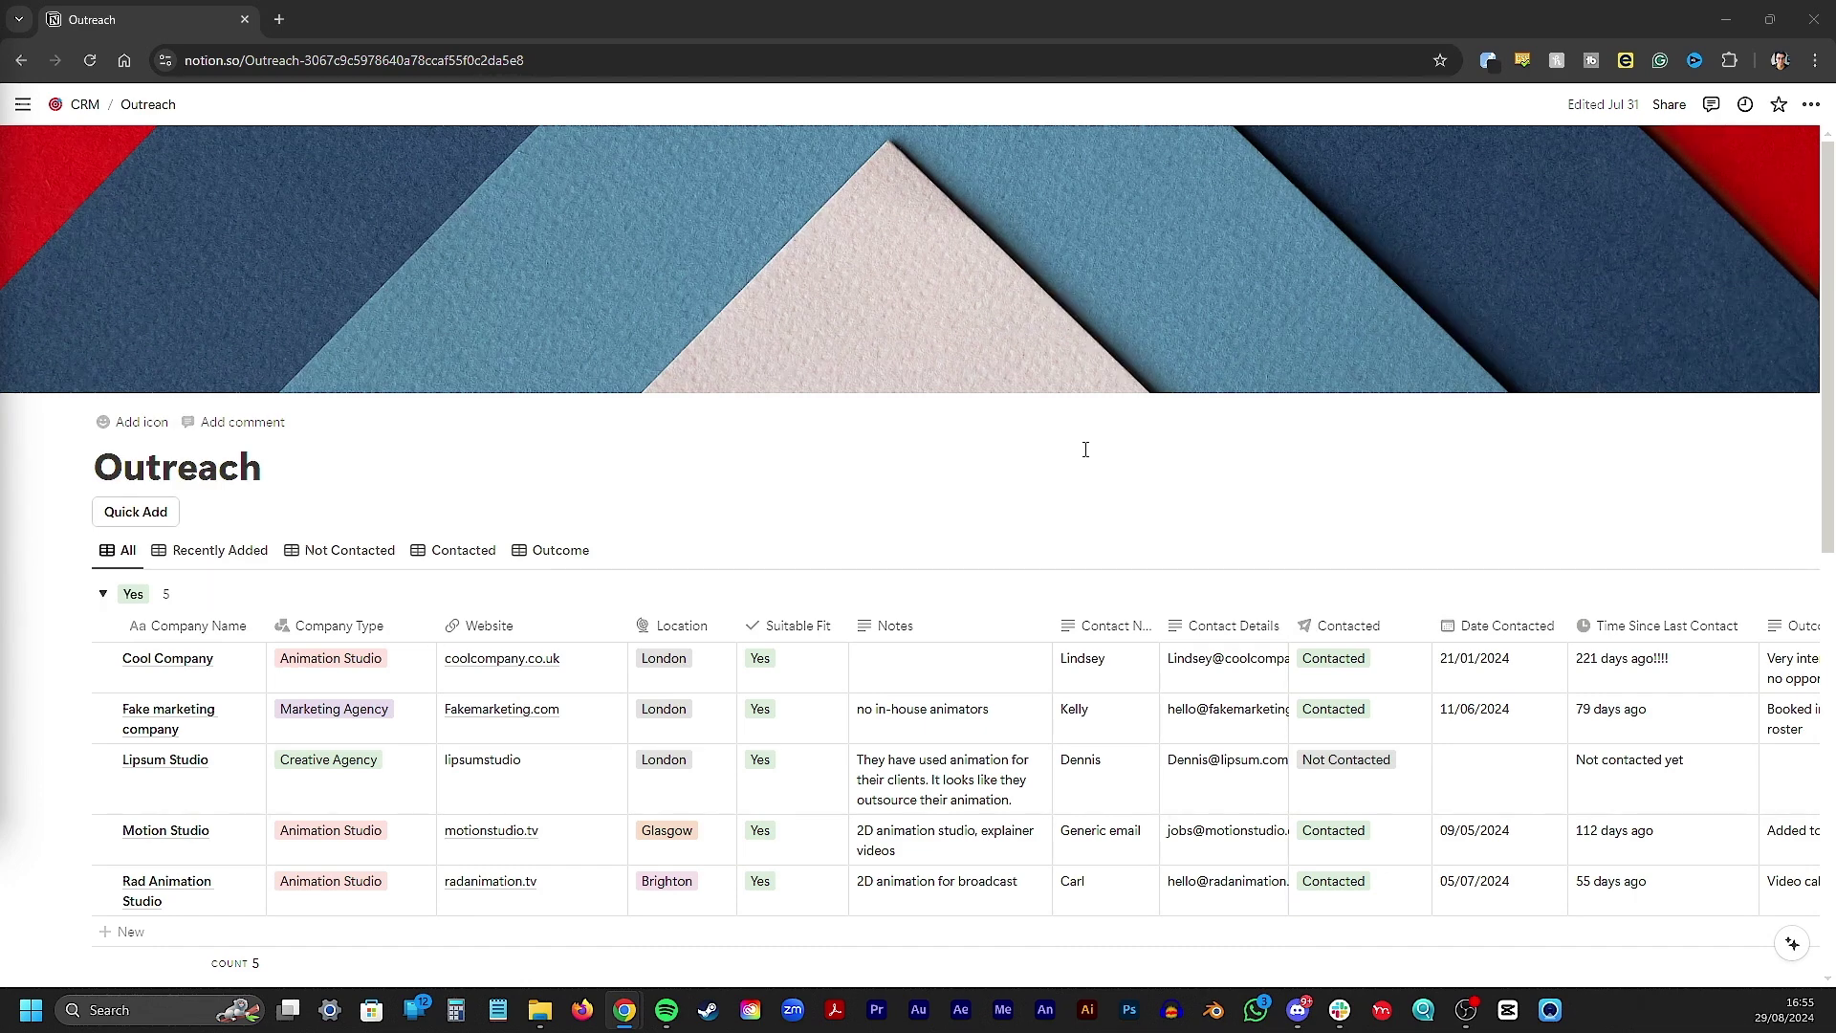
# Create a new Outreach entry titled 'Demo Company' with Company Type Animation Studio
pyautogui.click(150, 513)
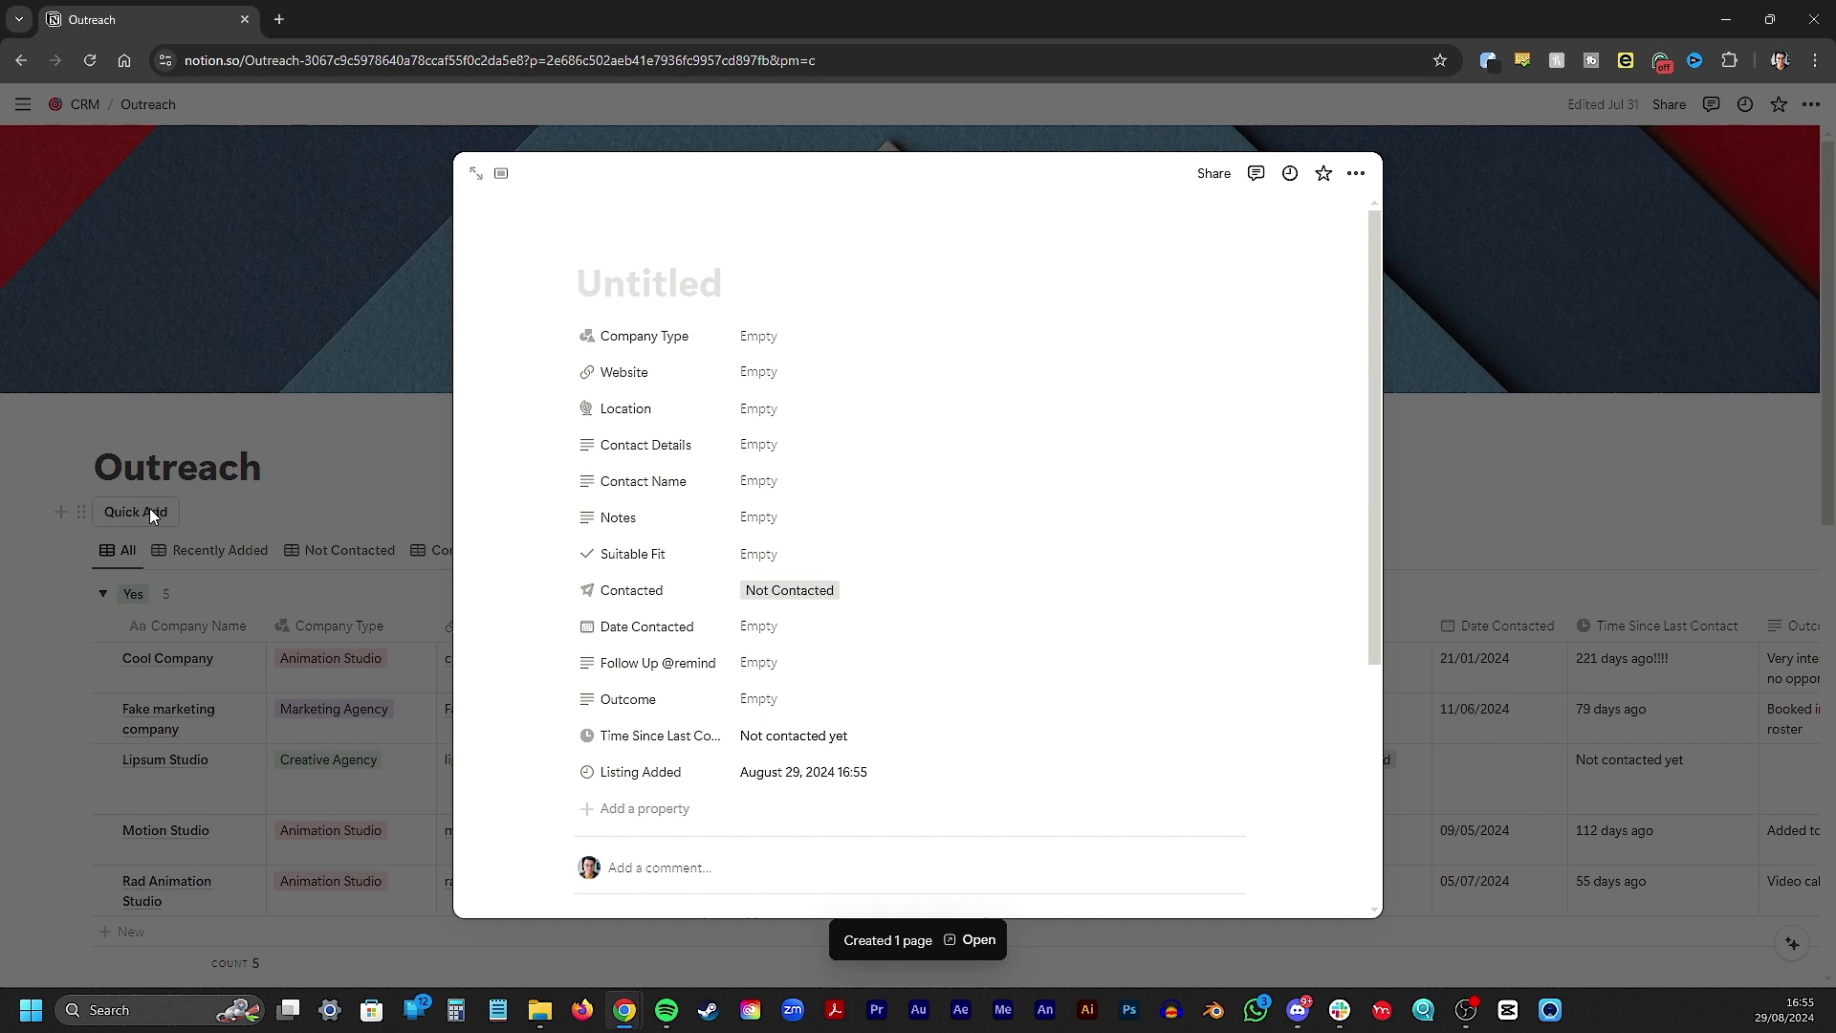
pyautogui.write('Demo Company')
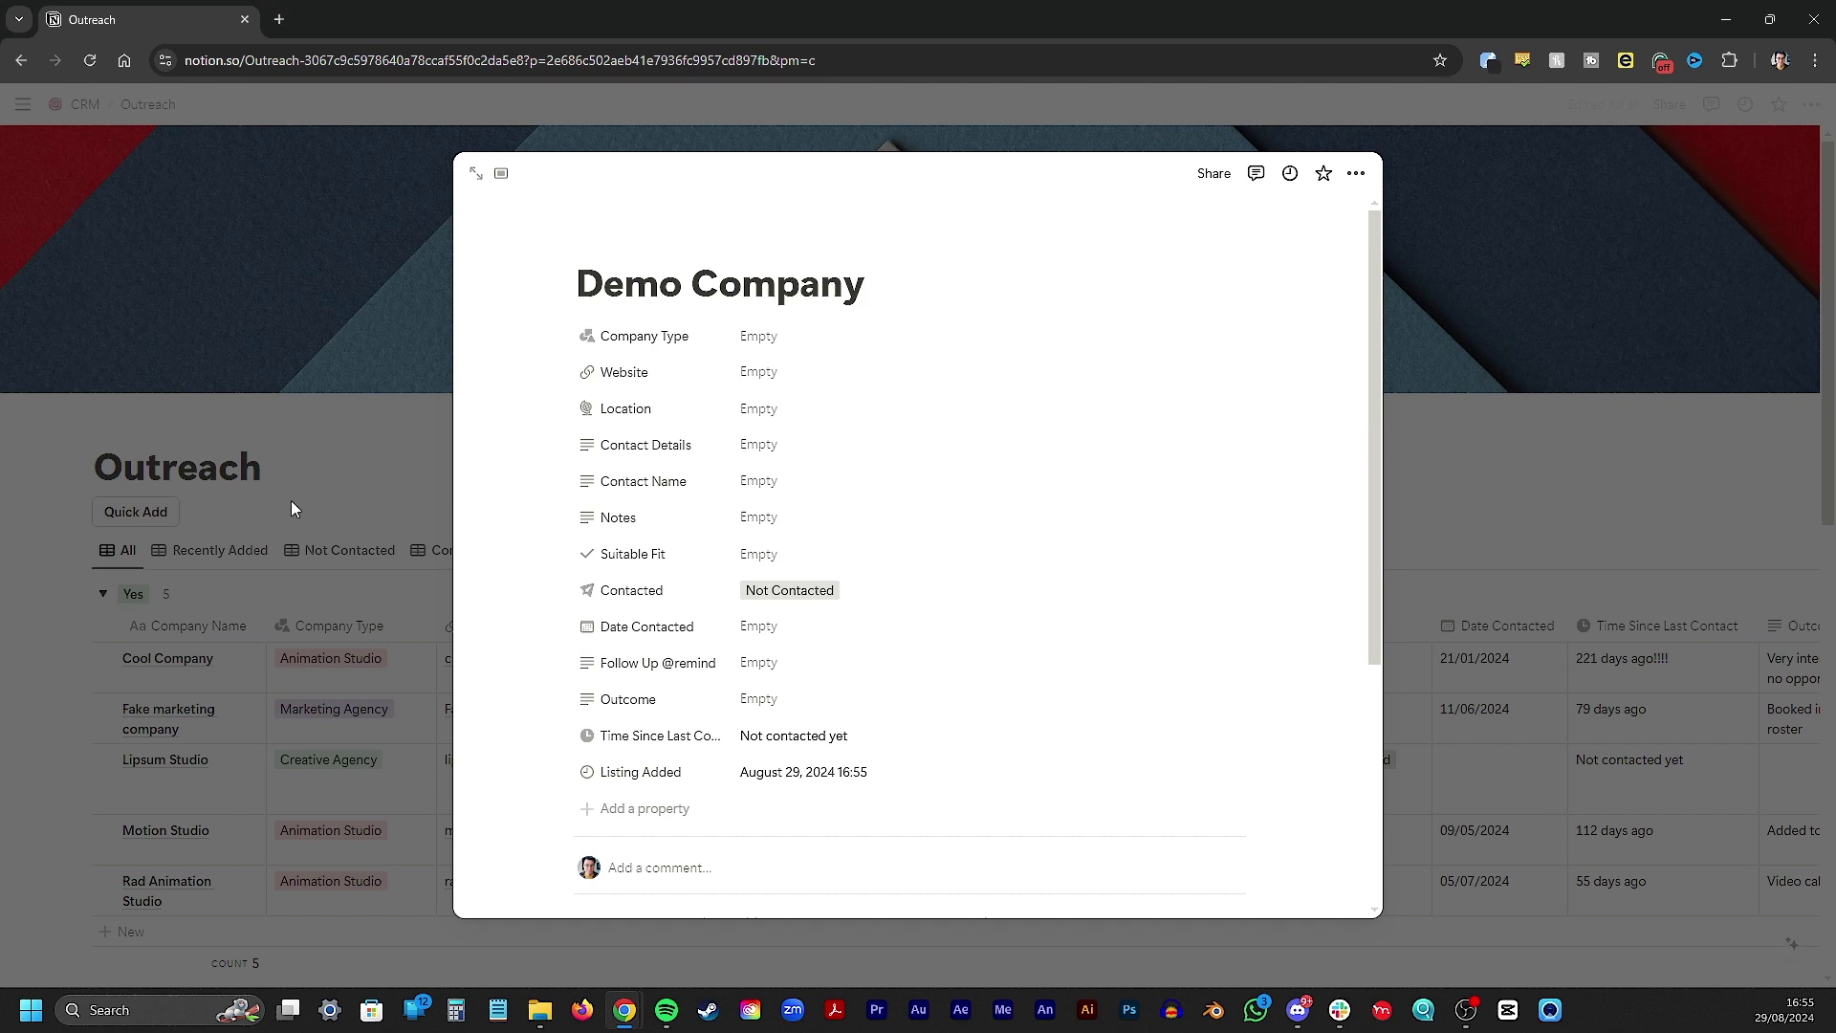
pyautogui.click(811, 337)
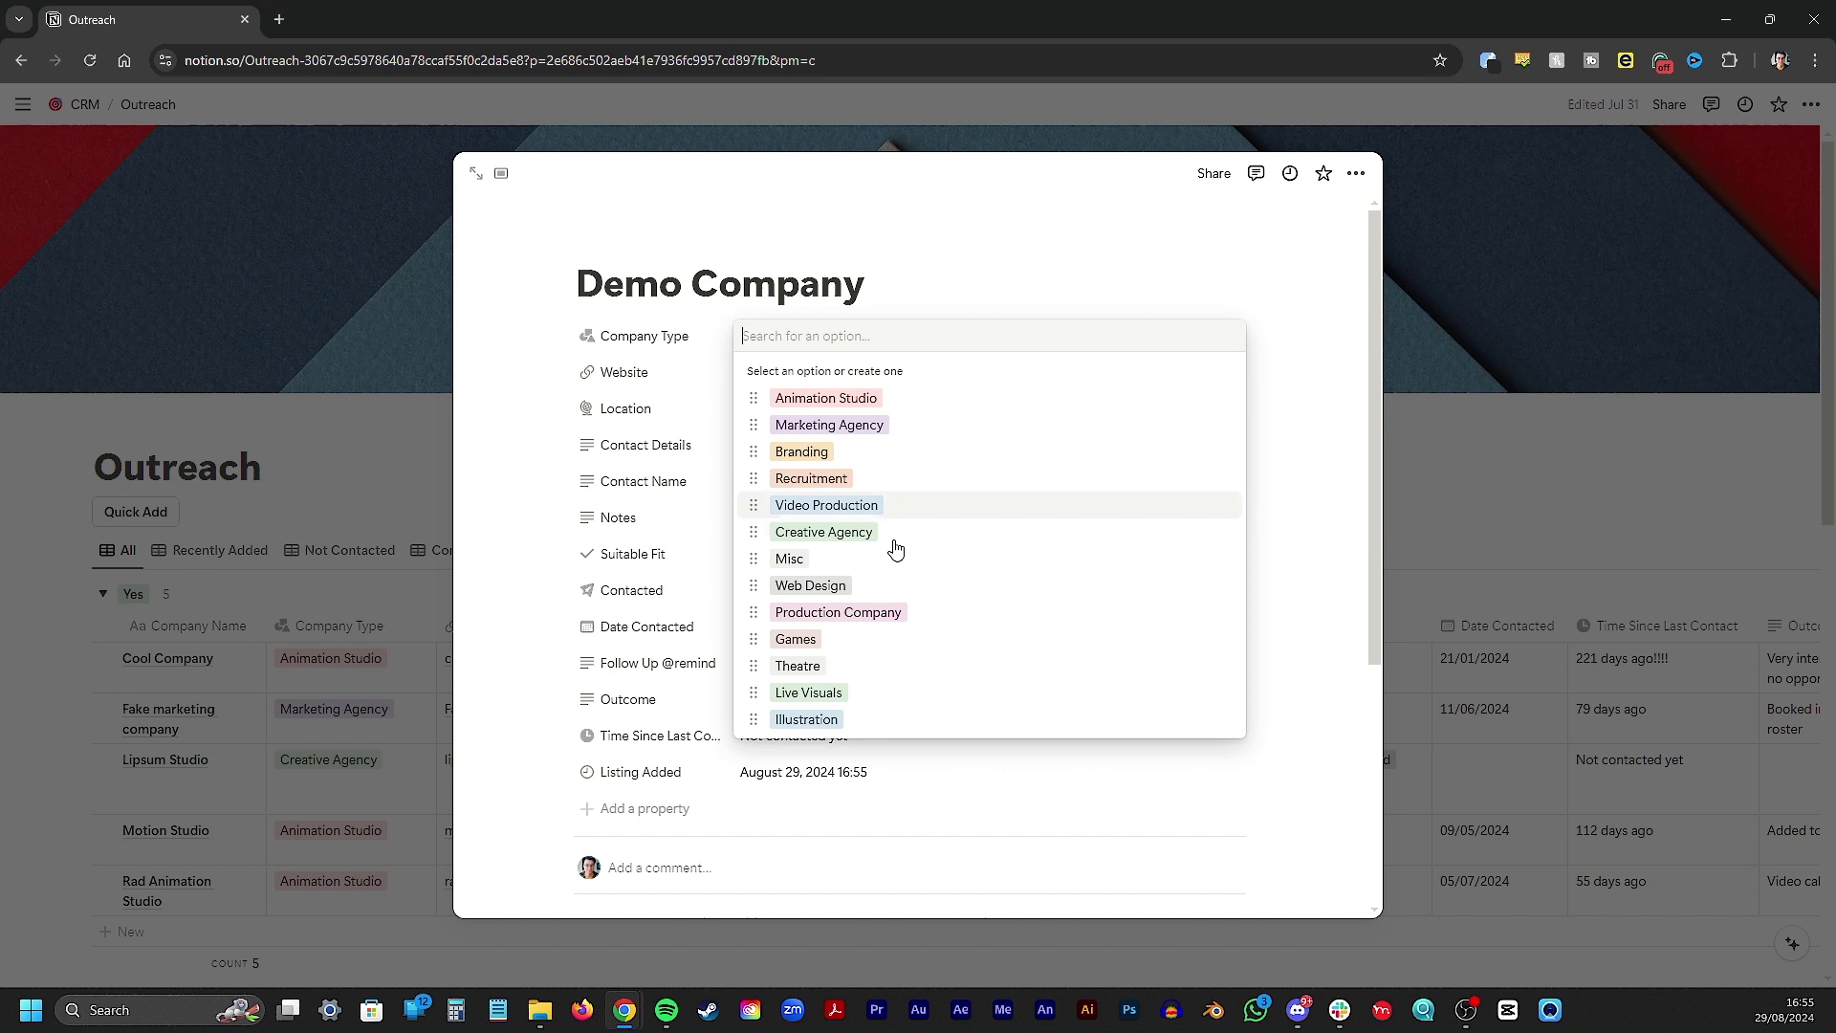
pyautogui.click(824, 400)
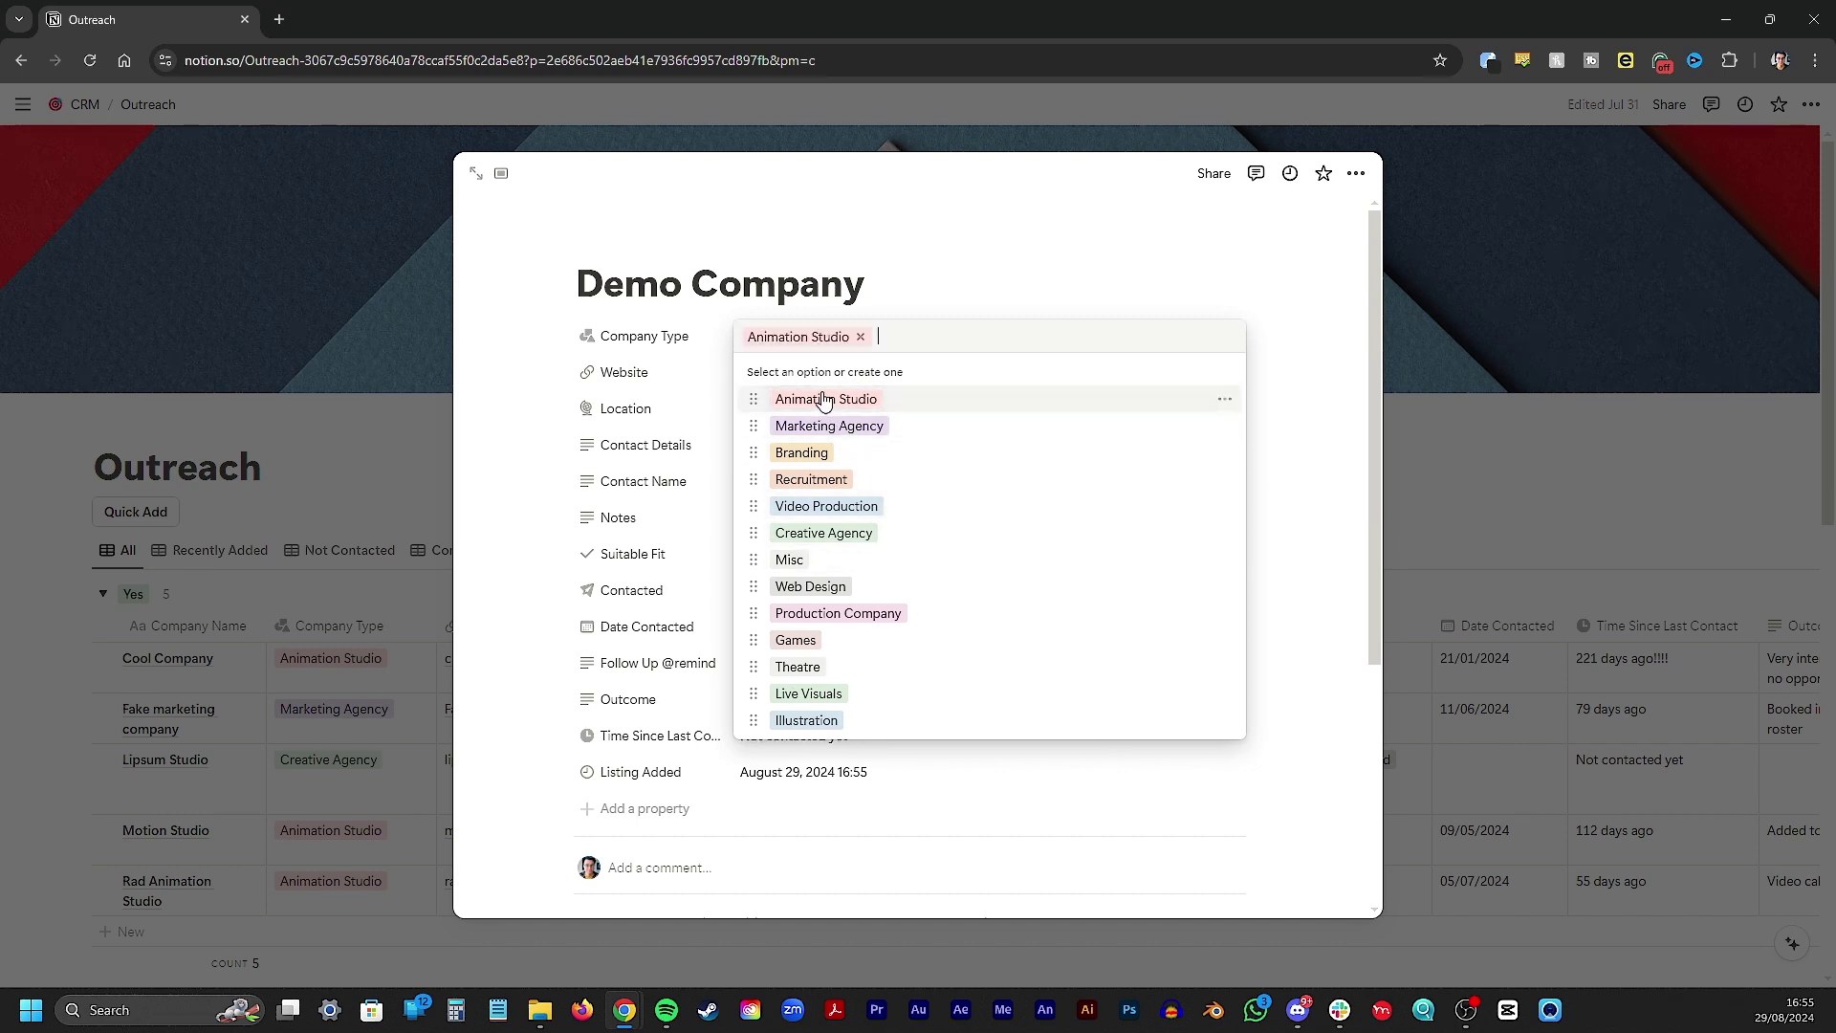
pyautogui.click(699, 379)
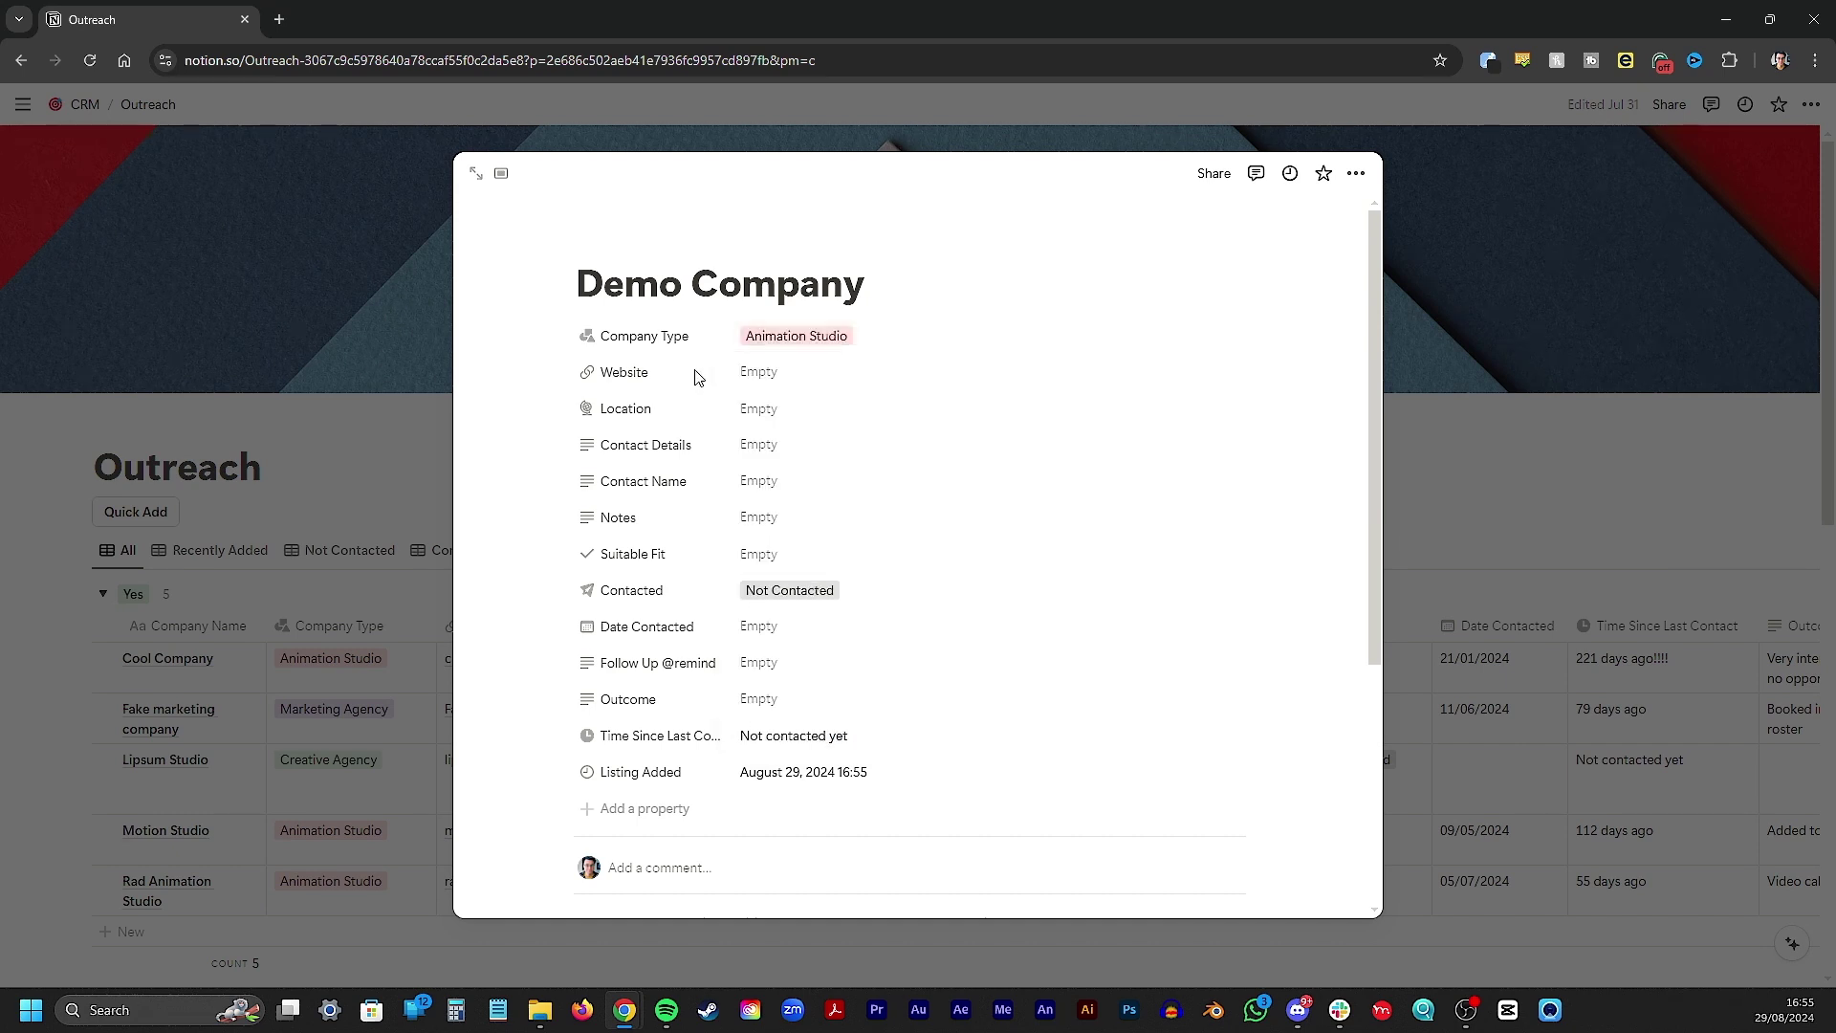
# Set the entry's Website to democompany.com
pyautogui.click(780, 375)
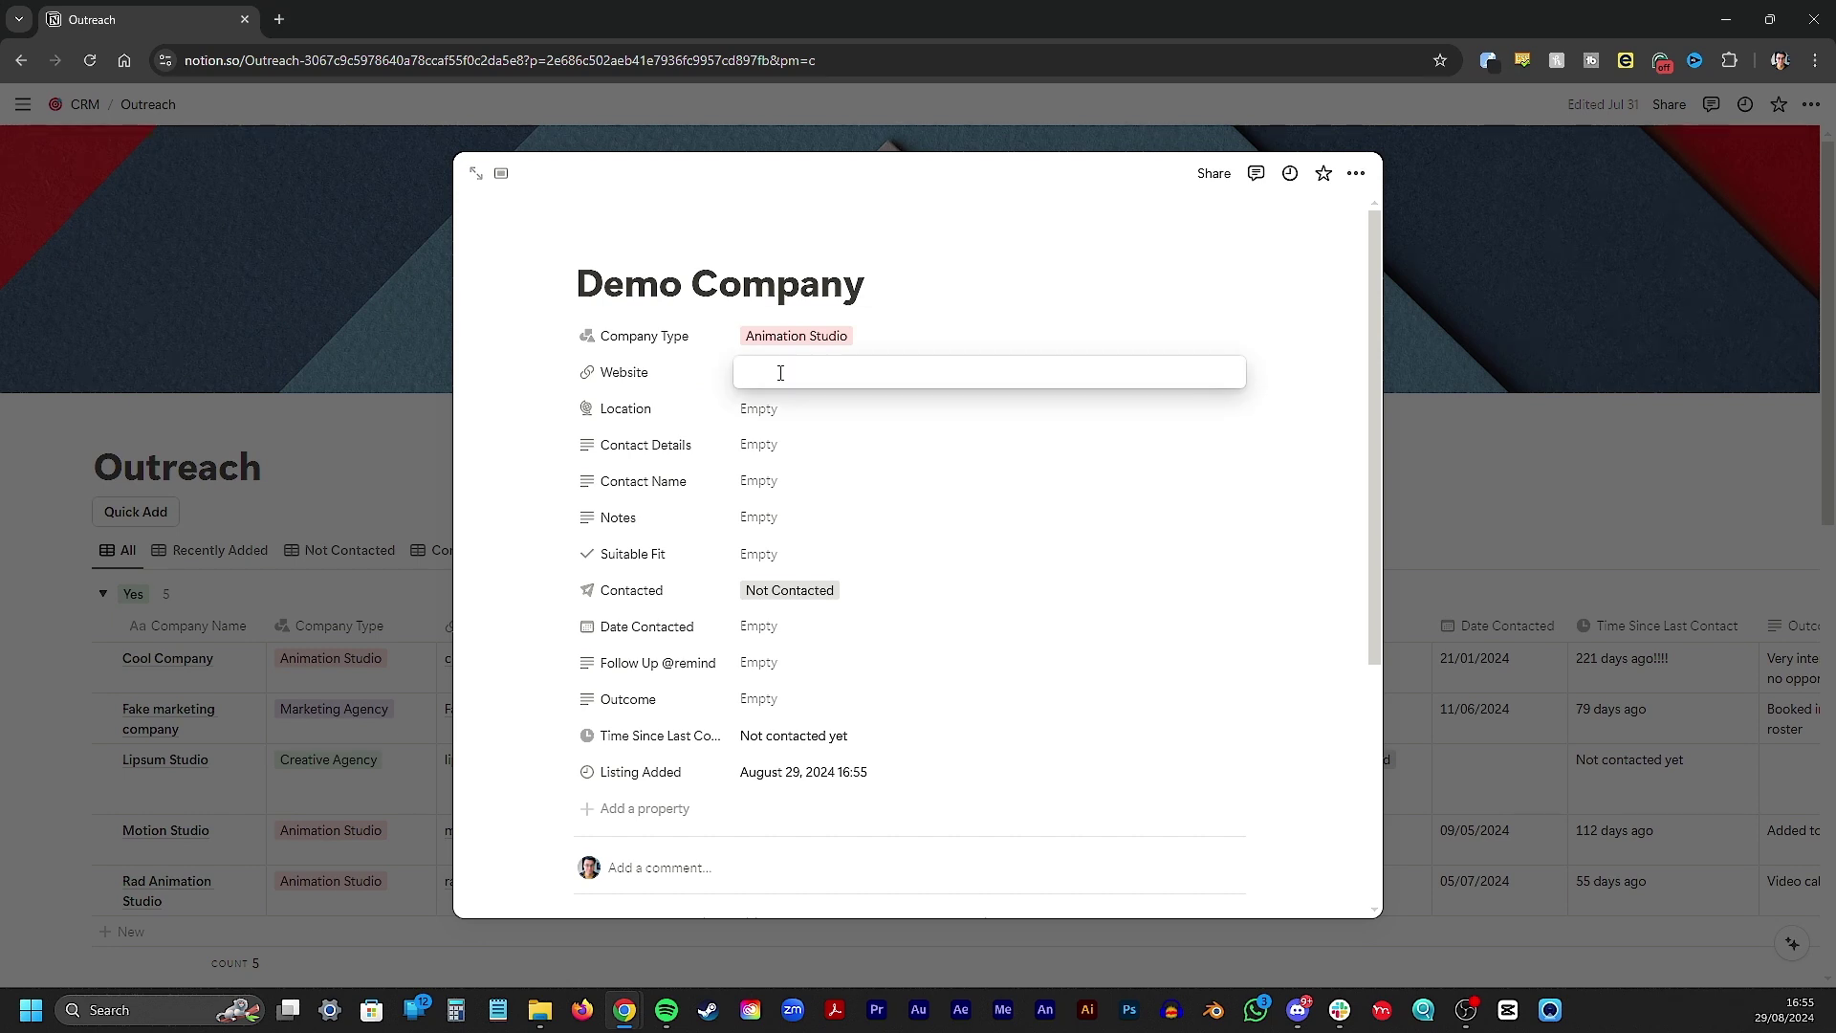
pyautogui.write('democompany')
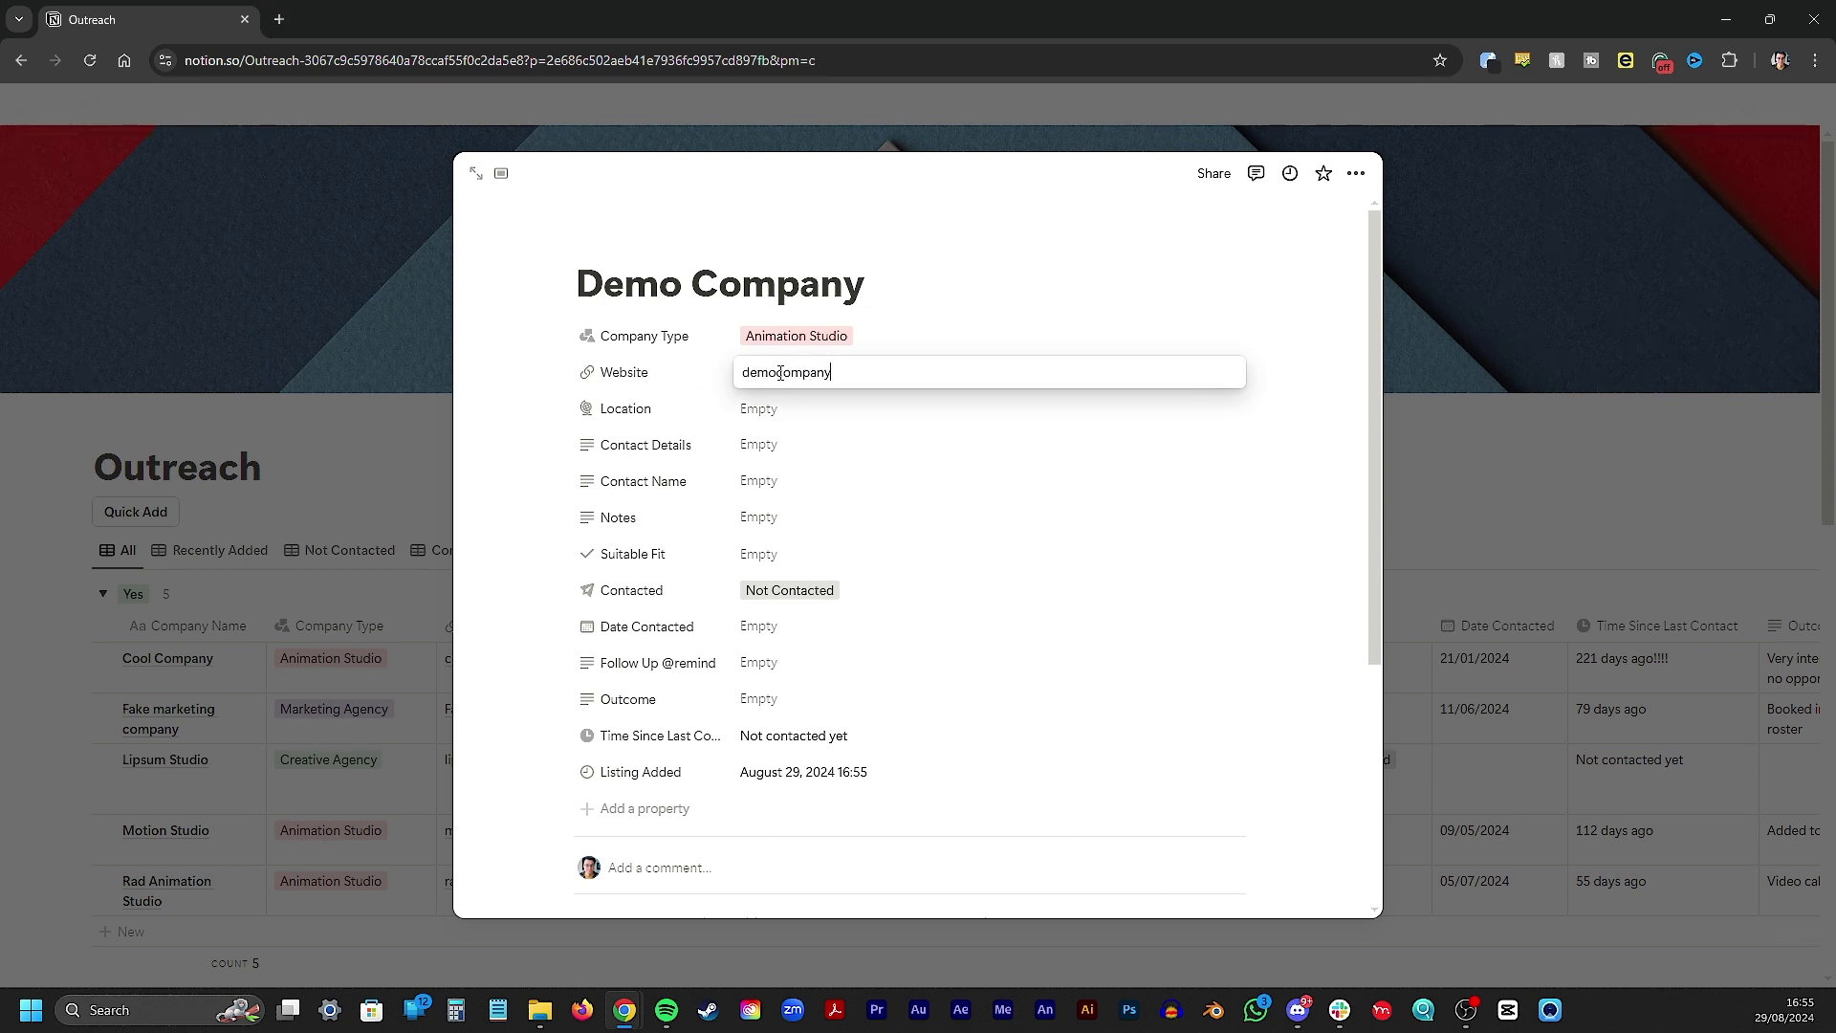
pyautogui.write('.com')
pyautogui.press('Return')
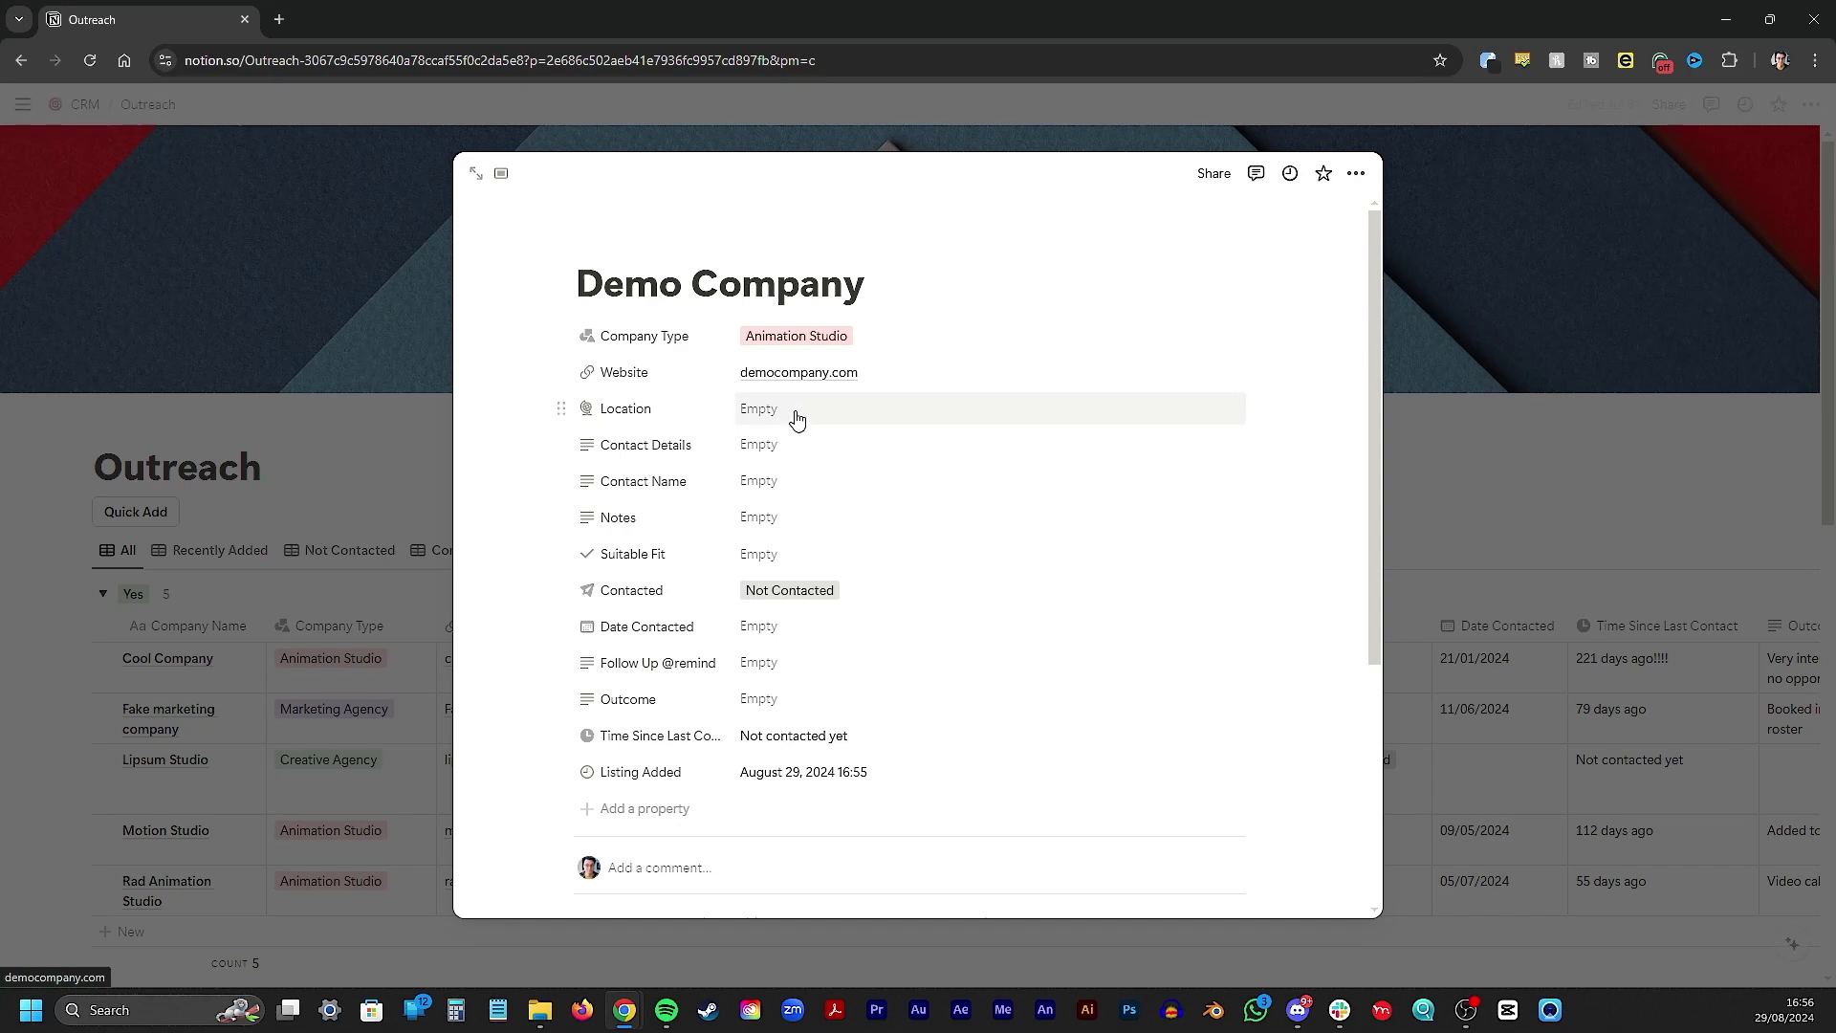
# Choose Bristol as Demo Company's Location
pyautogui.click(795, 422)
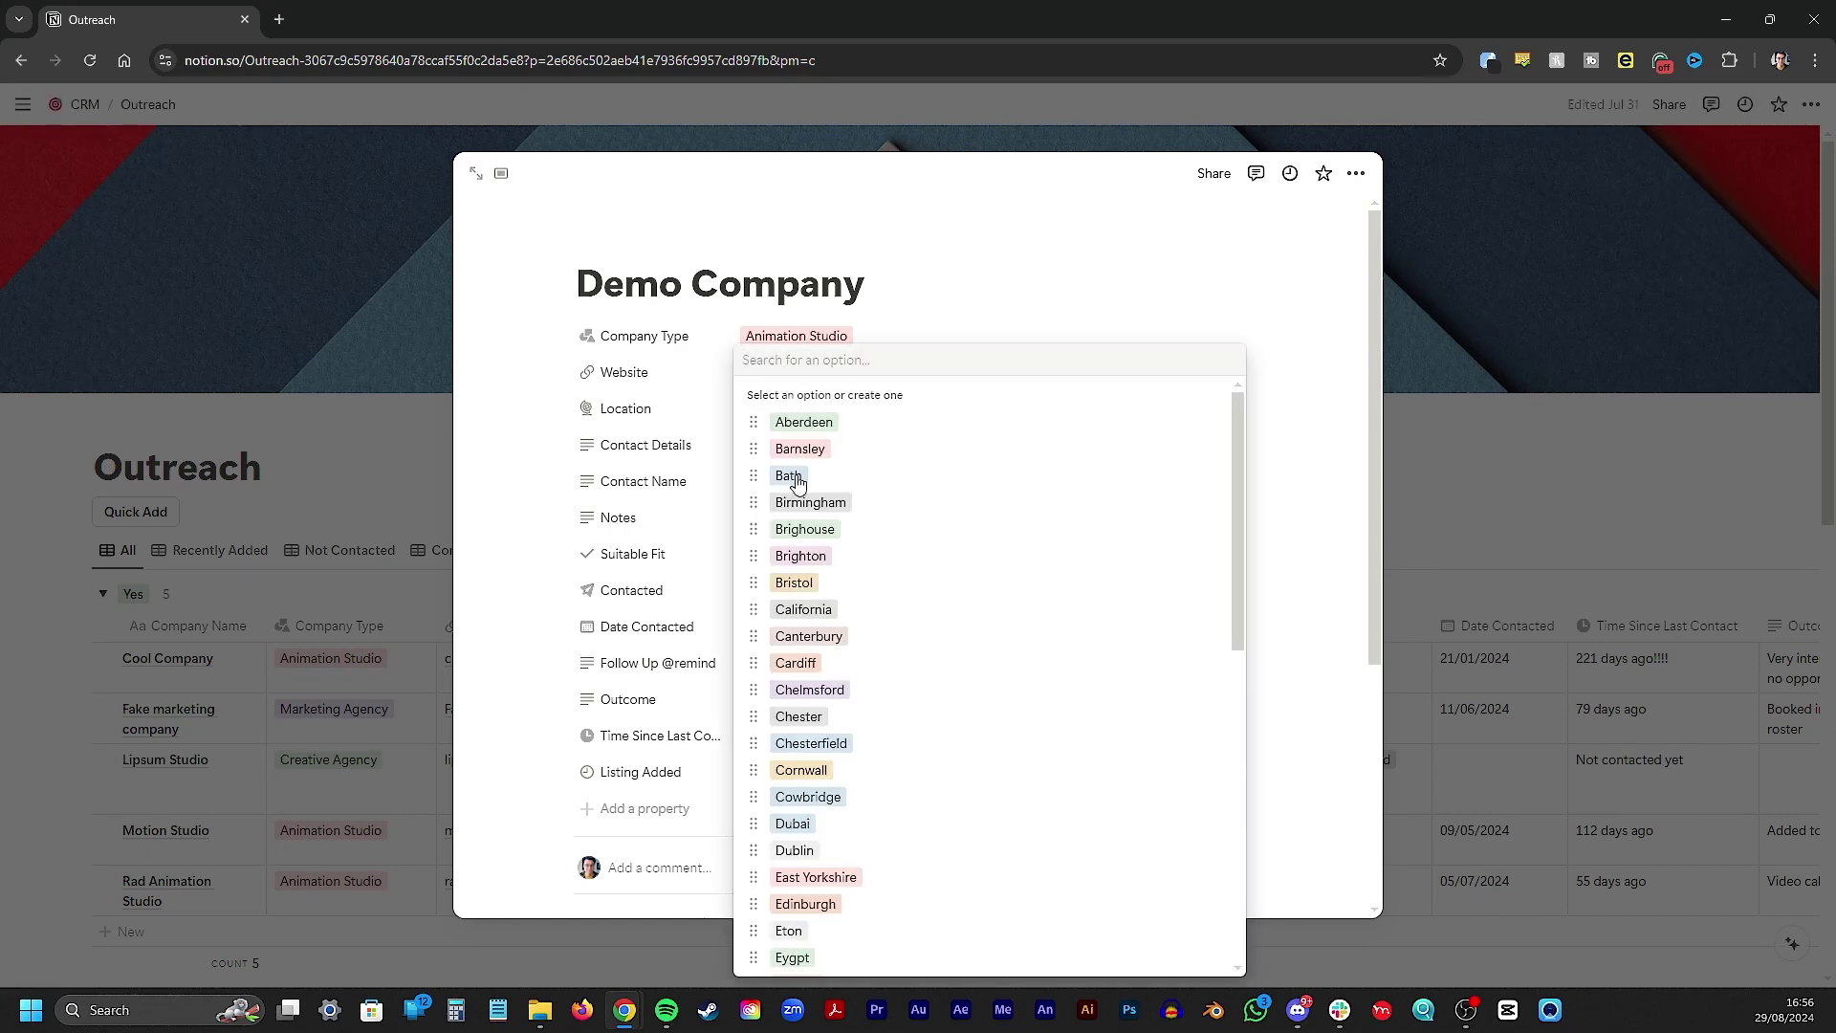
pyautogui.click(848, 582)
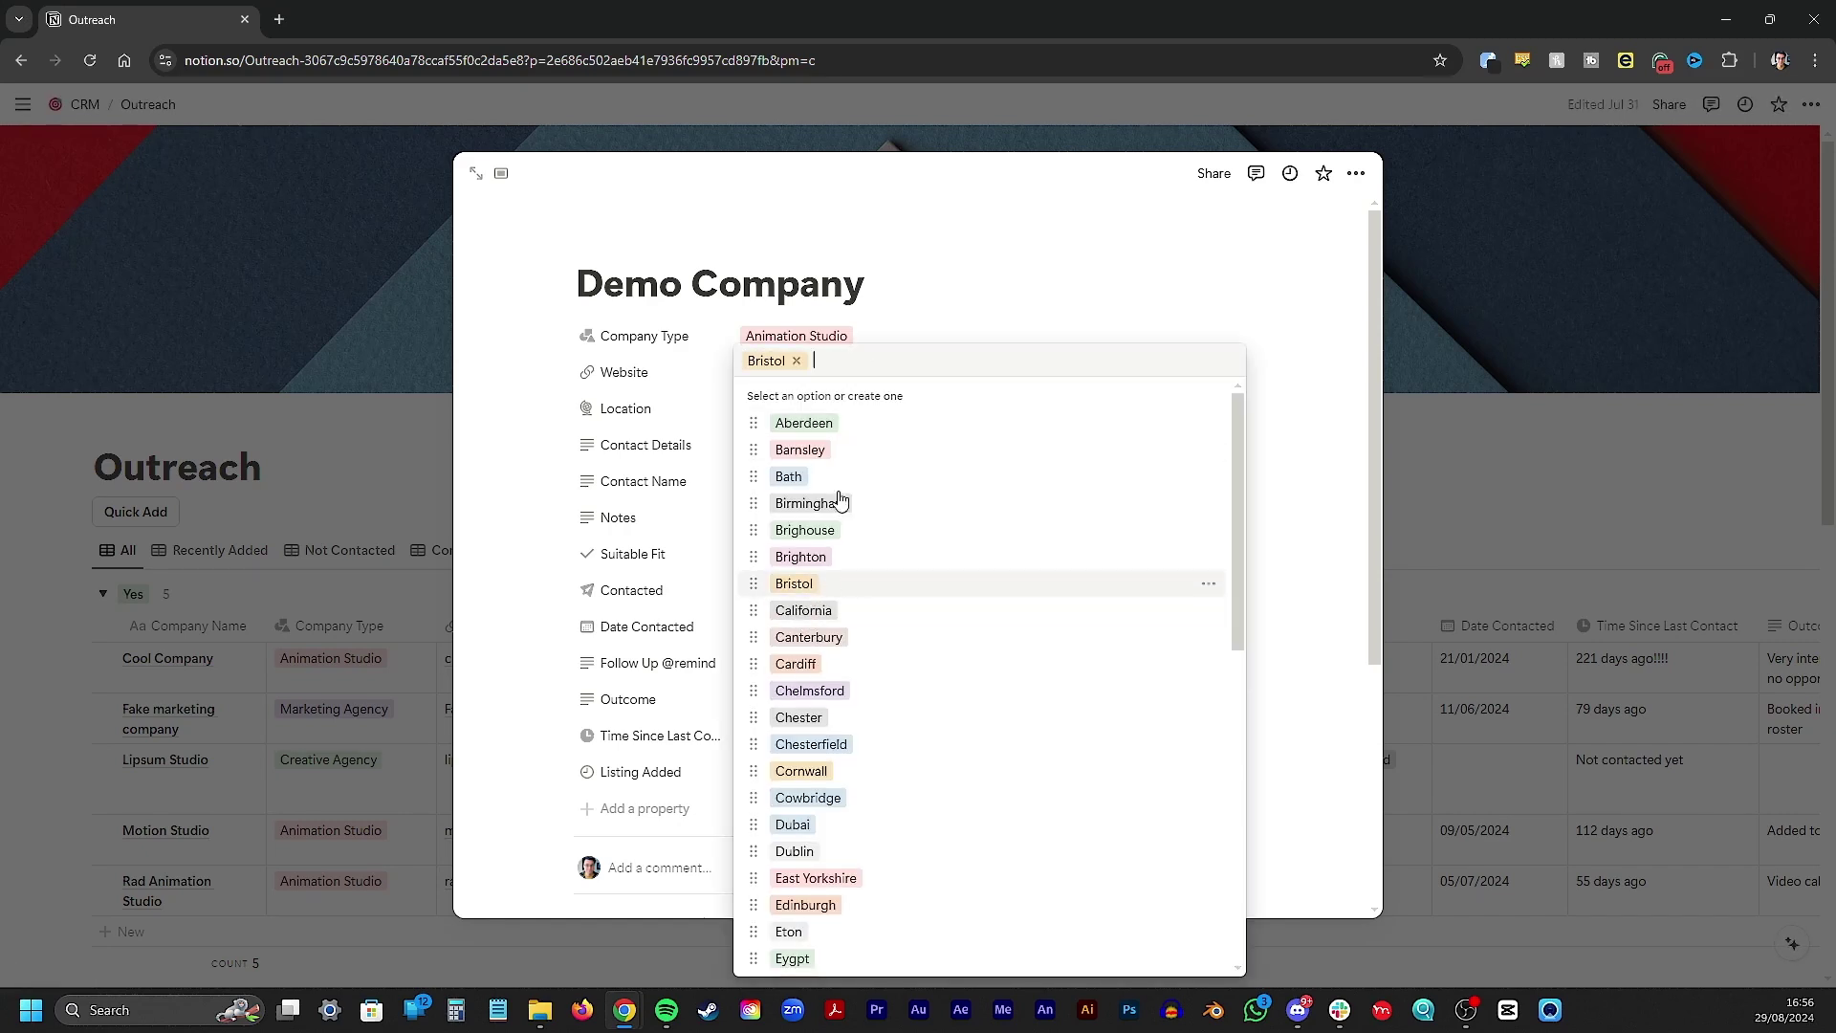
pyautogui.click(870, 272)
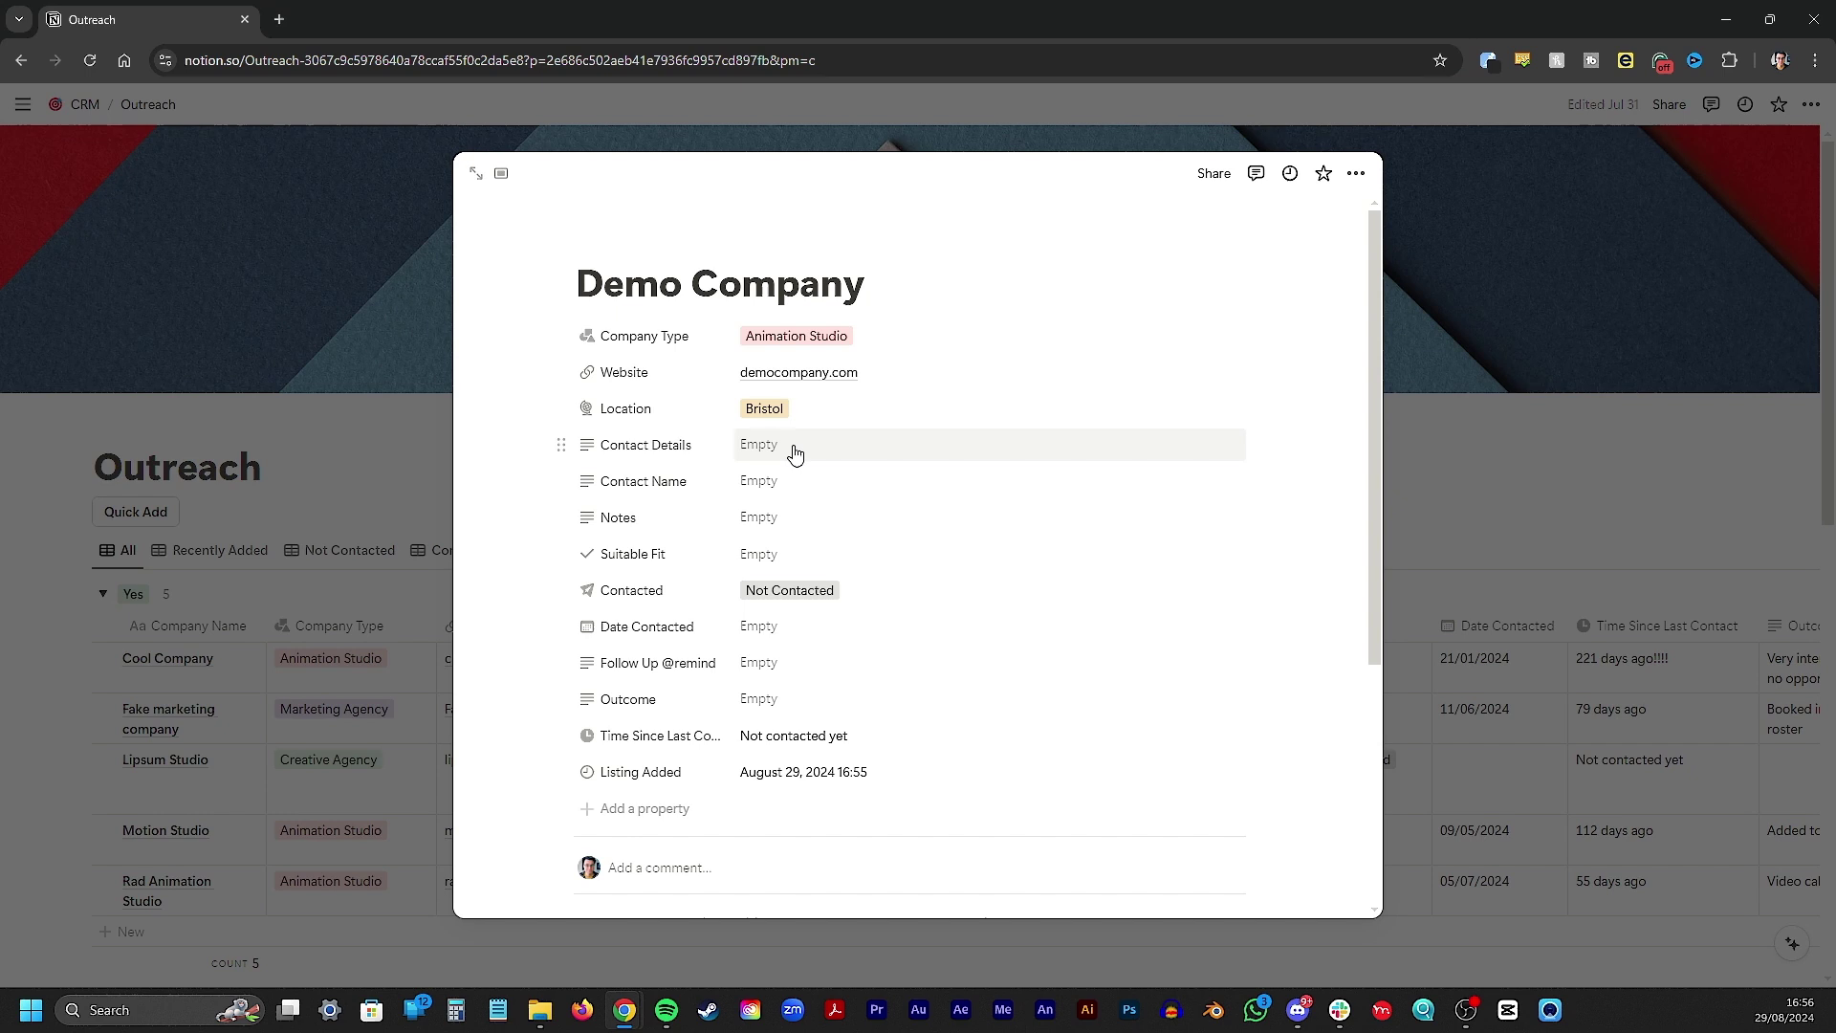
# Enter the contact's e-mail in Contact Details, and their name with job title Creative Director
pyautogui.click(795, 449)
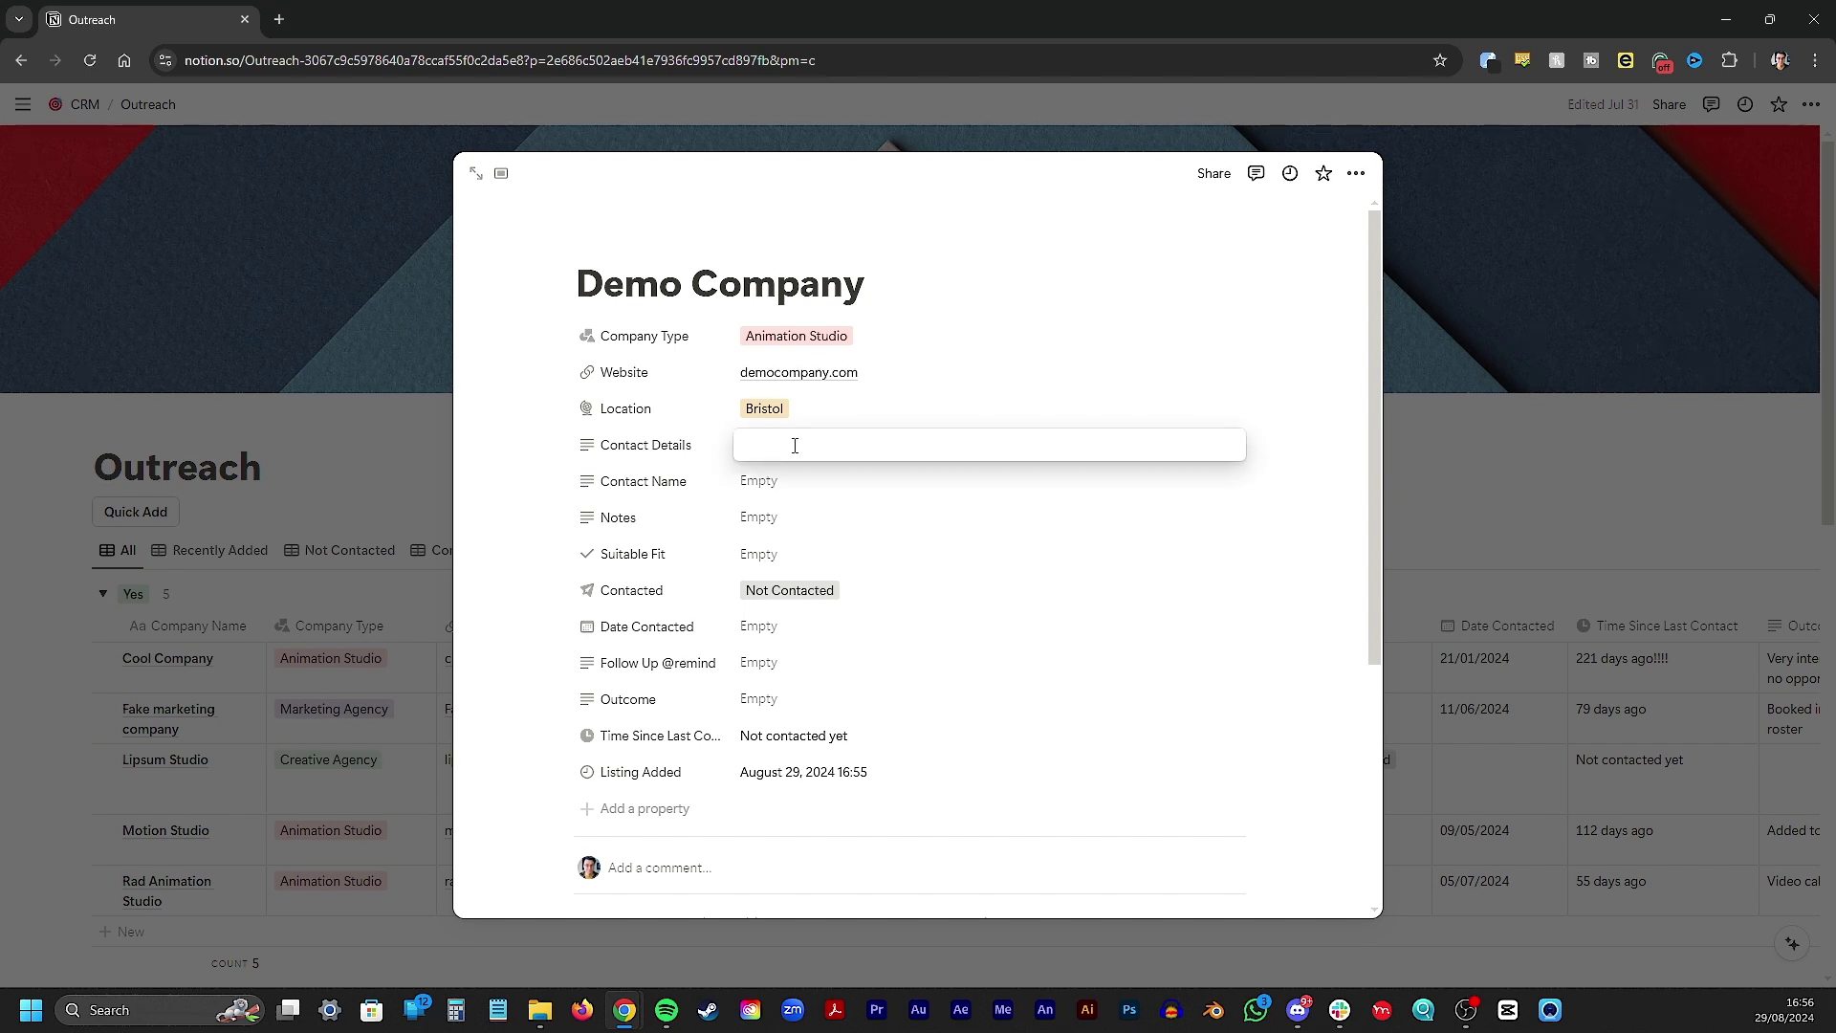
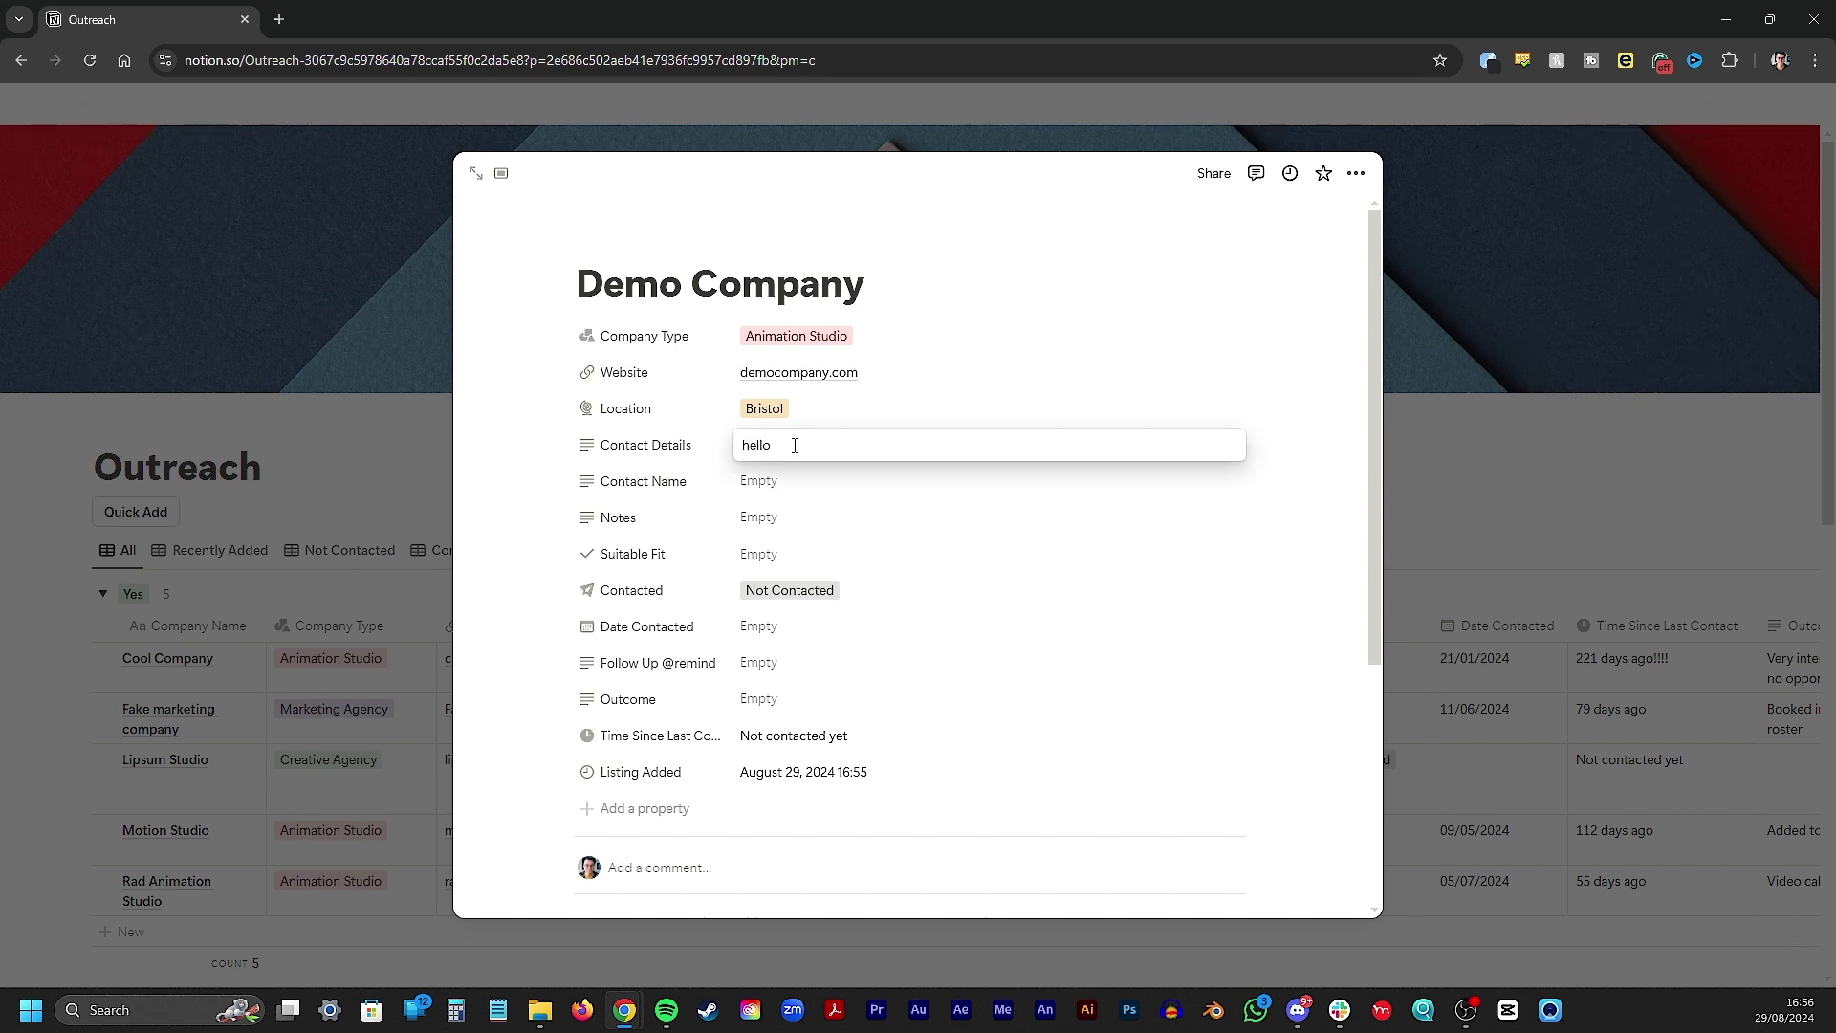
pyautogui.press('Tab')
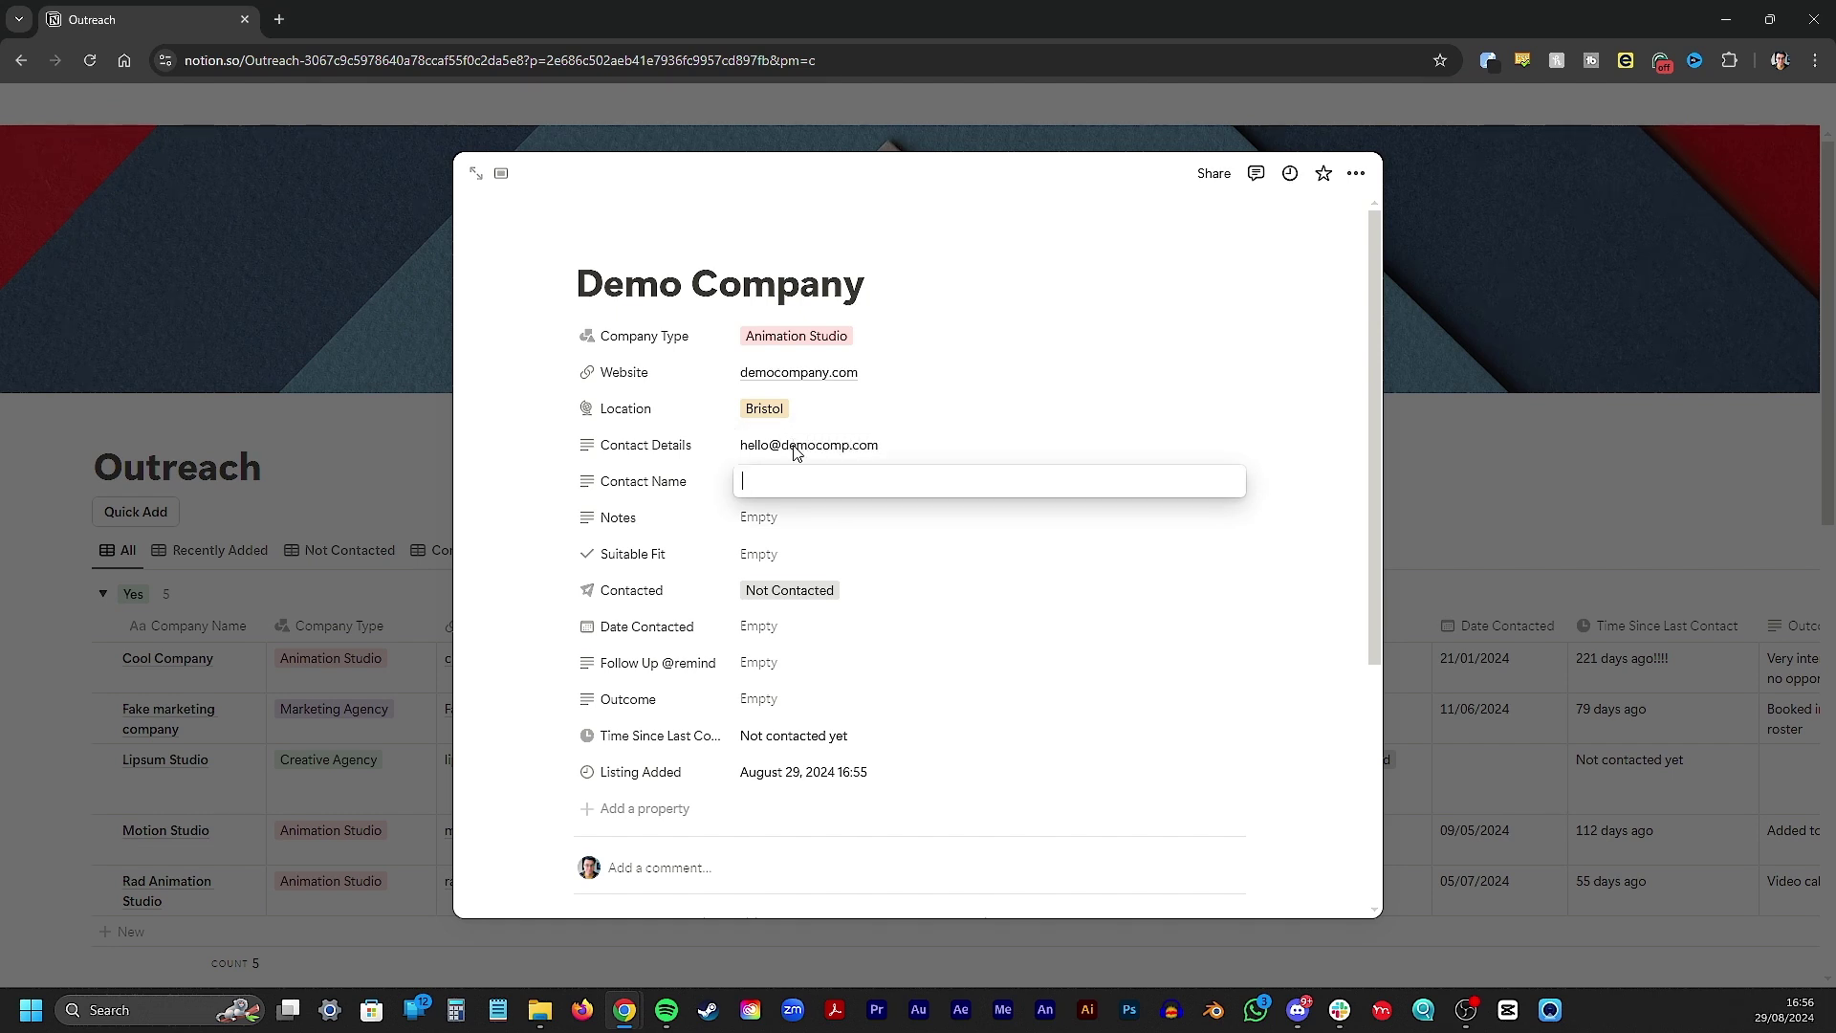
pyautogui.press('Return')
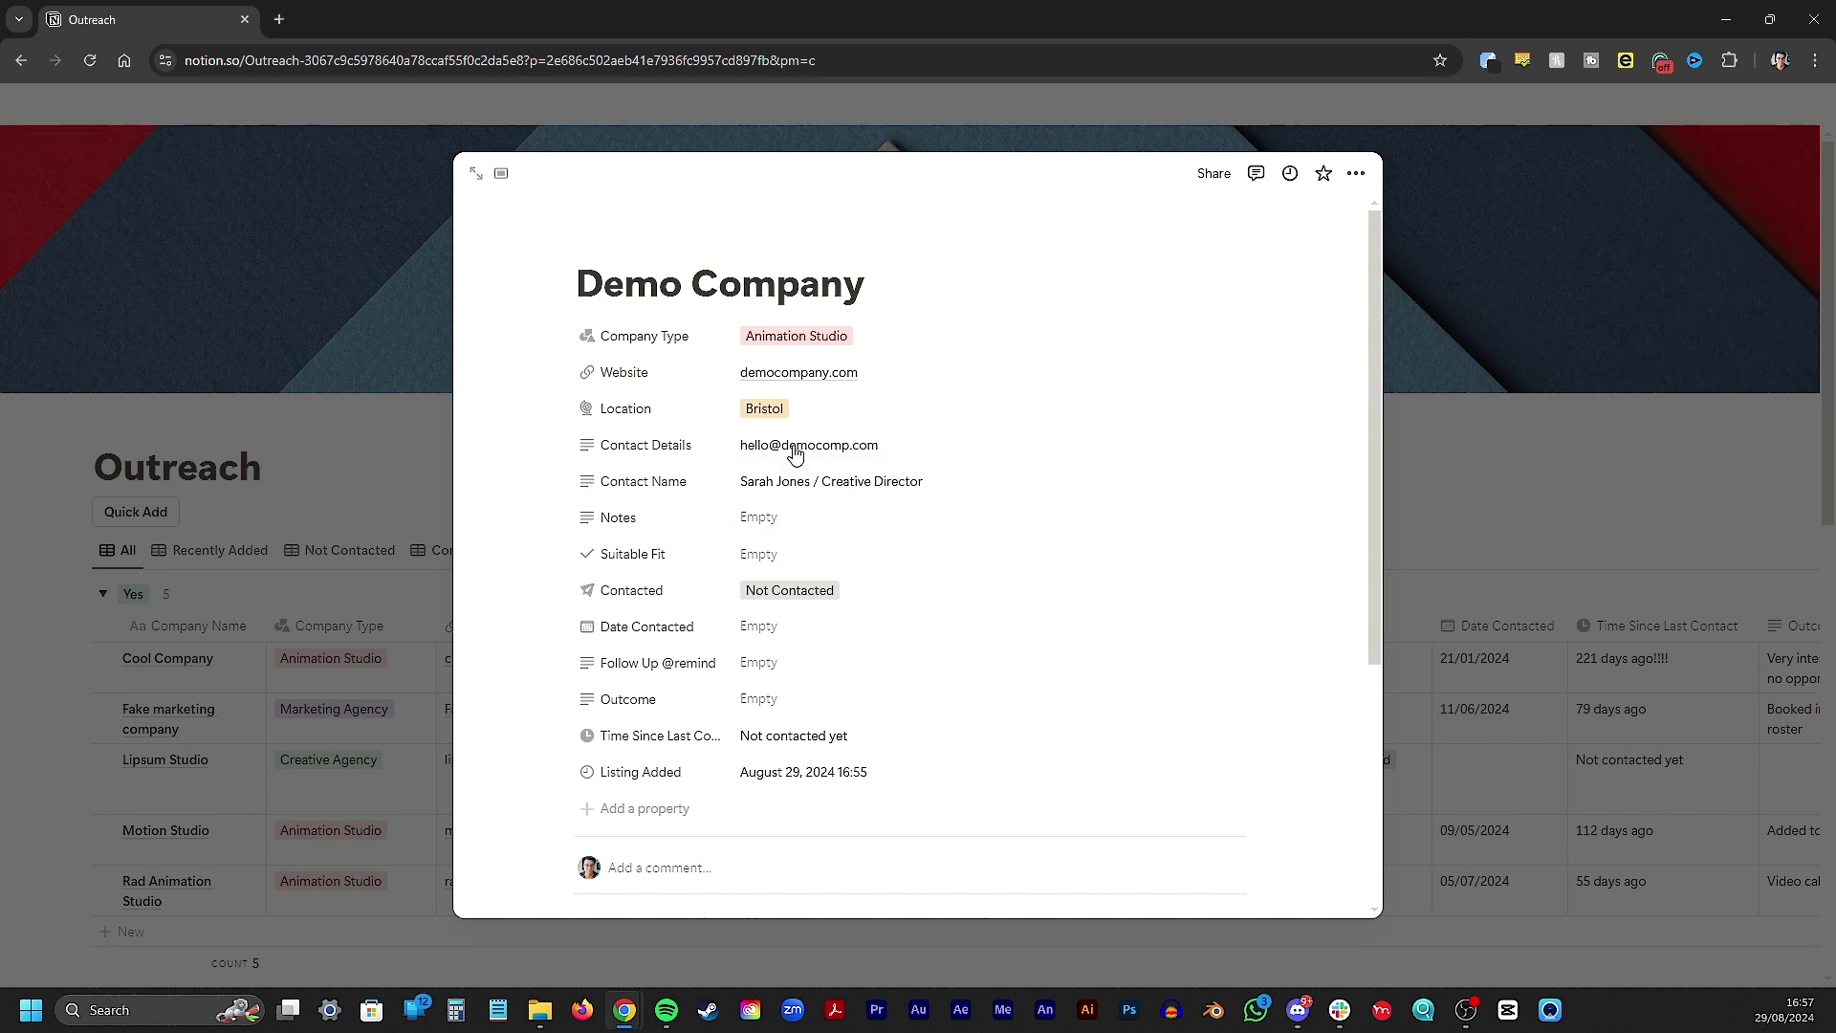
# Add the note 'Loved the water animation in their latest project. How did they do it?!'
pyautogui.click(774, 520)
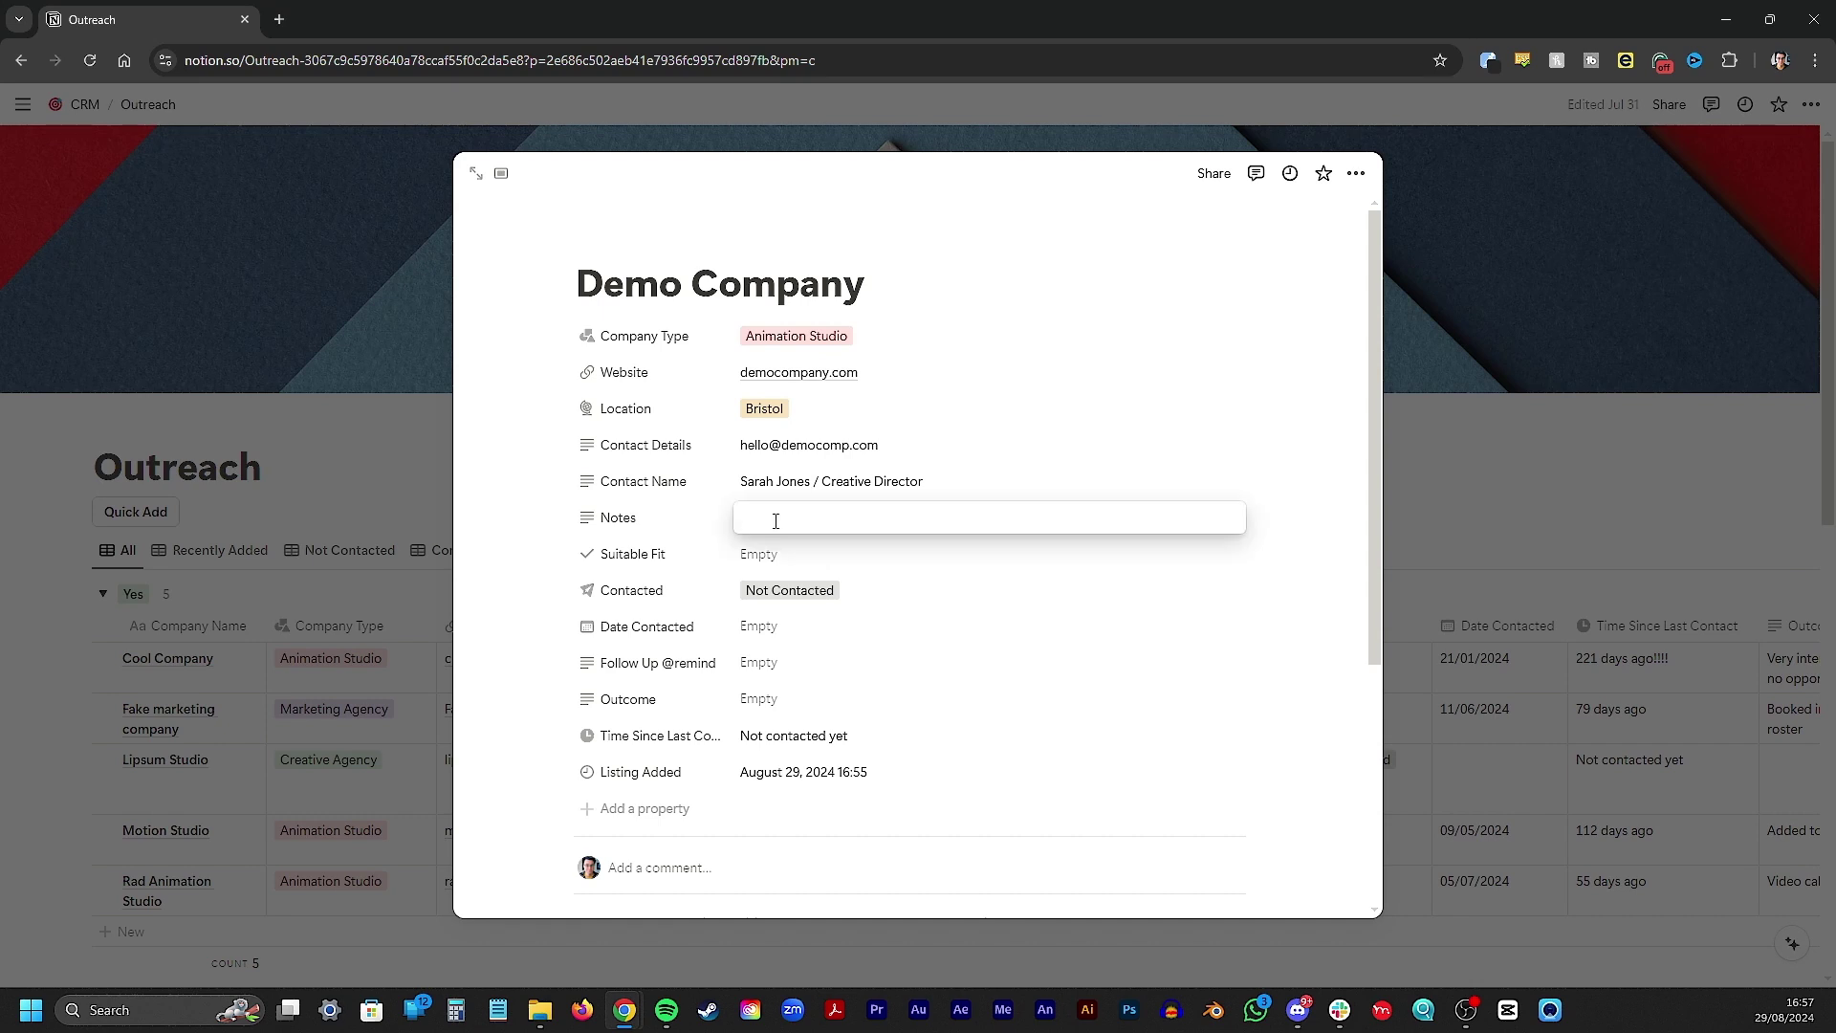
pyautogui.write('Loved te')
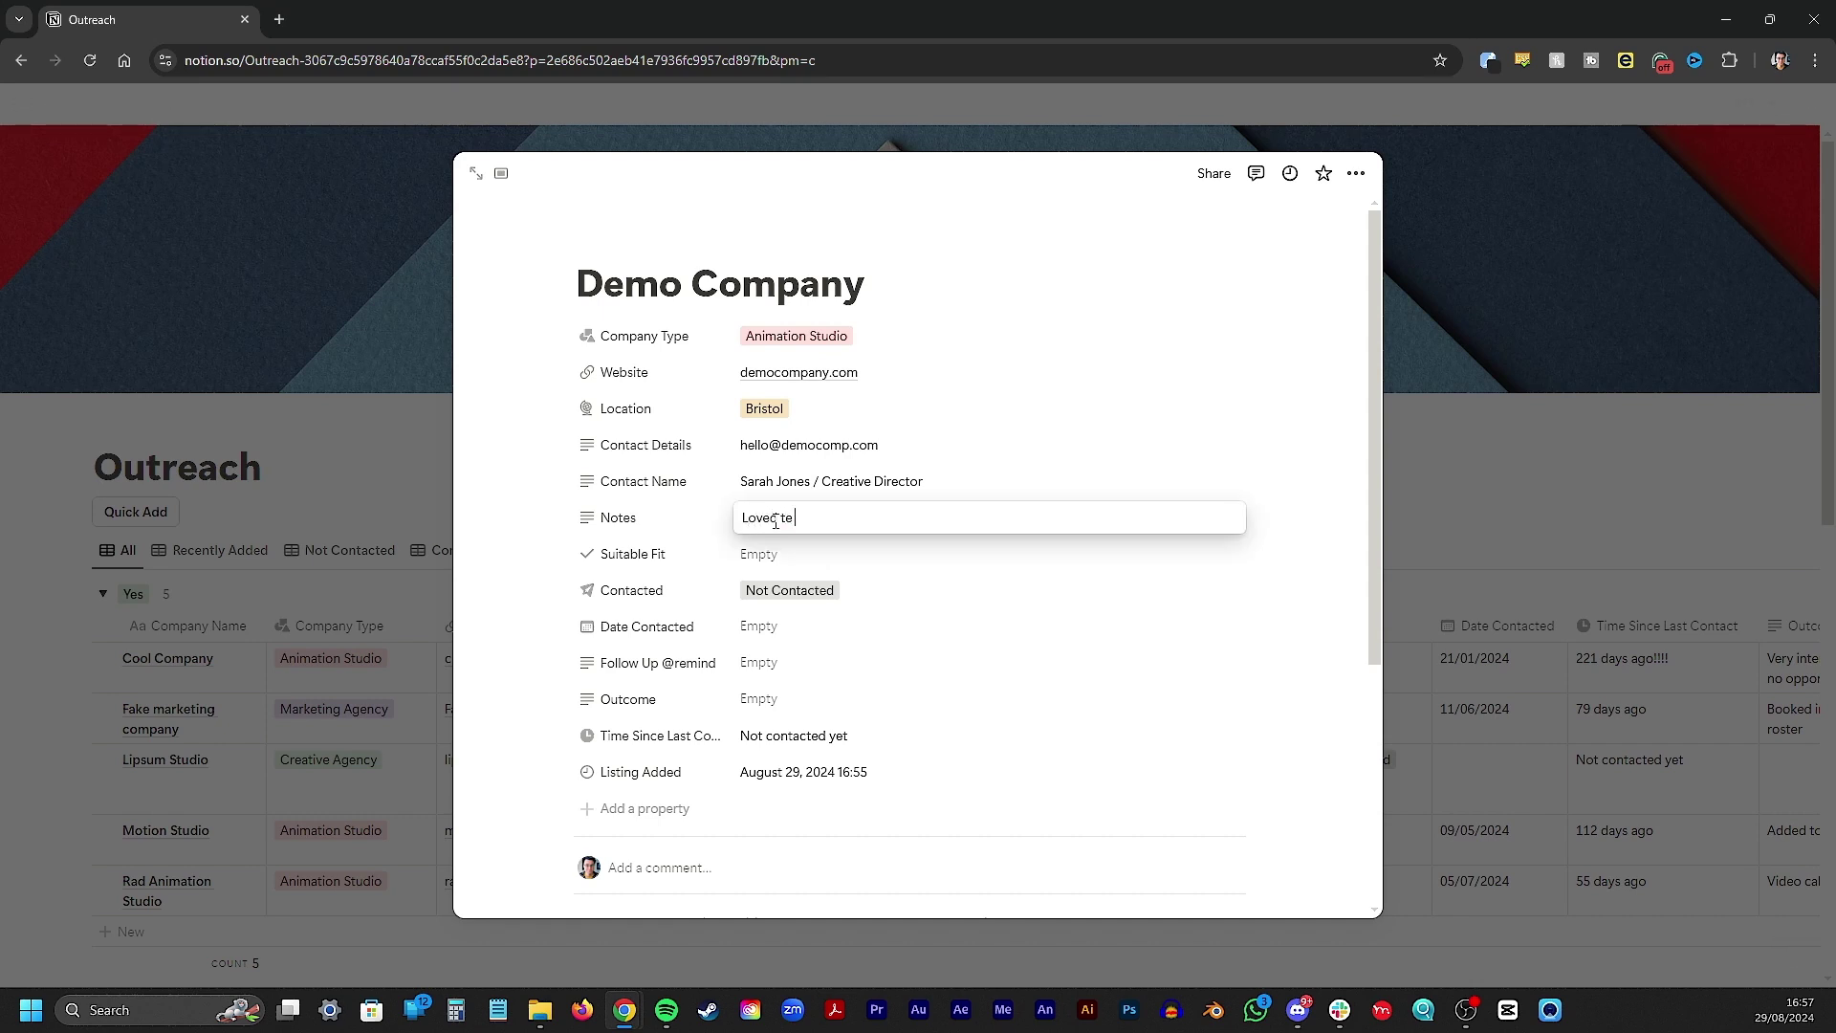
pyautogui.press('BackSpace')
pyautogui.write('he water animation in their latest project')
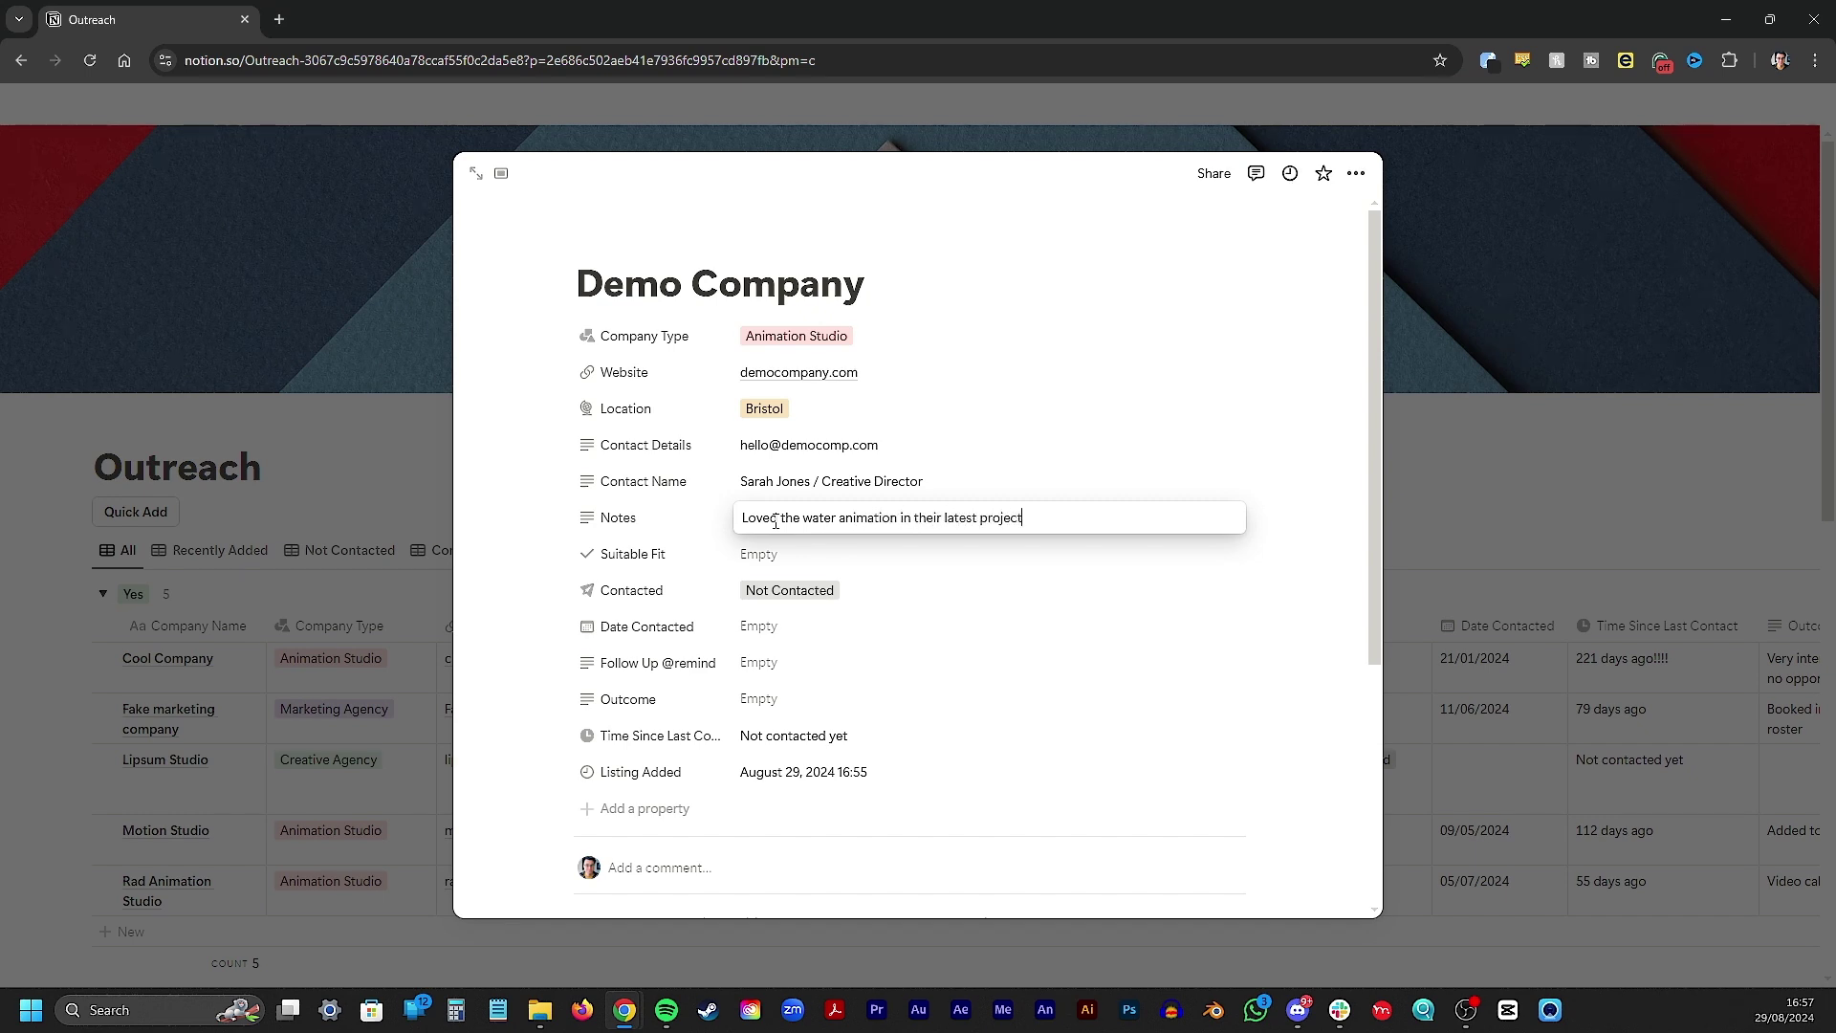
pyautogui.write('. How did they do it?!')
pyautogui.press('Return')
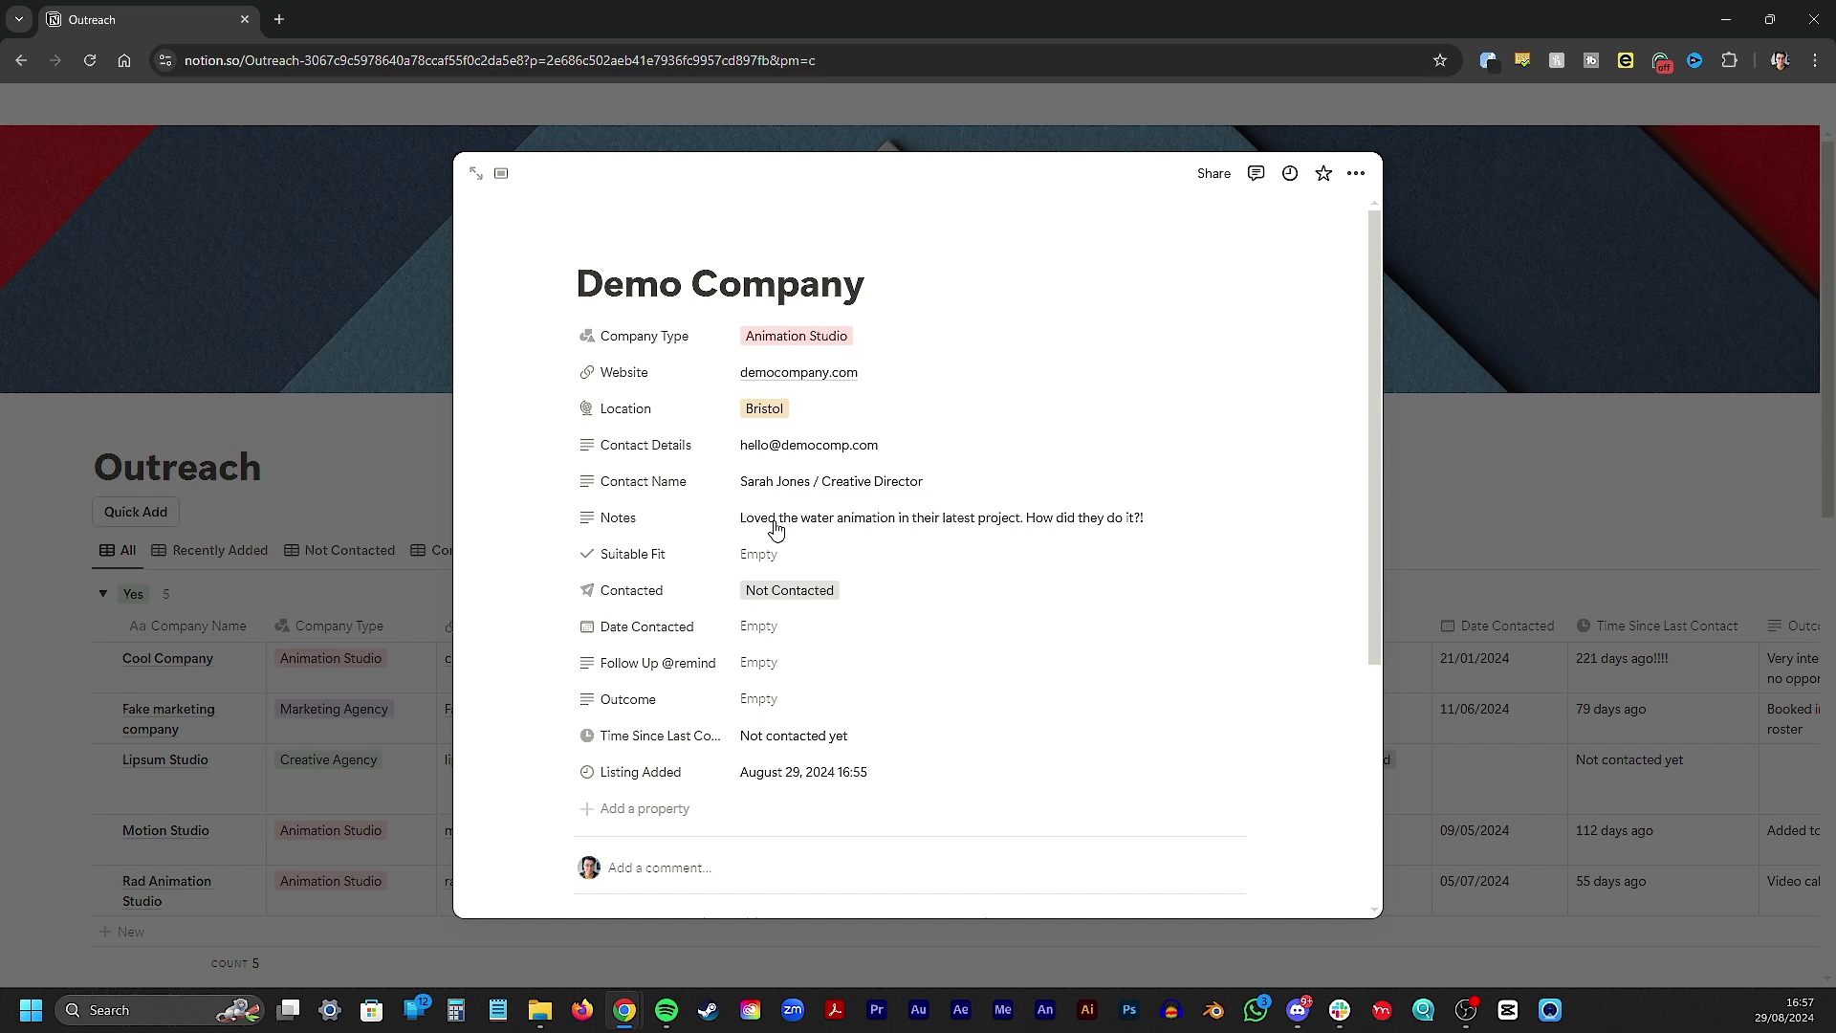
# Set Demo Company's Suitable Fit property to Yes
pyautogui.click(765, 555)
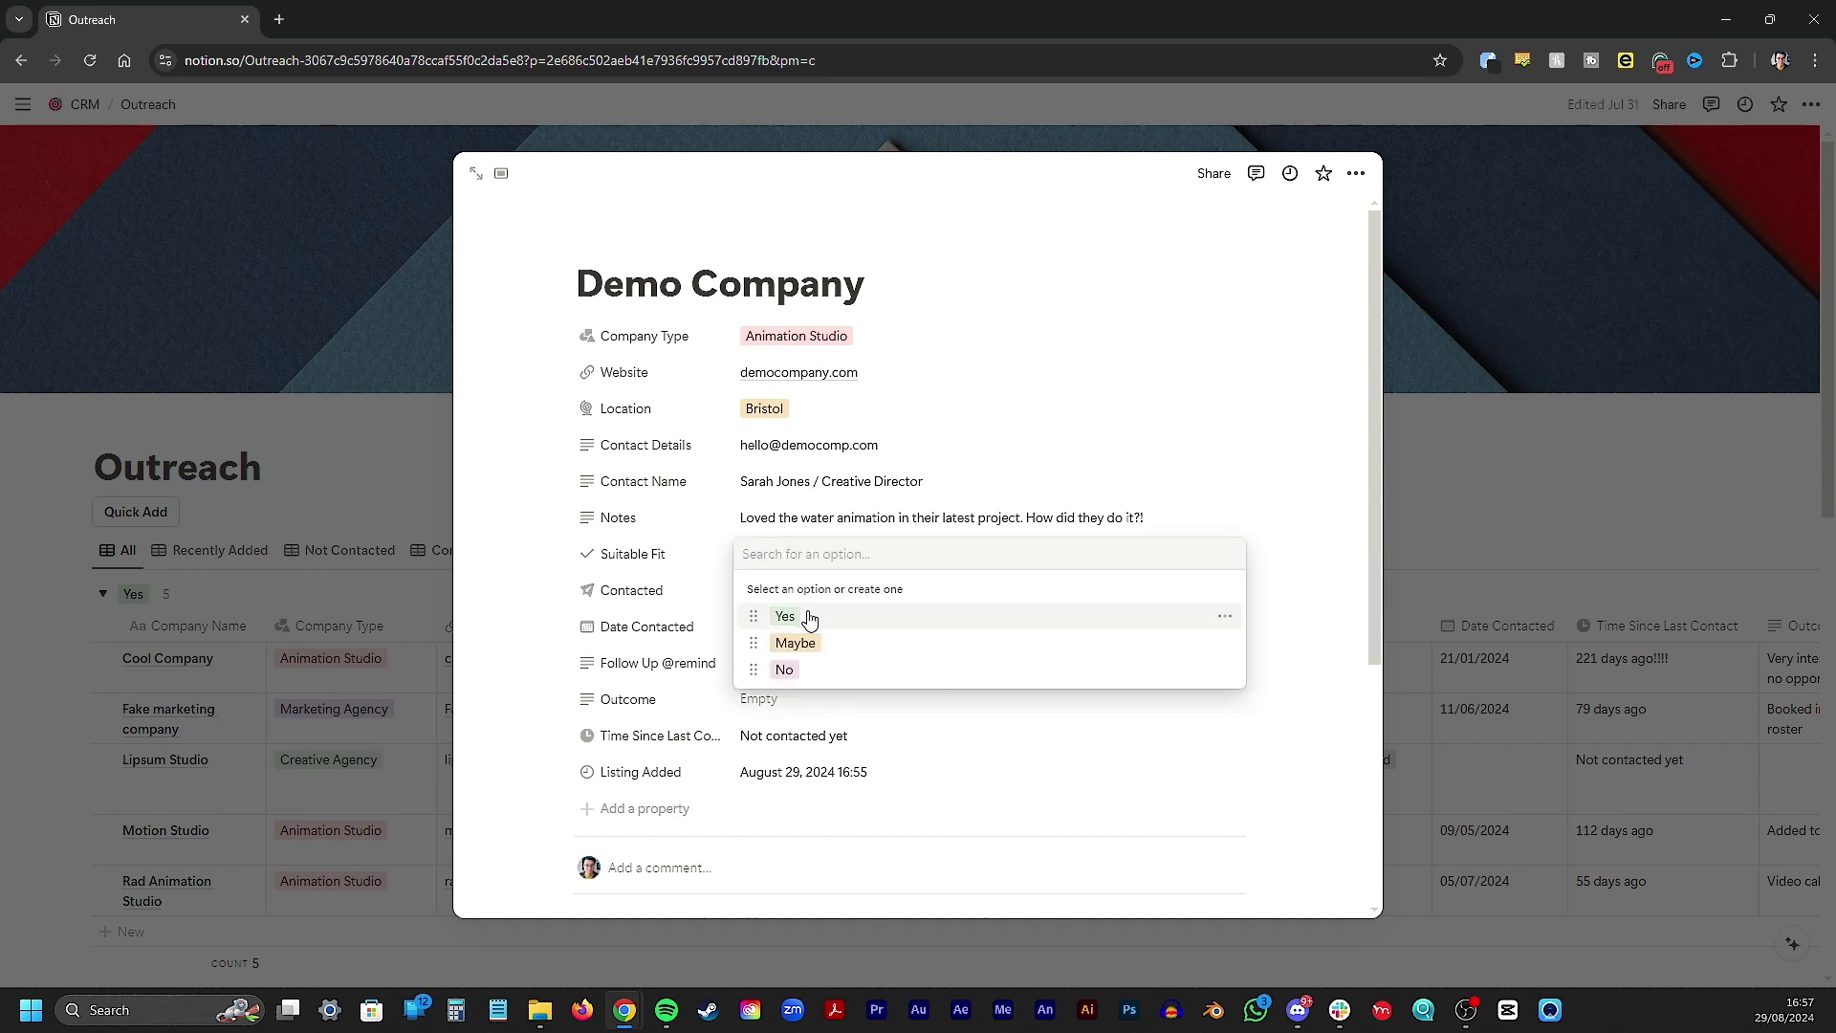
pyautogui.click(810, 617)
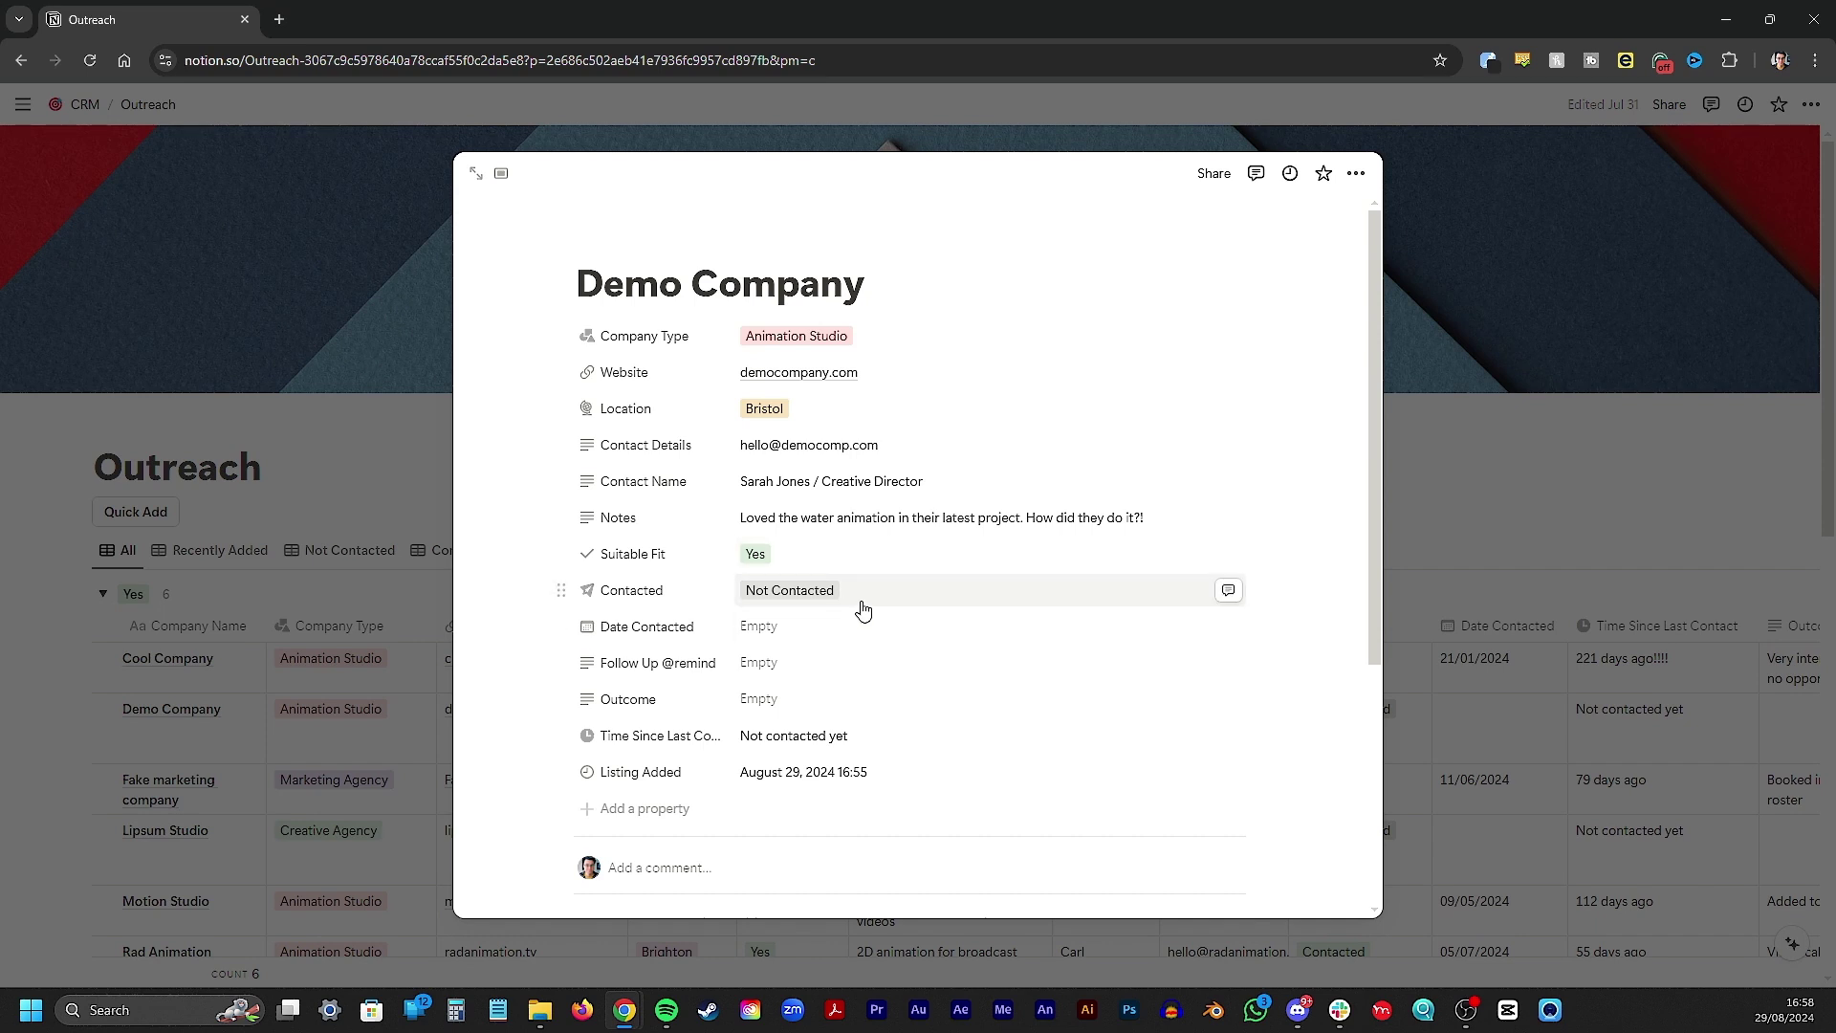
# Set Contacted to Contacted and Date Contacted to 29 August 2024
pyautogui.click(866, 604)
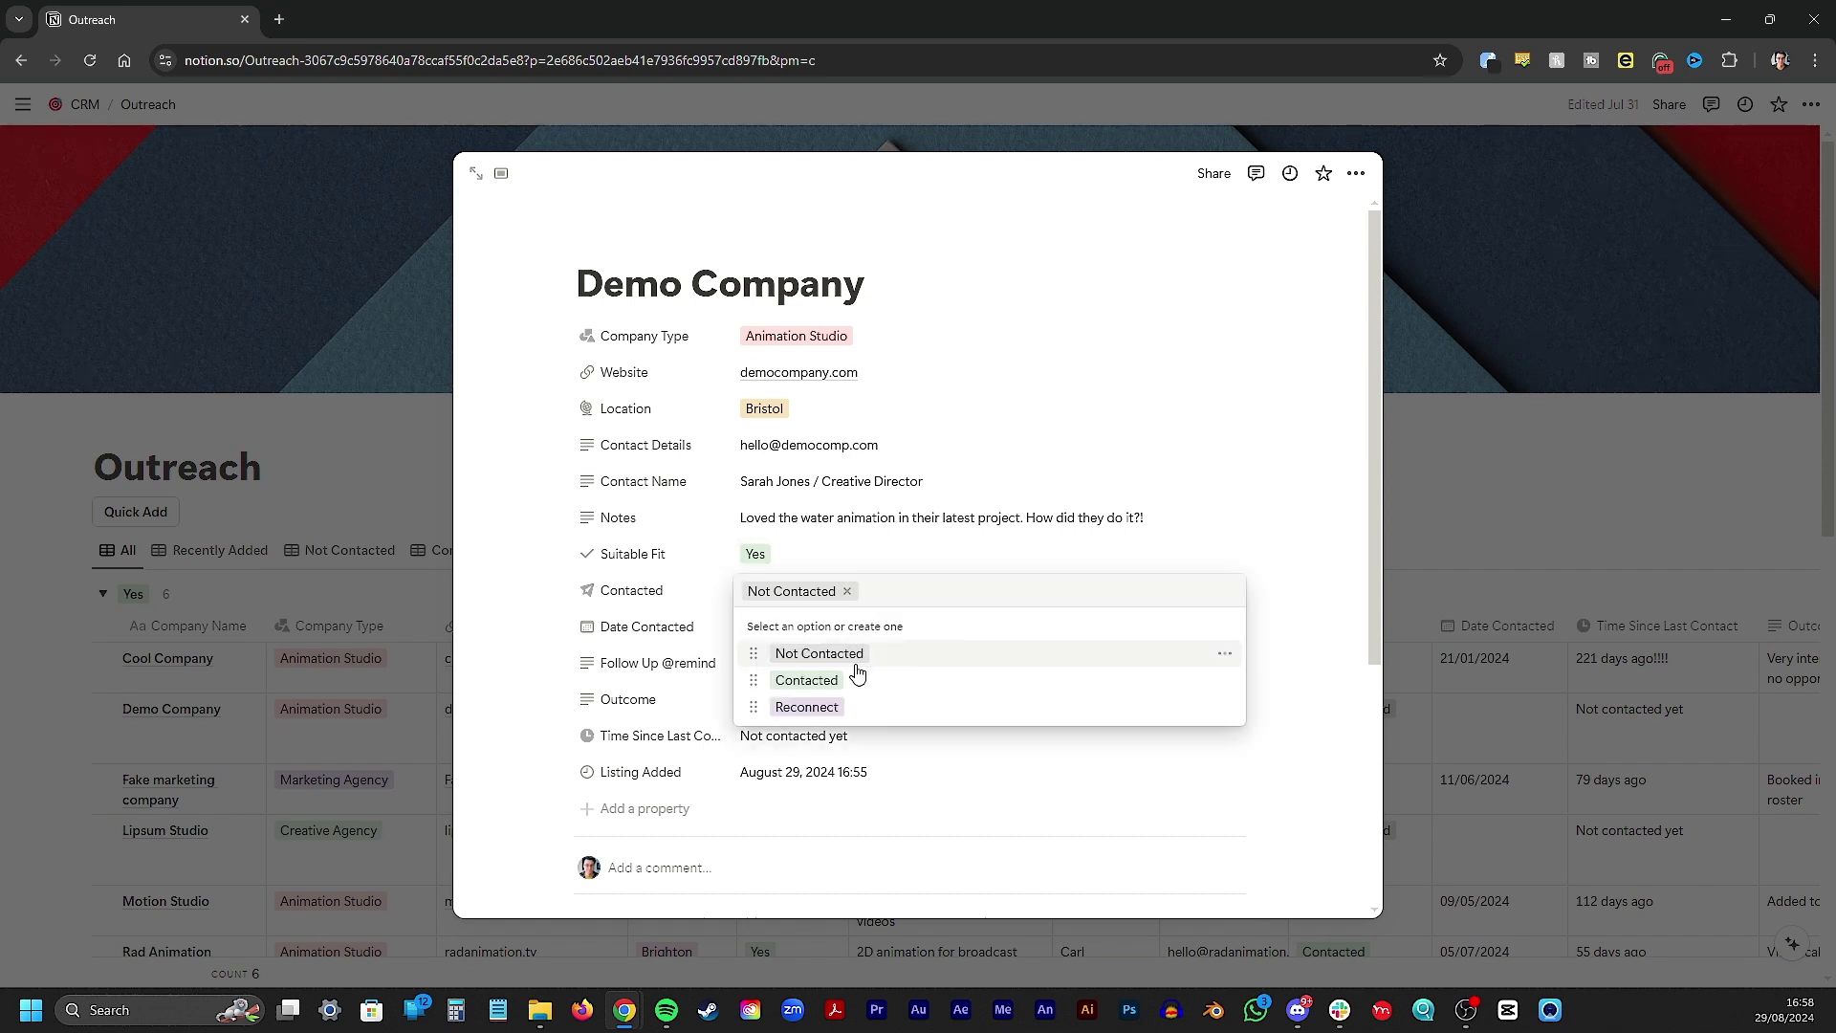
pyautogui.click(857, 790)
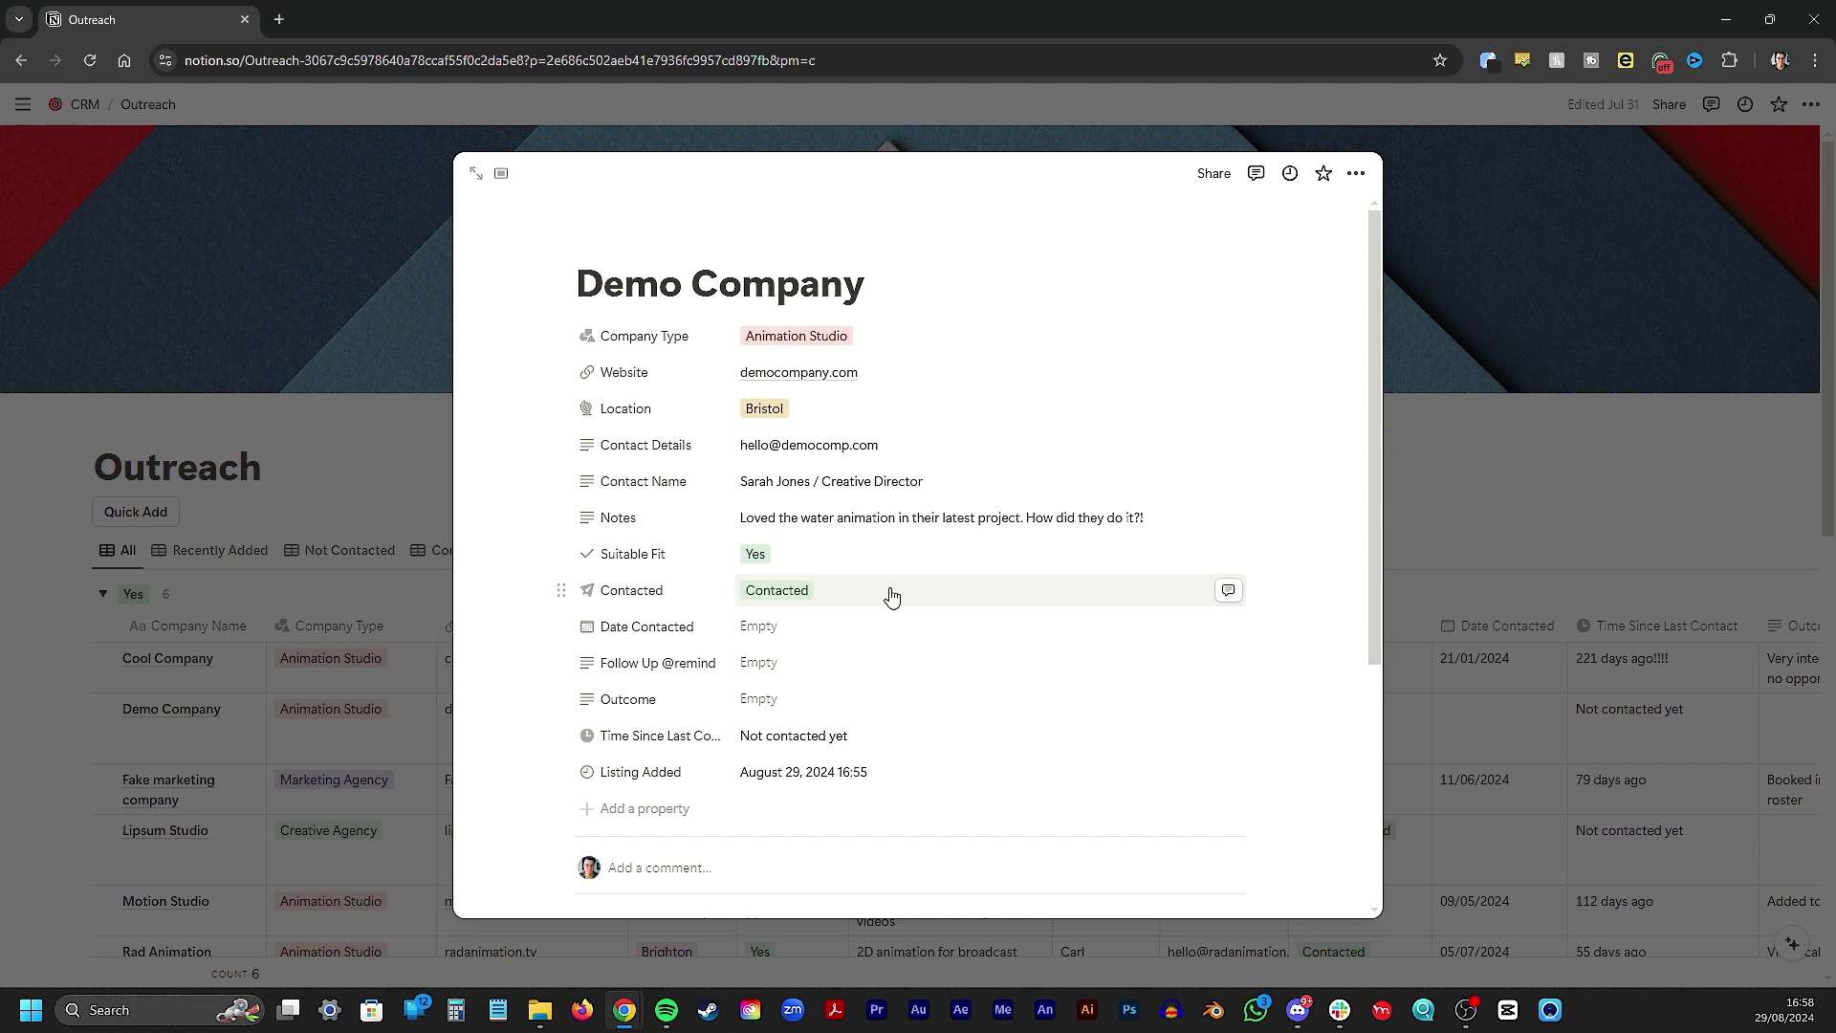
pyautogui.click(855, 626)
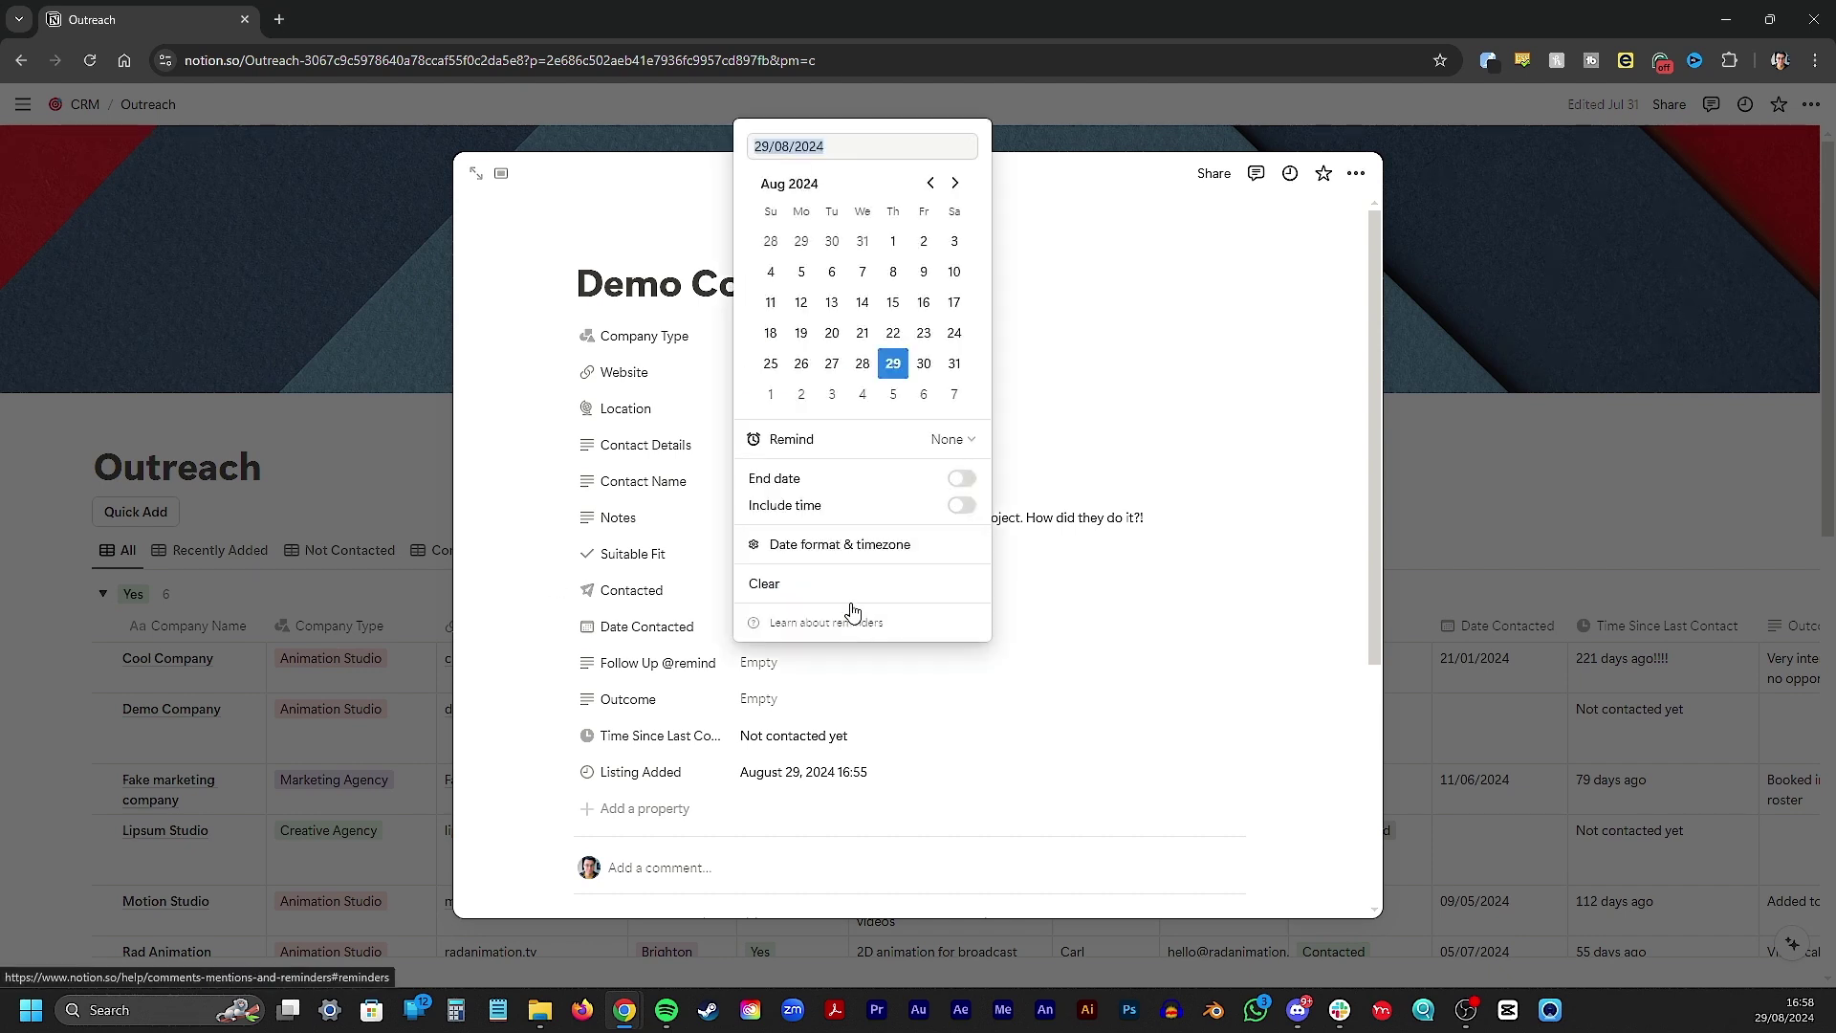
pyautogui.click(893, 365)
pyautogui.click(865, 667)
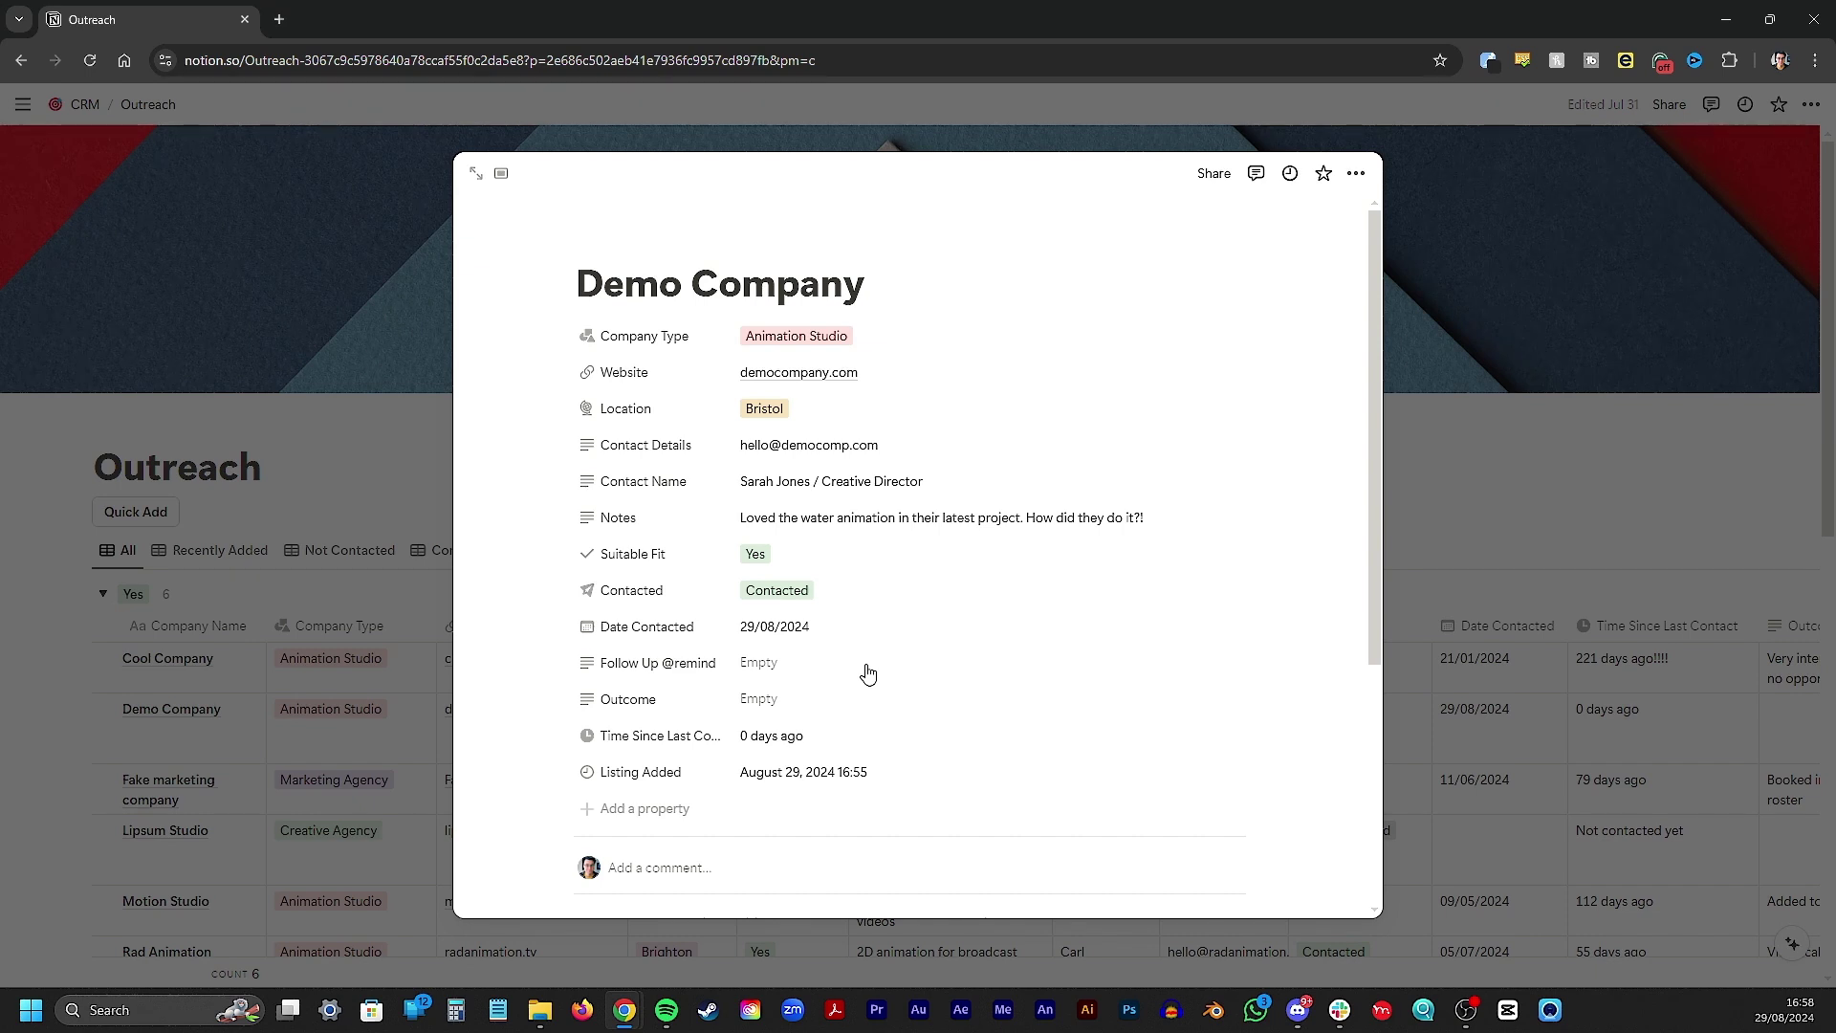
pyautogui.click(866, 670)
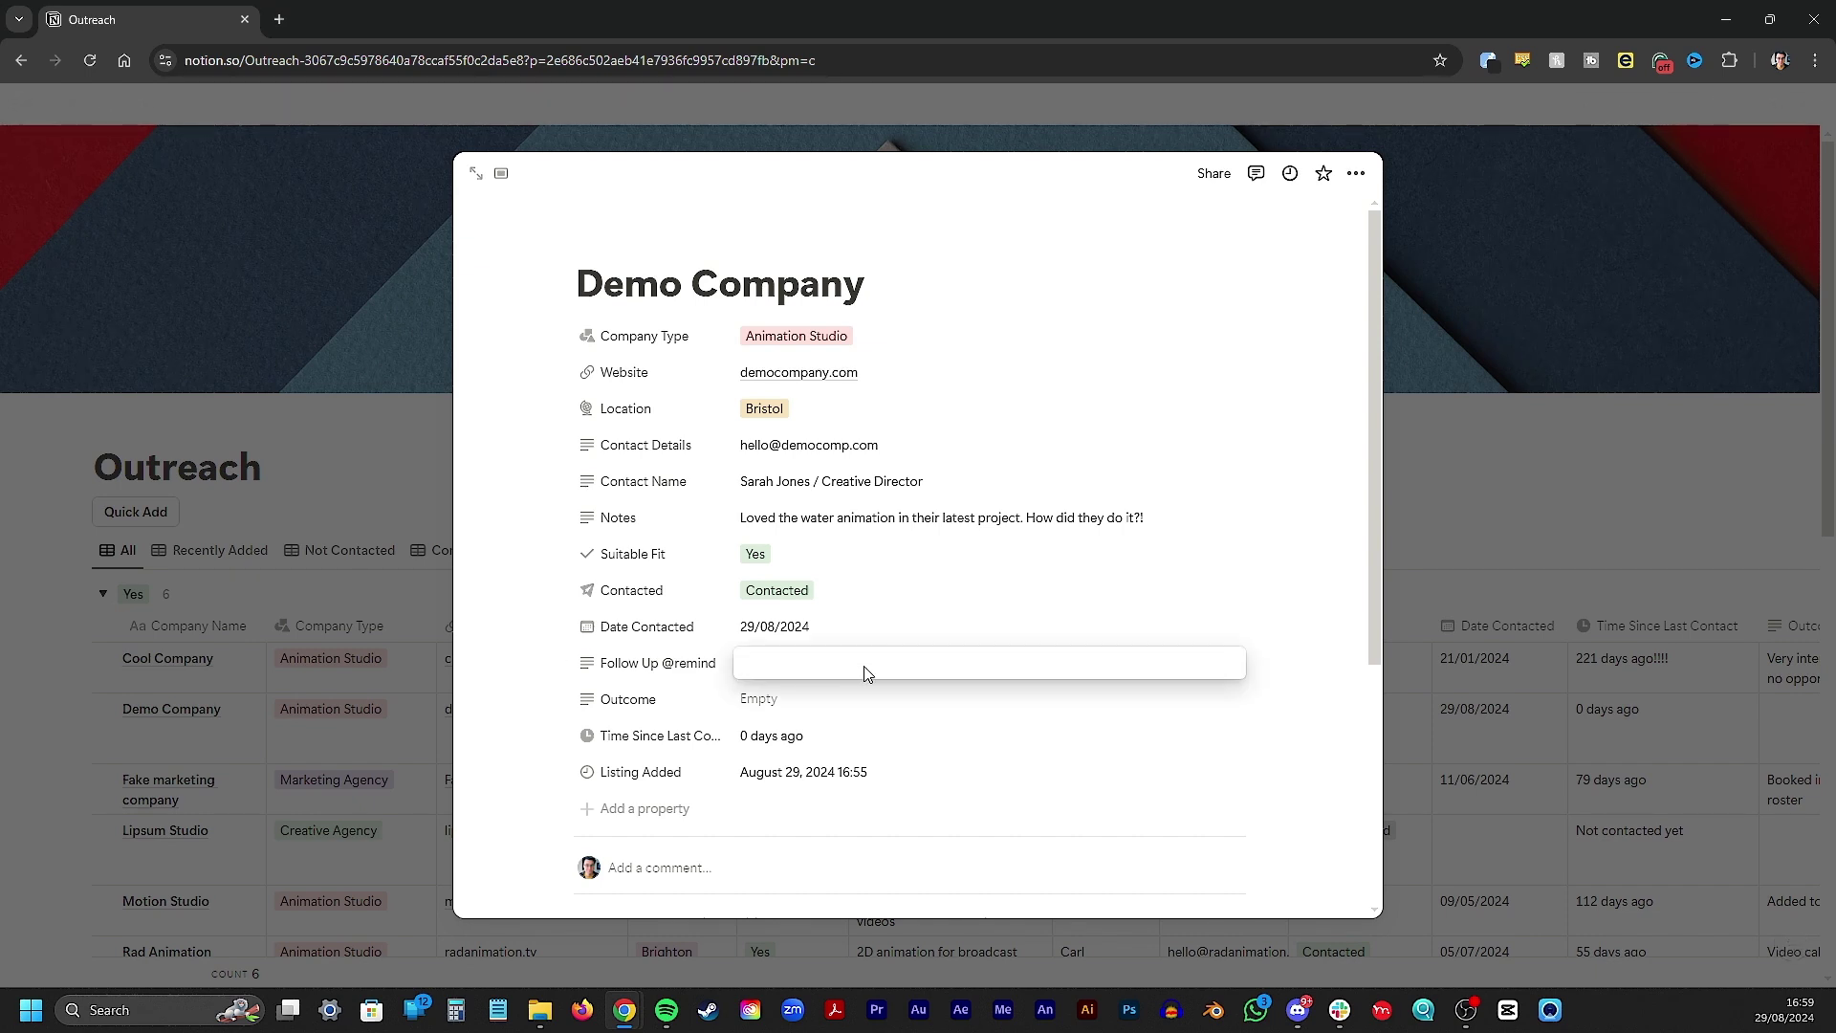
pyautogui.write('@remind')
pyautogui.press('Return')
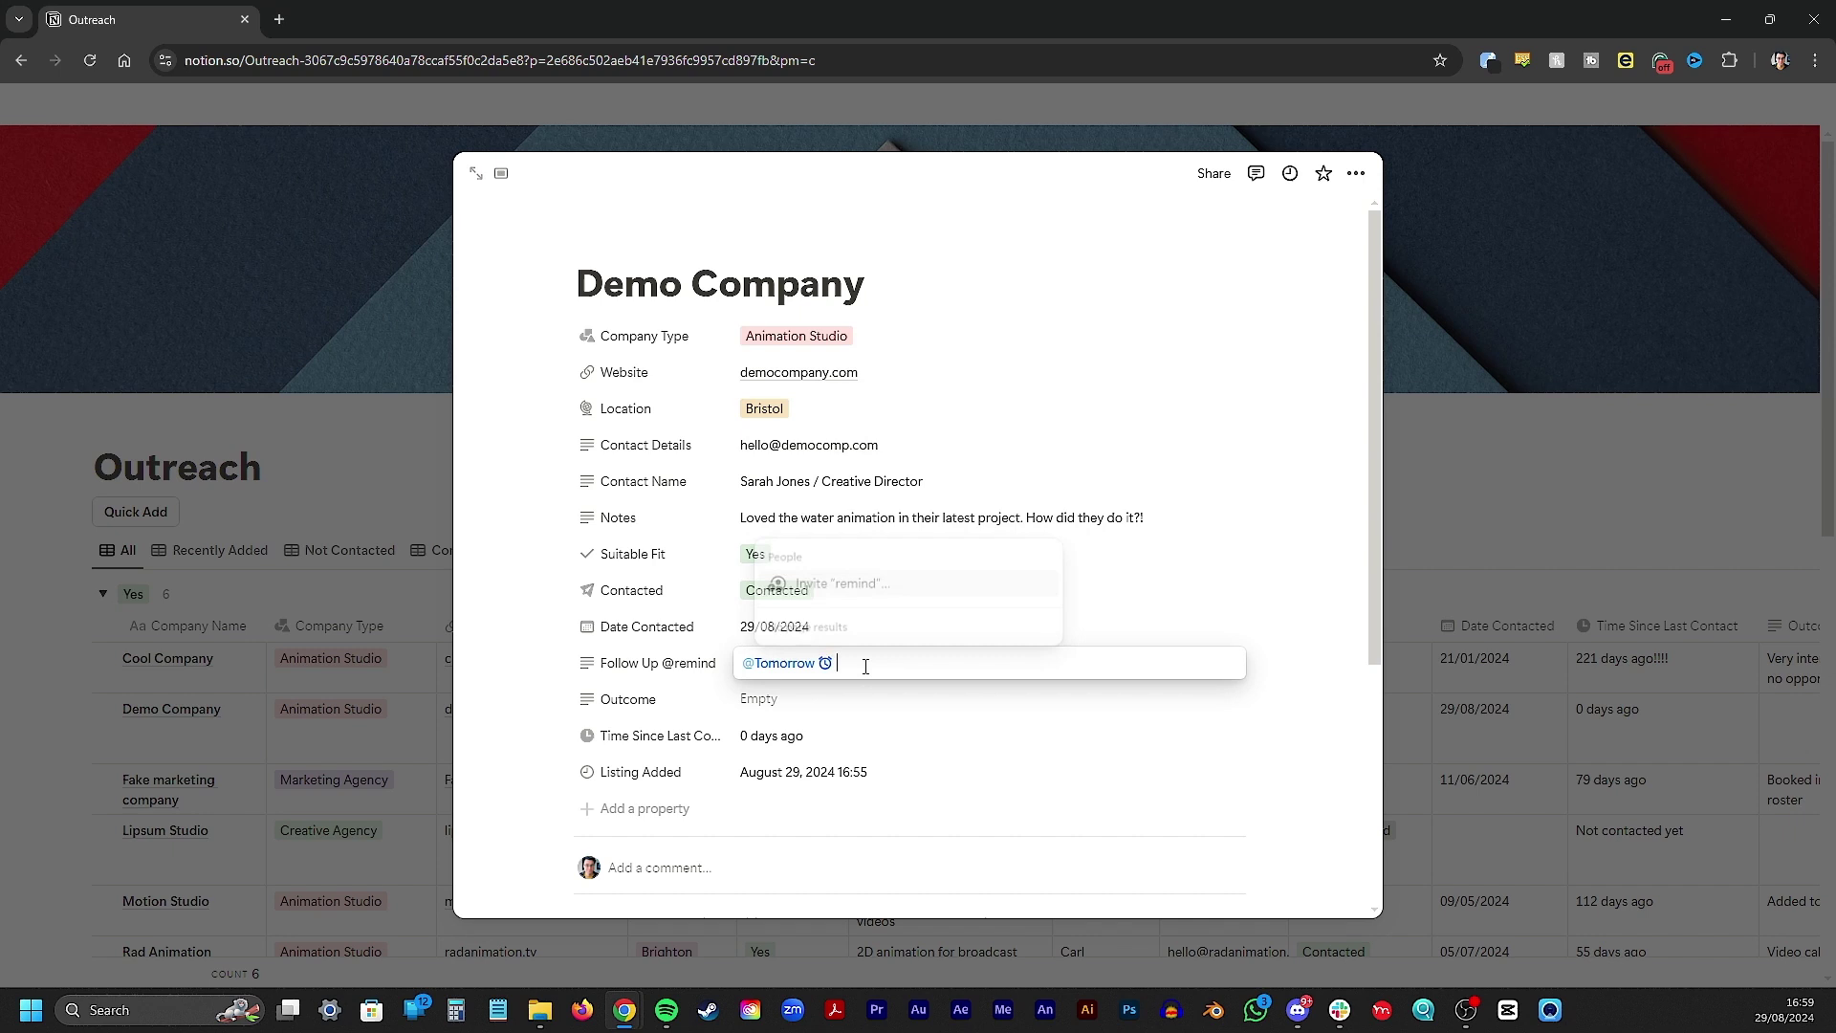
pyautogui.click(806, 663)
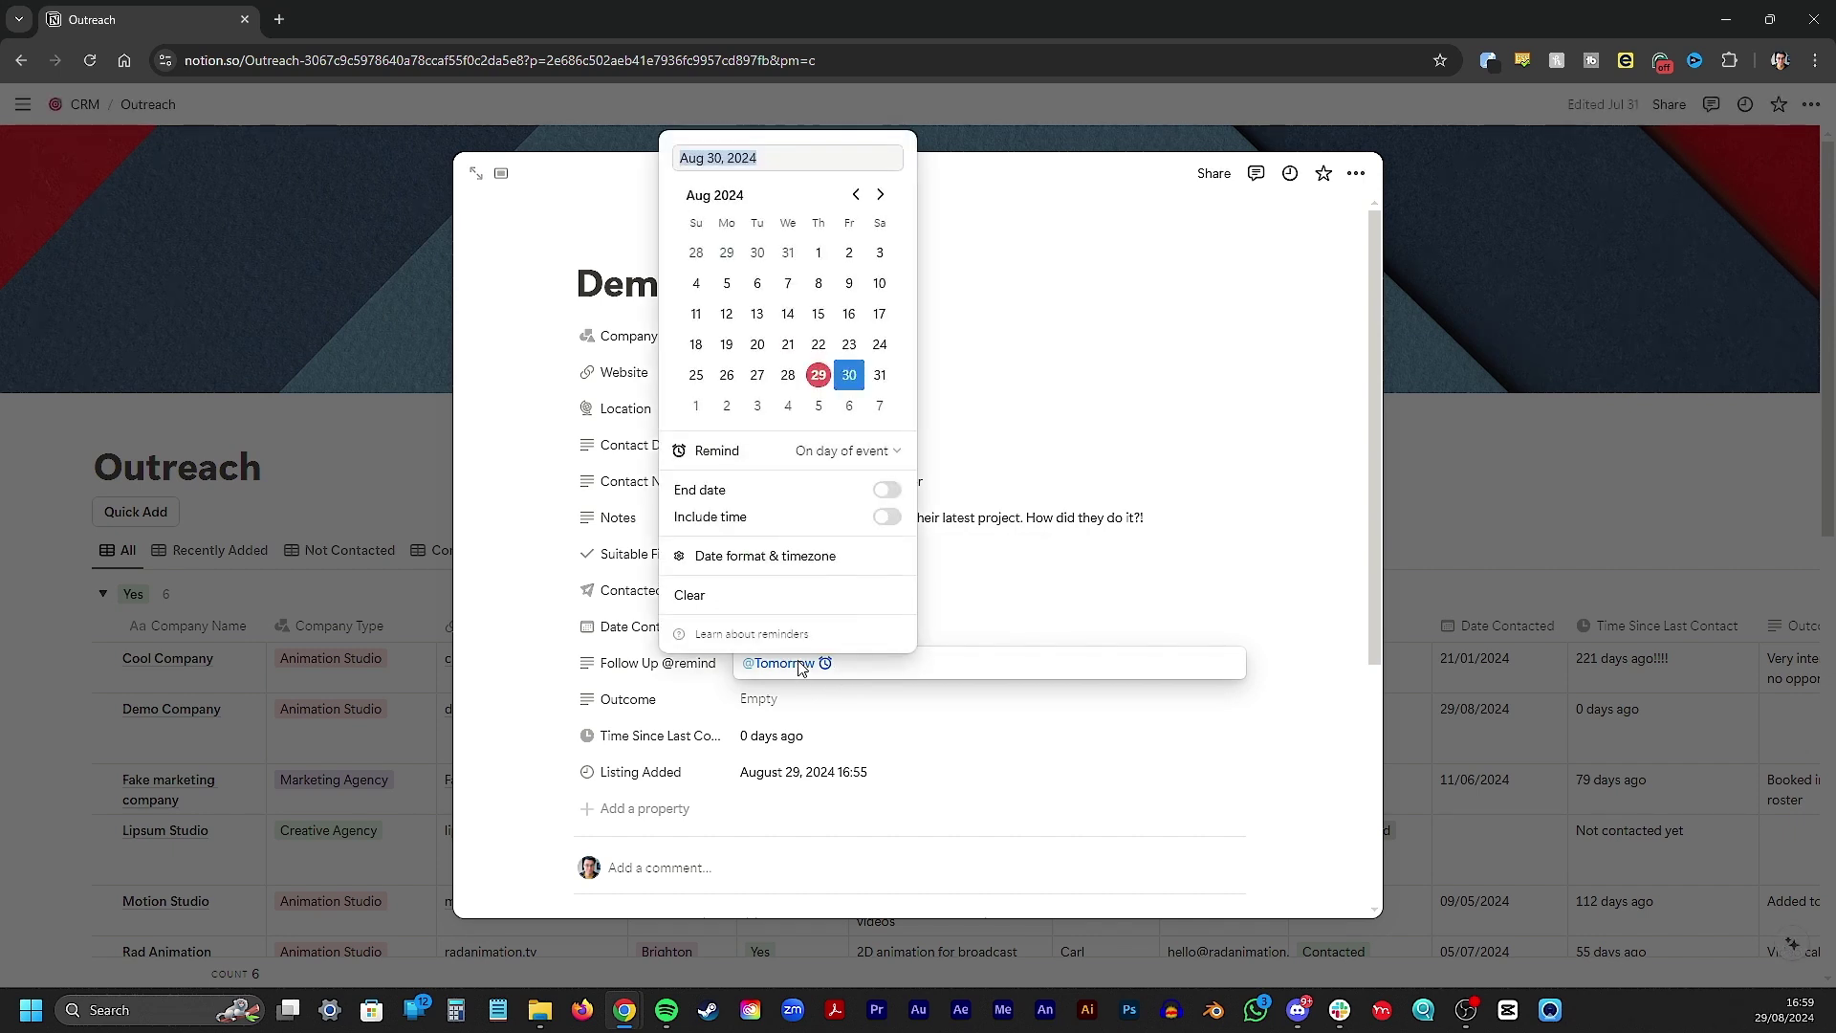
pyautogui.click(880, 194)
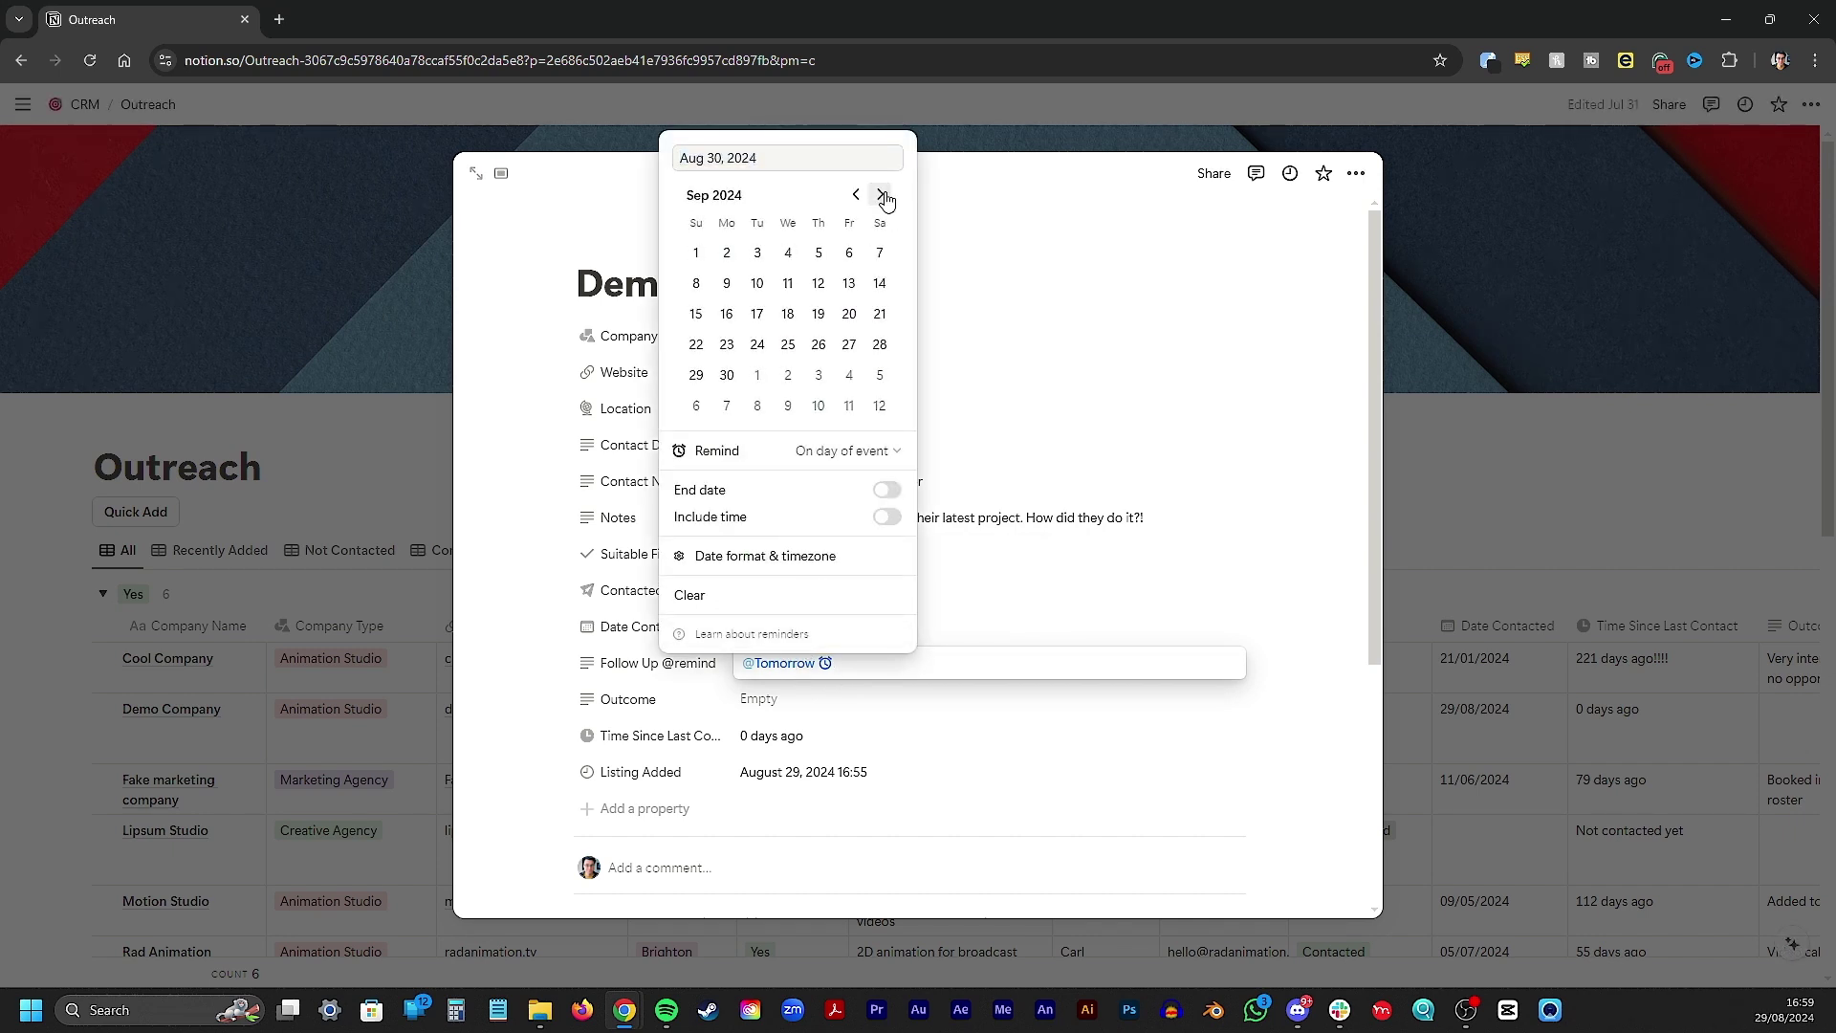
pyautogui.click(827, 286)
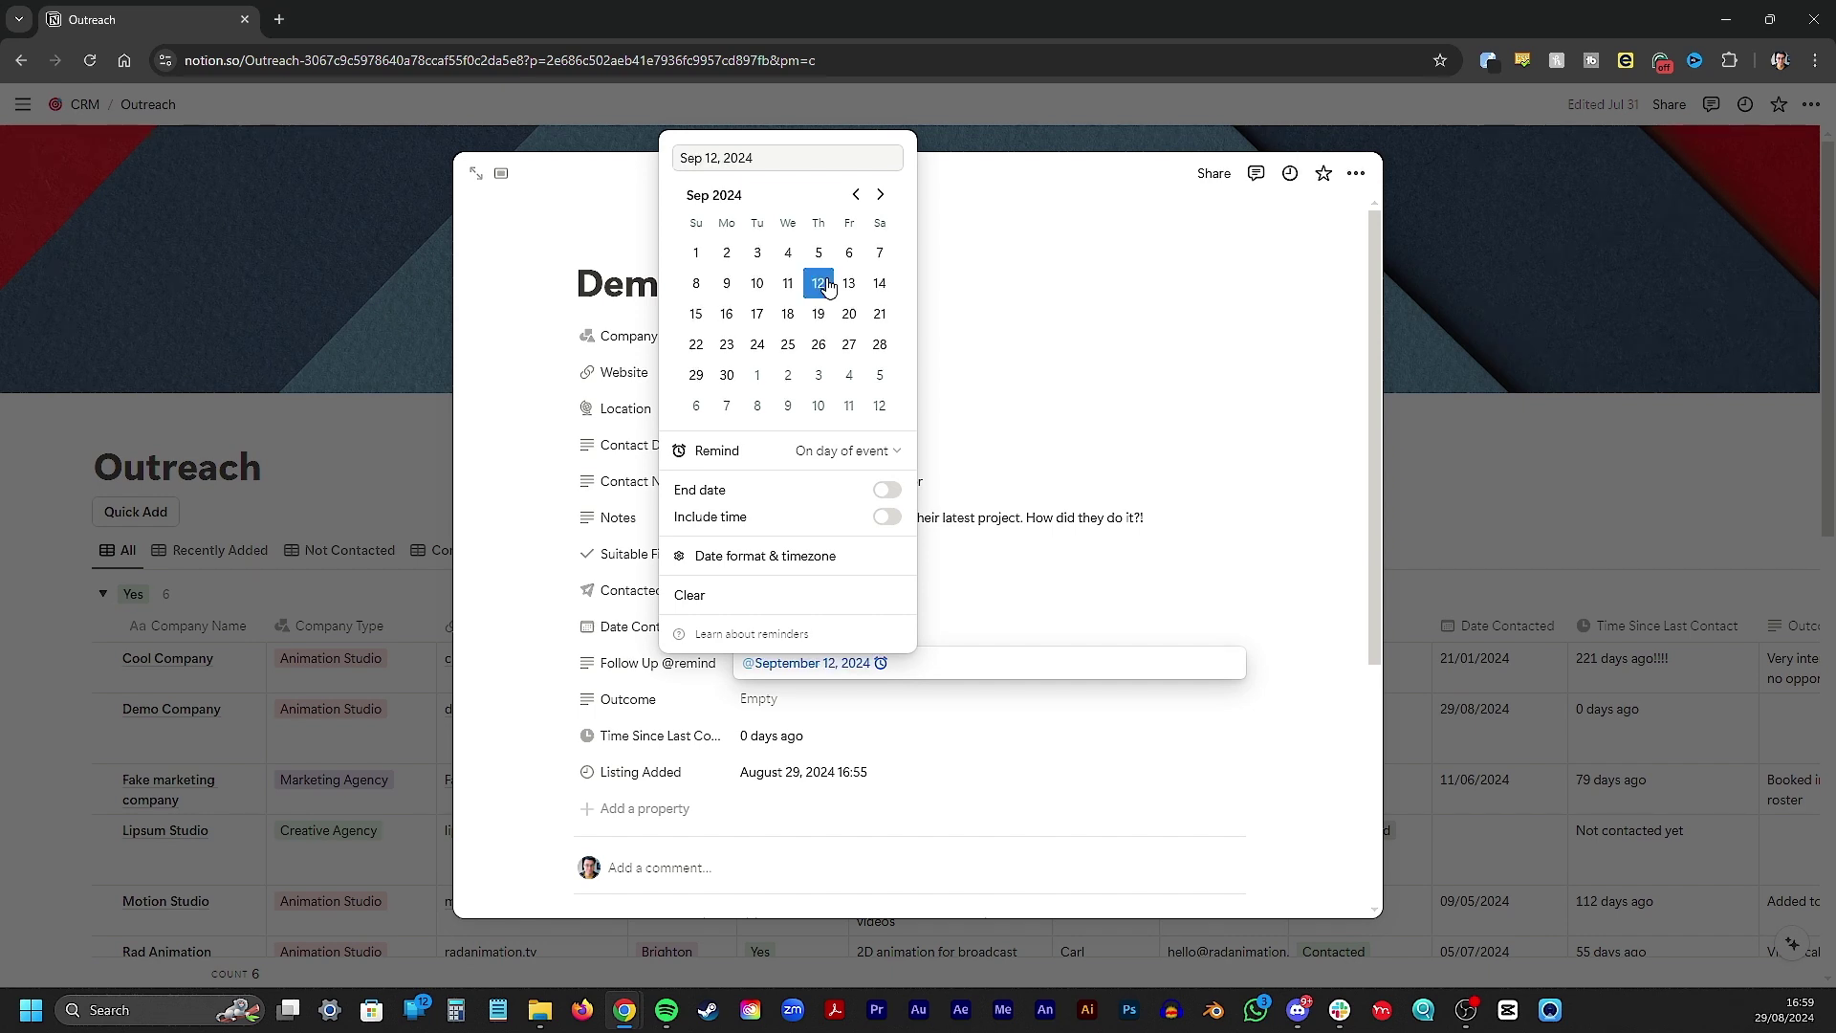
pyautogui.click(923, 701)
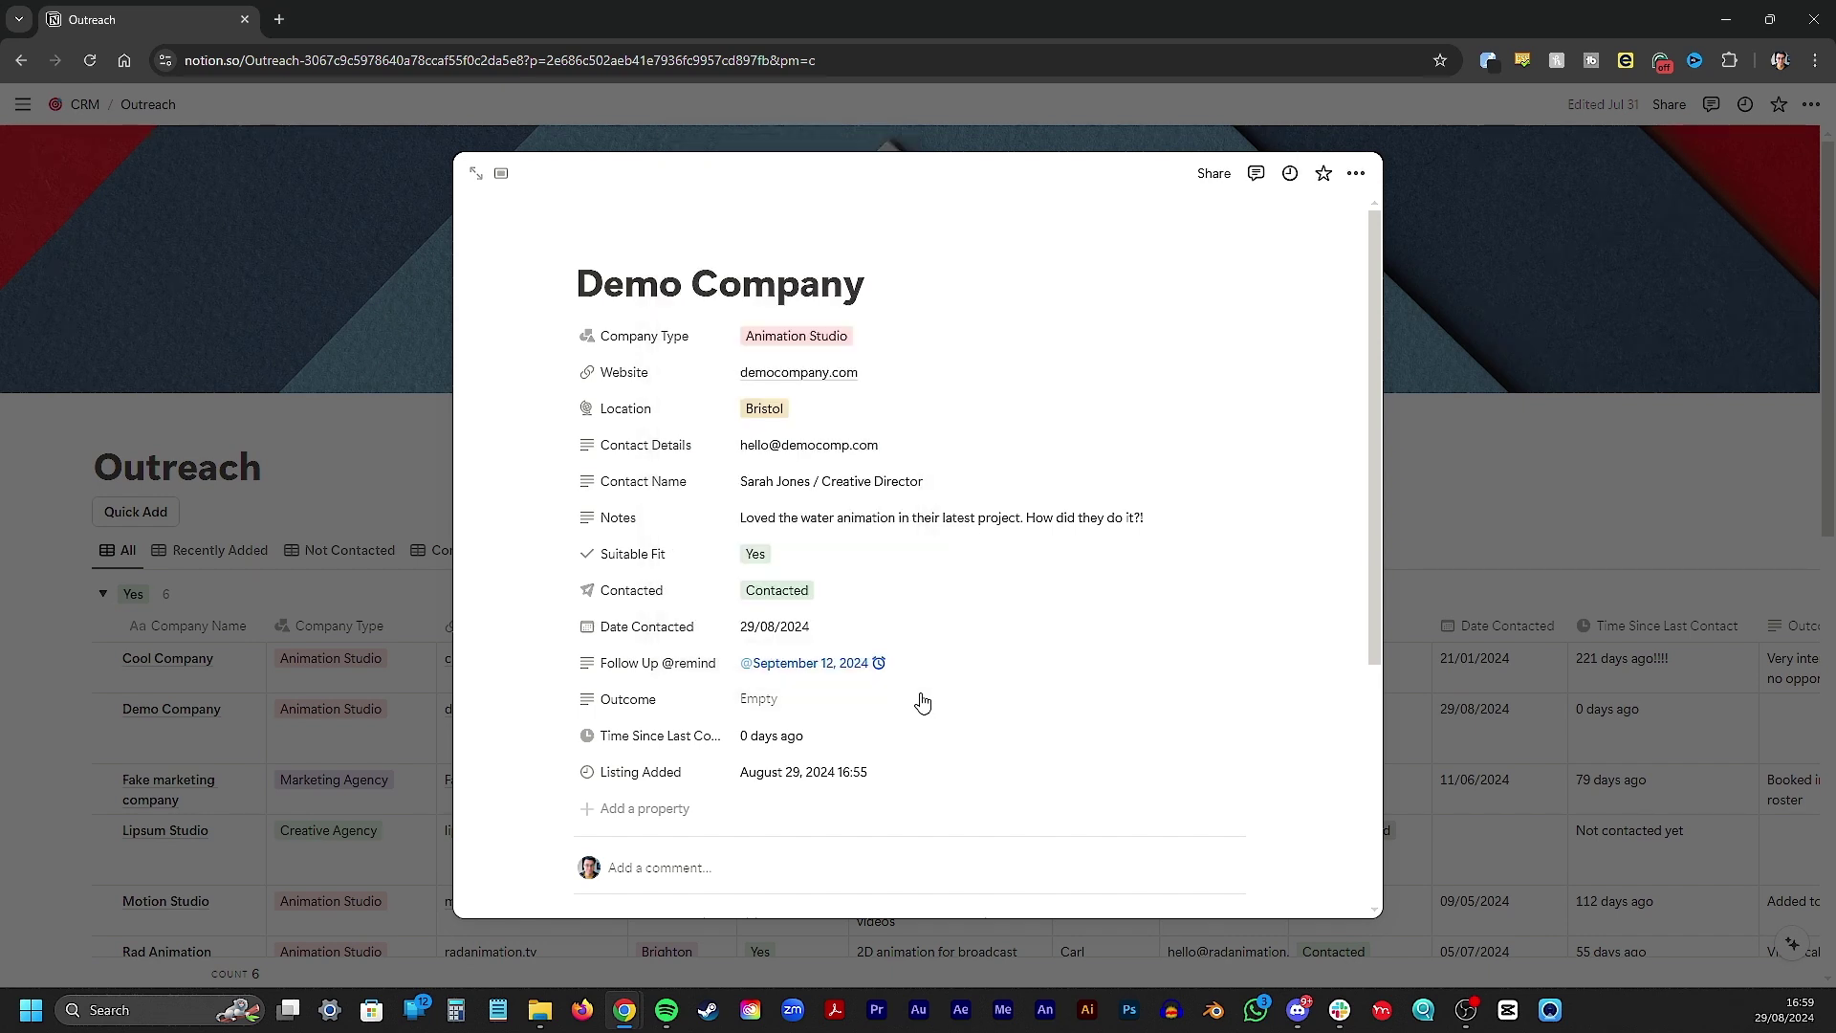
pyautogui.click(865, 699)
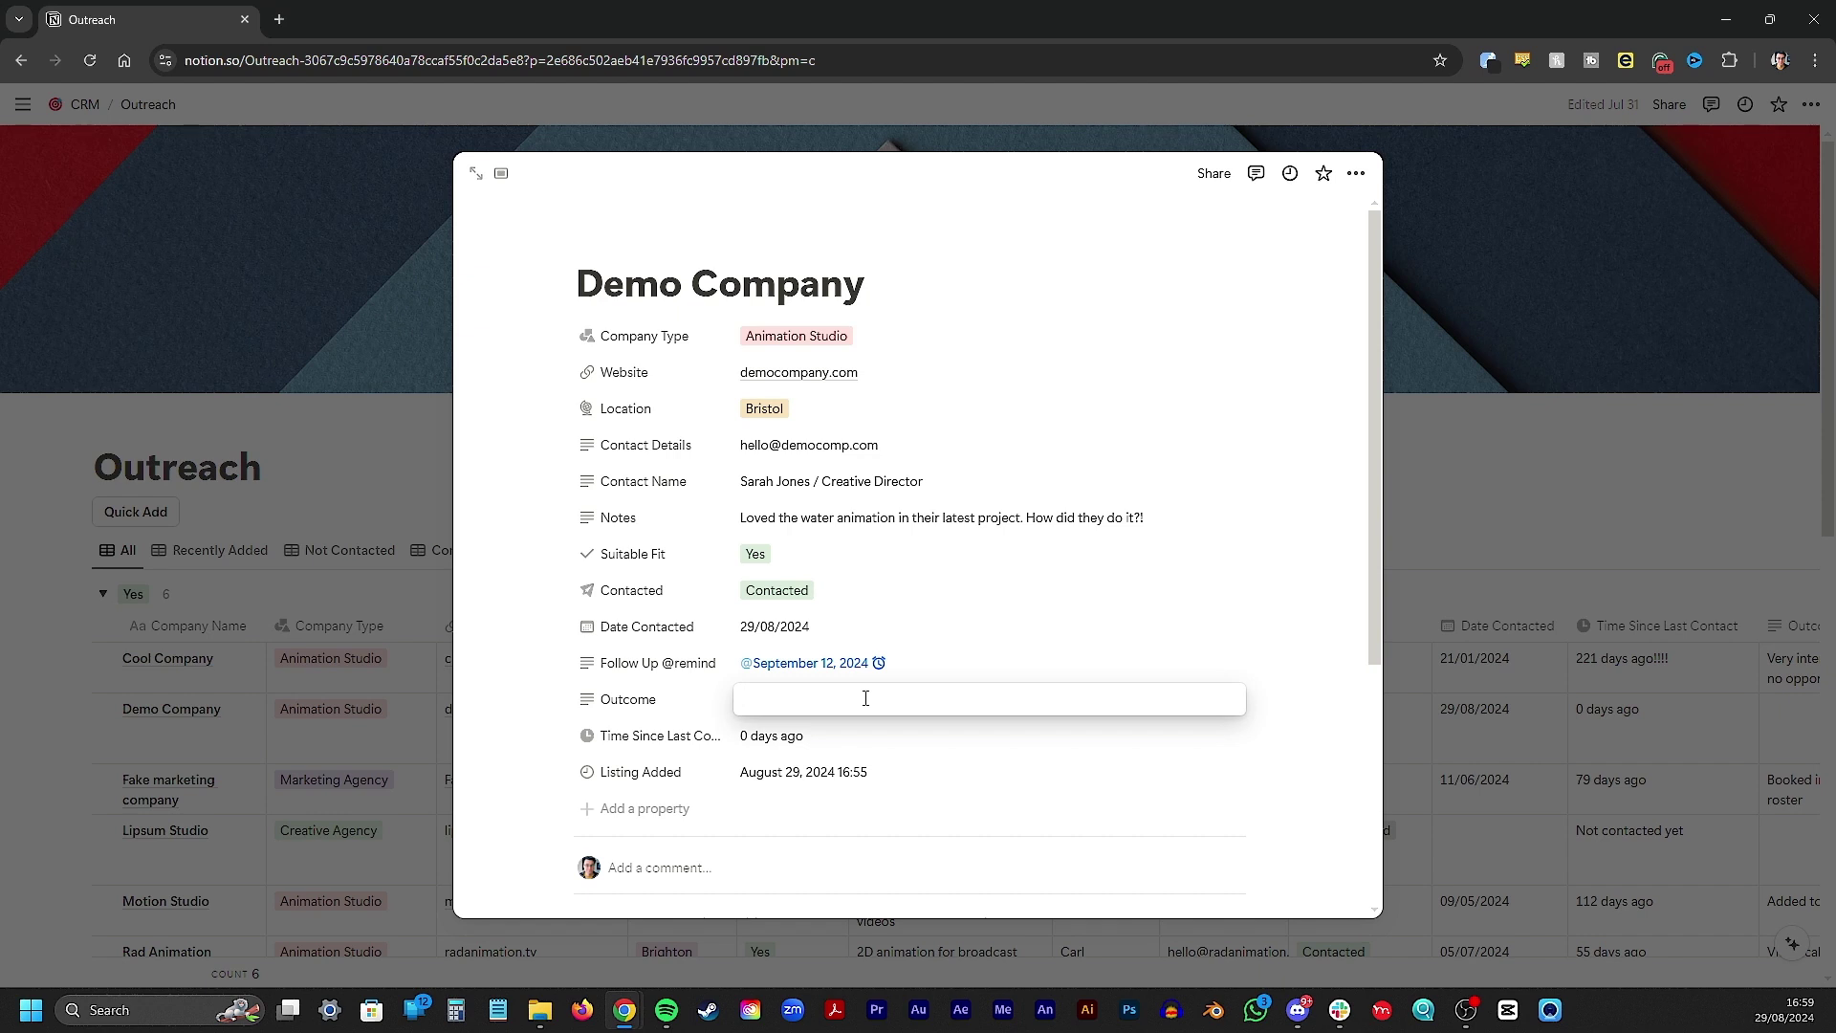
# Enter the Outcome 'No work at the moment, keen to collaborate. Really liked my showreel'
pyautogui.write('No work at the mom')
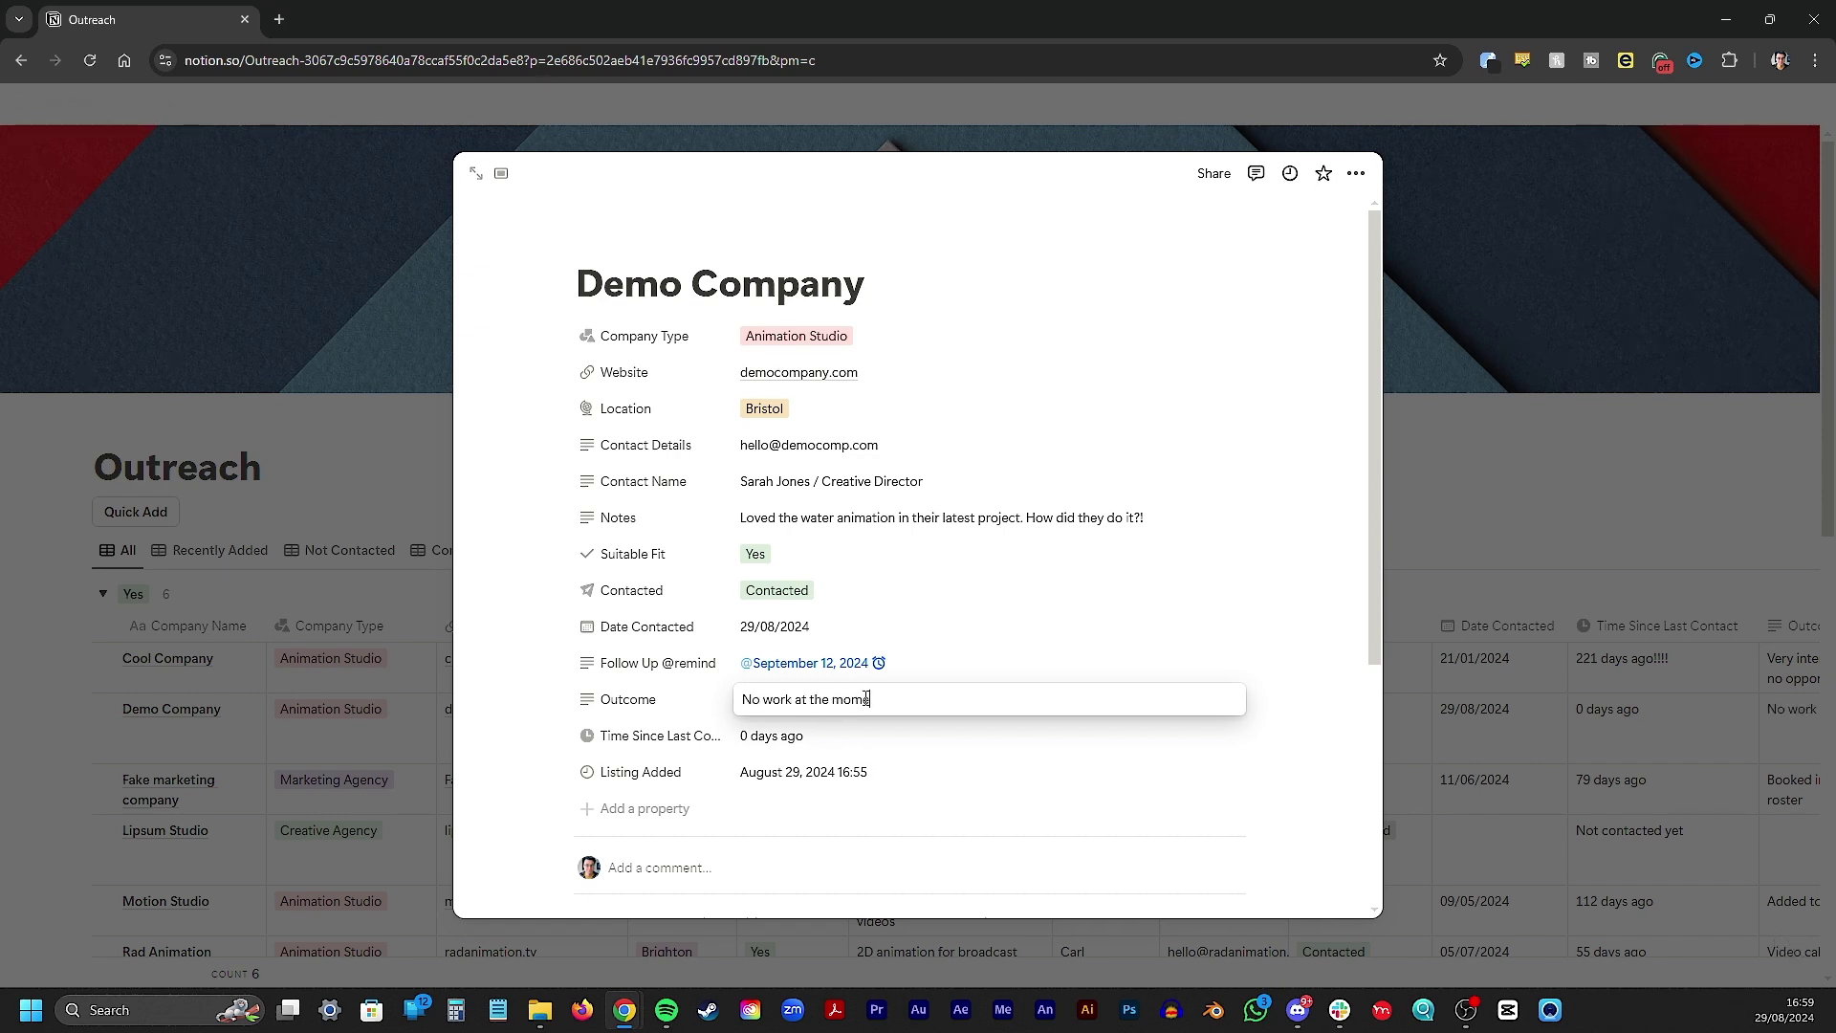
pyautogui.write('ent, keen to collaborate. Really liked my ')
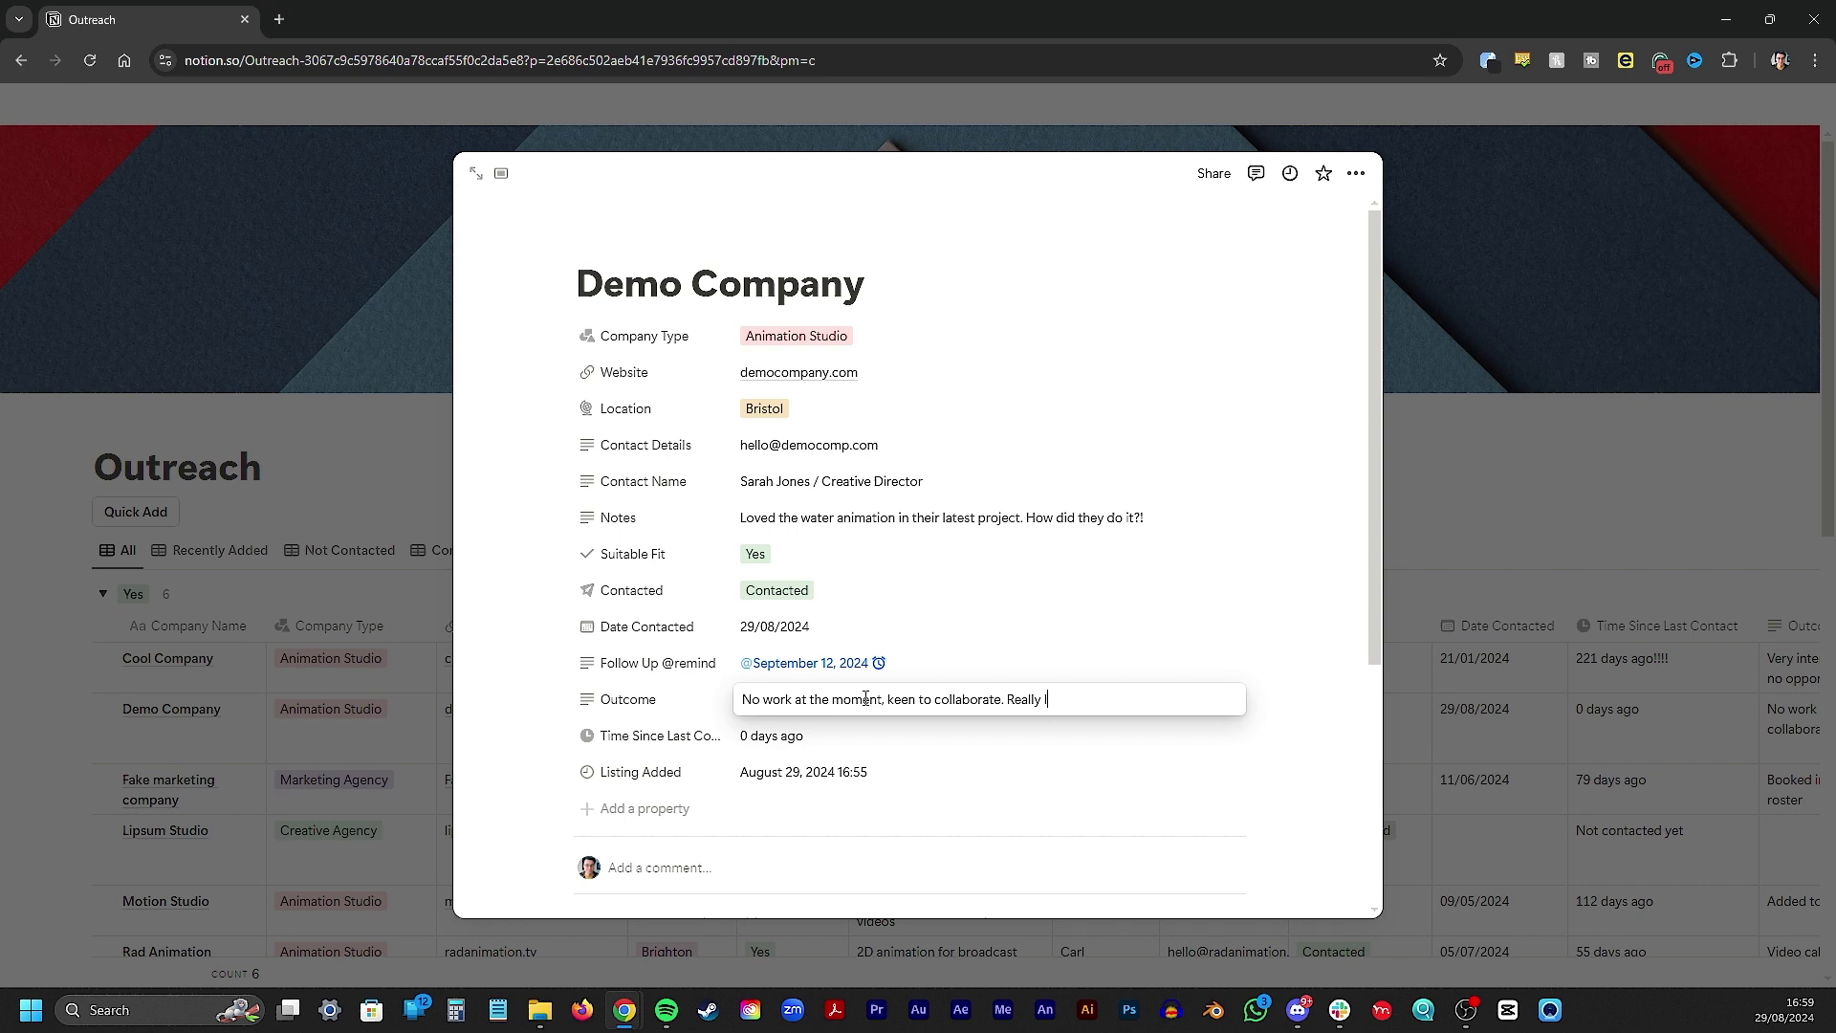
pyautogui.write('showreel')
pyautogui.press('Return')
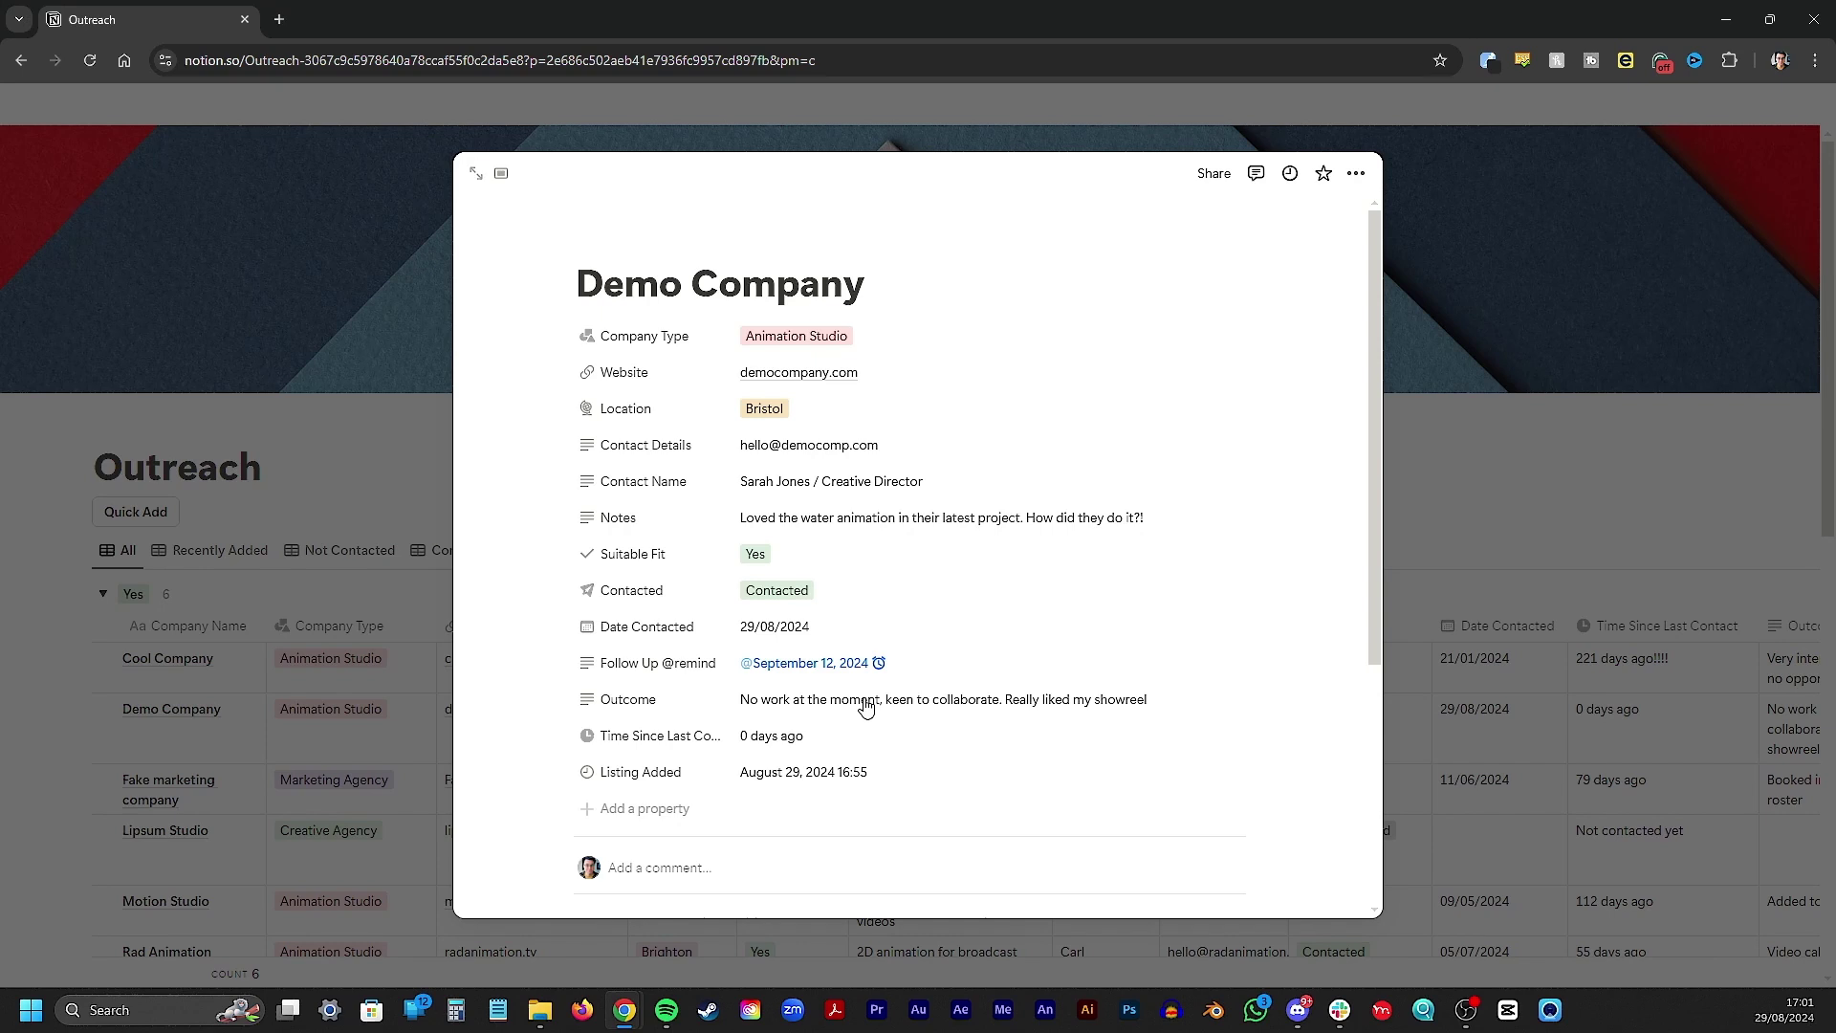
pyautogui.click(664, 736)
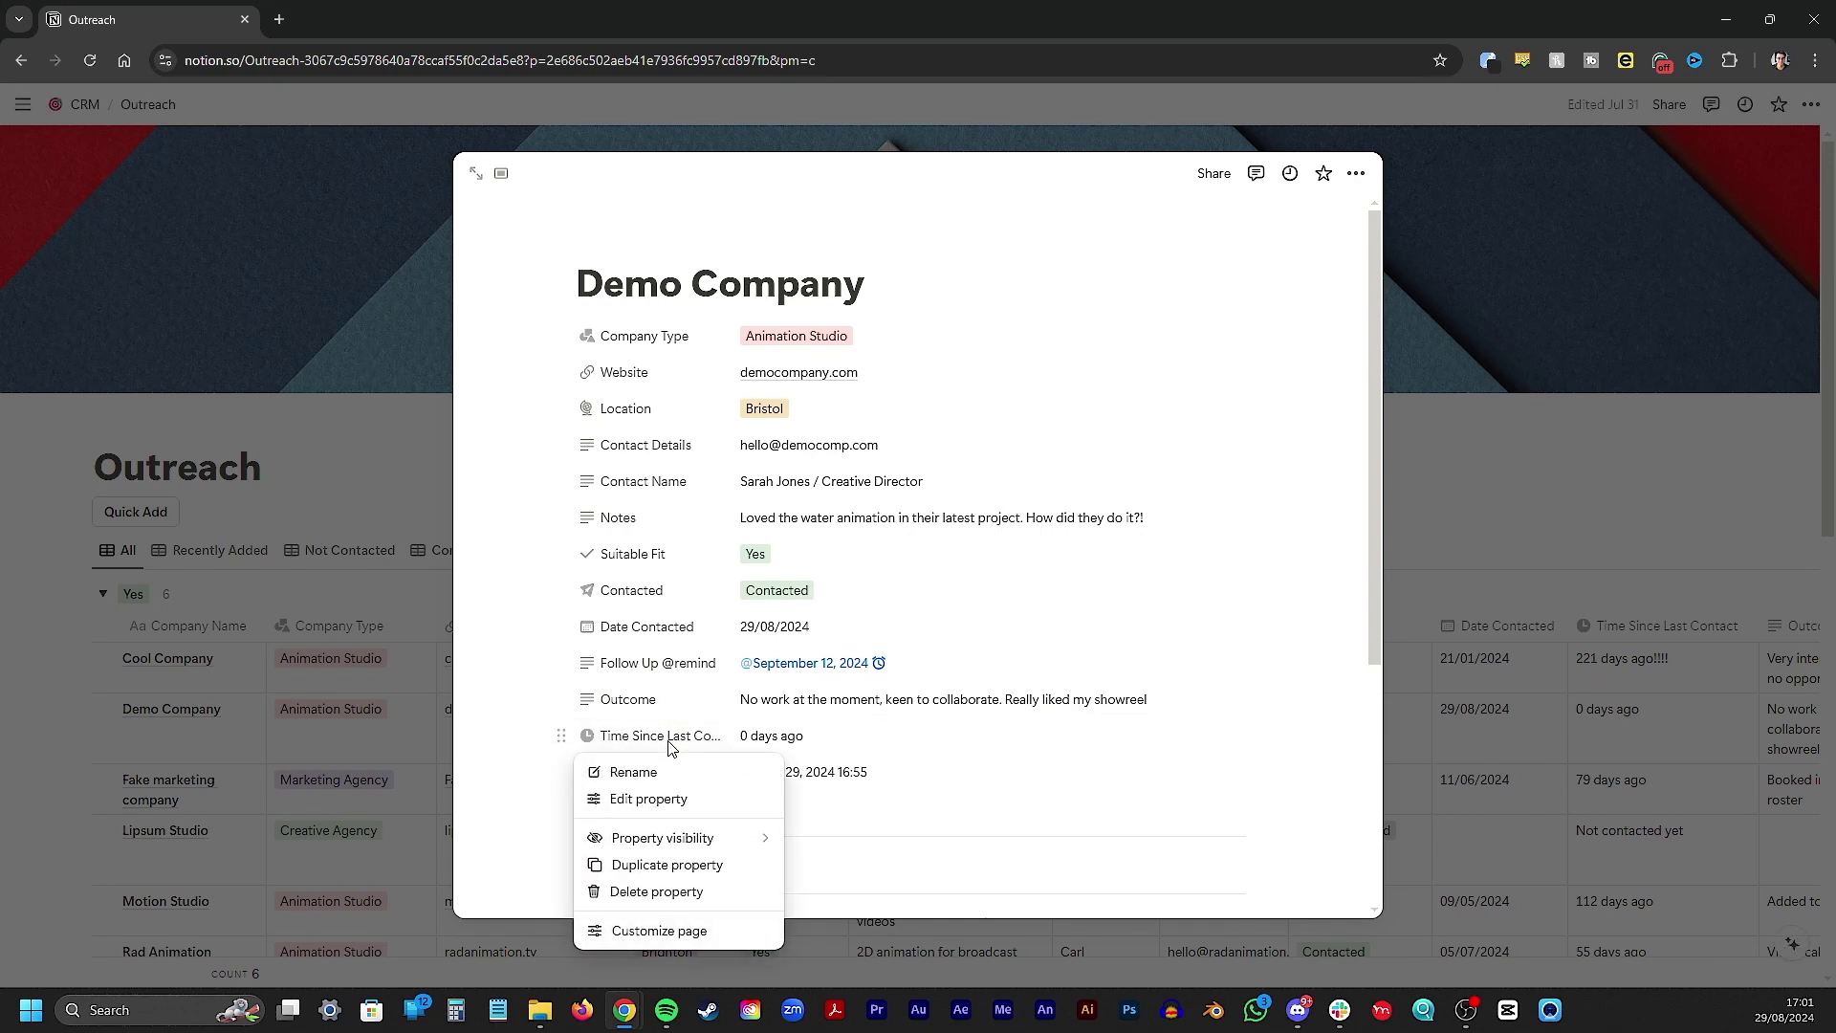
pyautogui.click(670, 801)
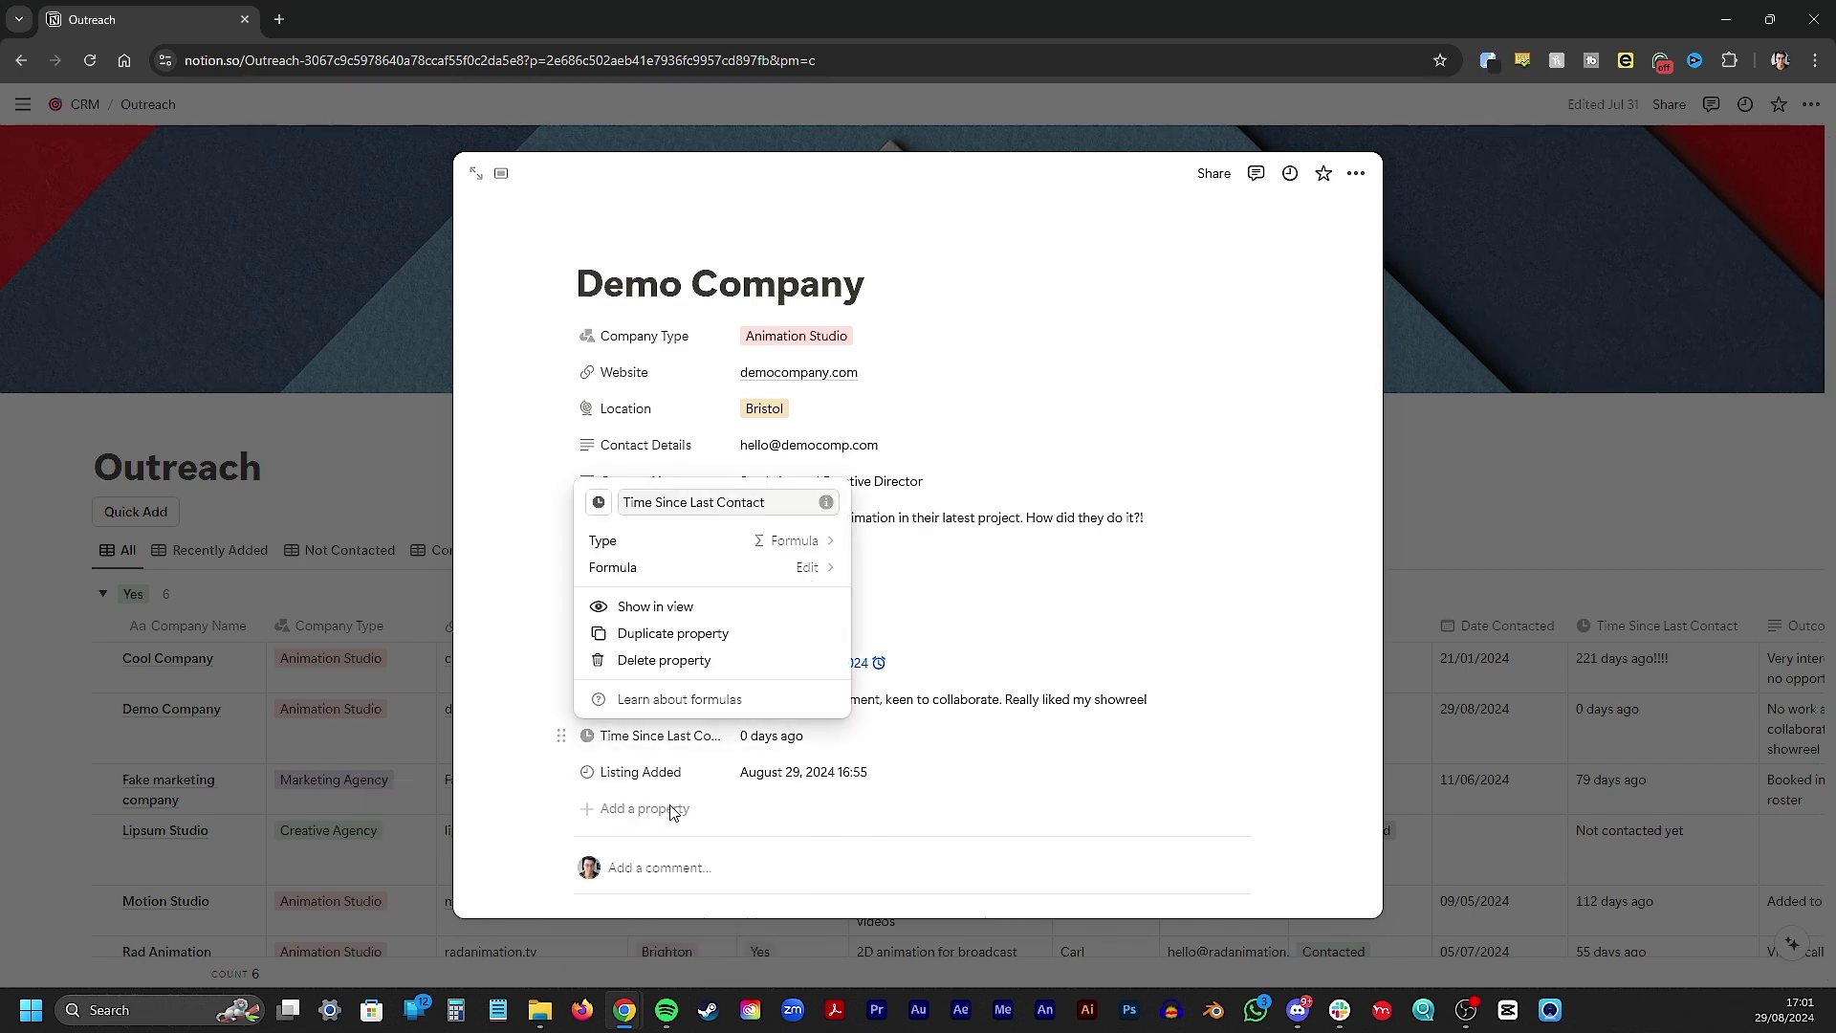
pyautogui.click(786, 567)
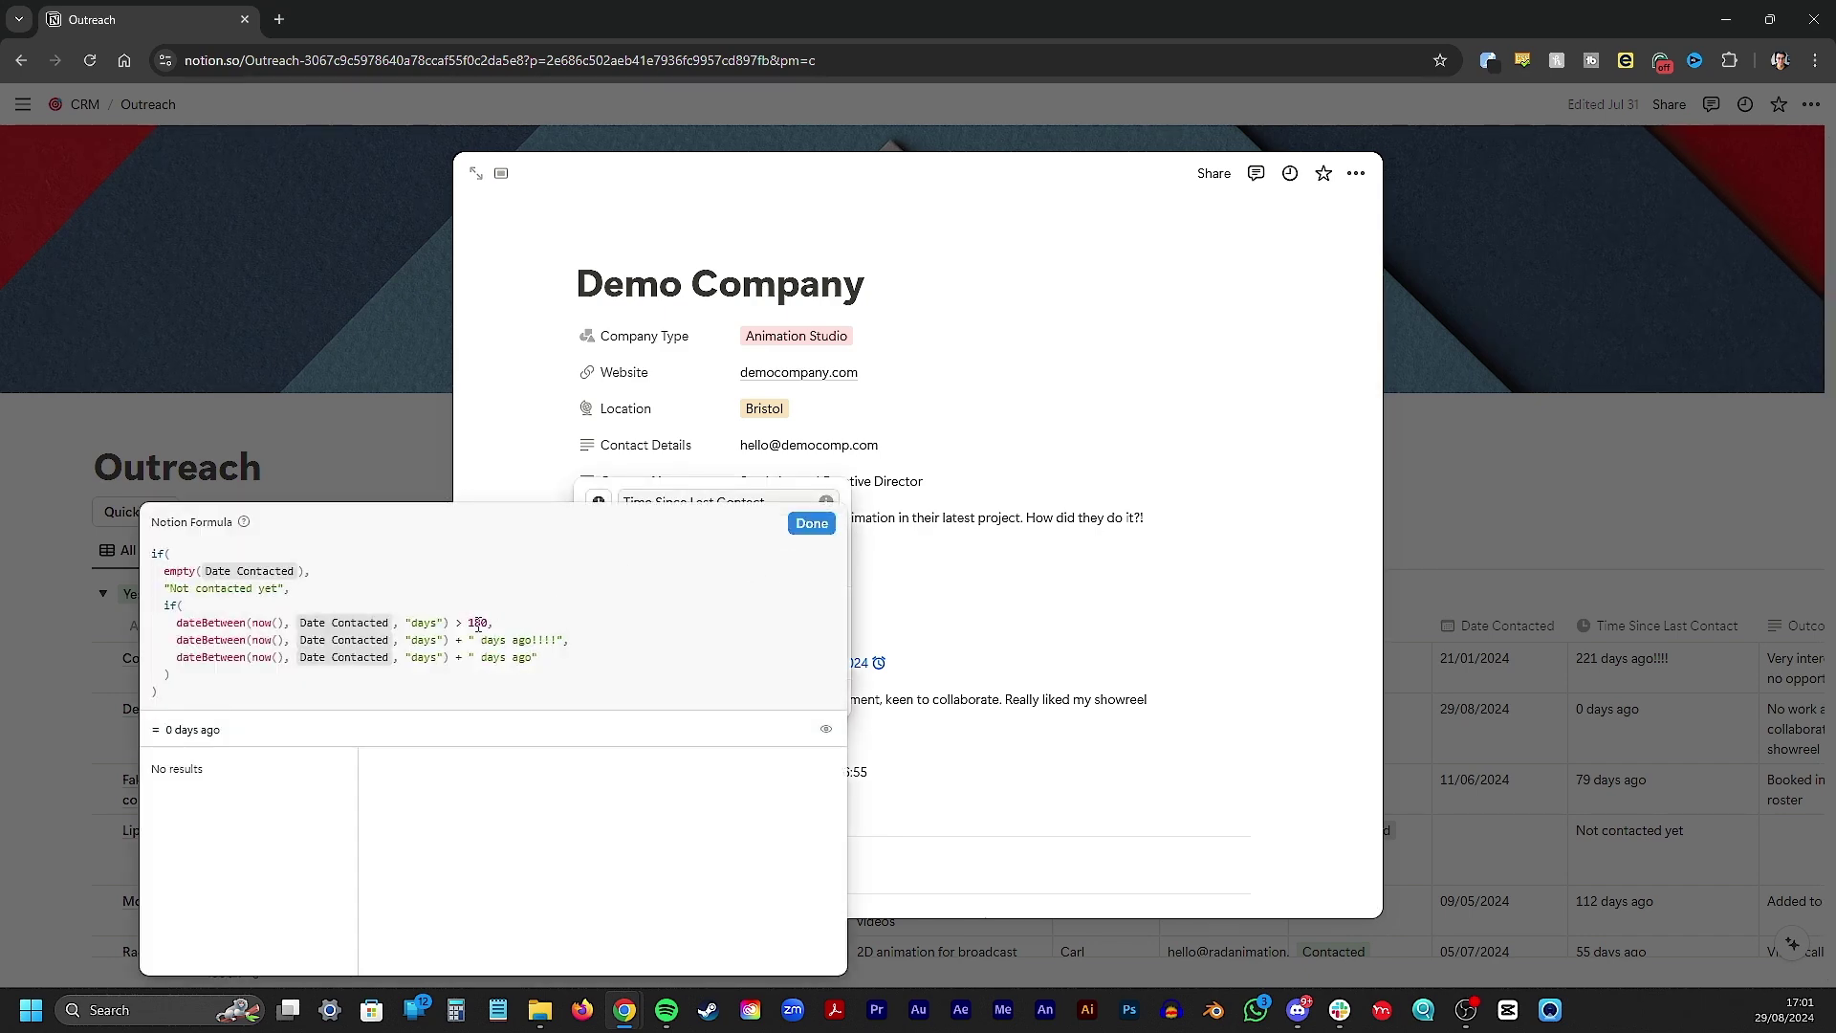
pyautogui.doubleClick(478, 622)
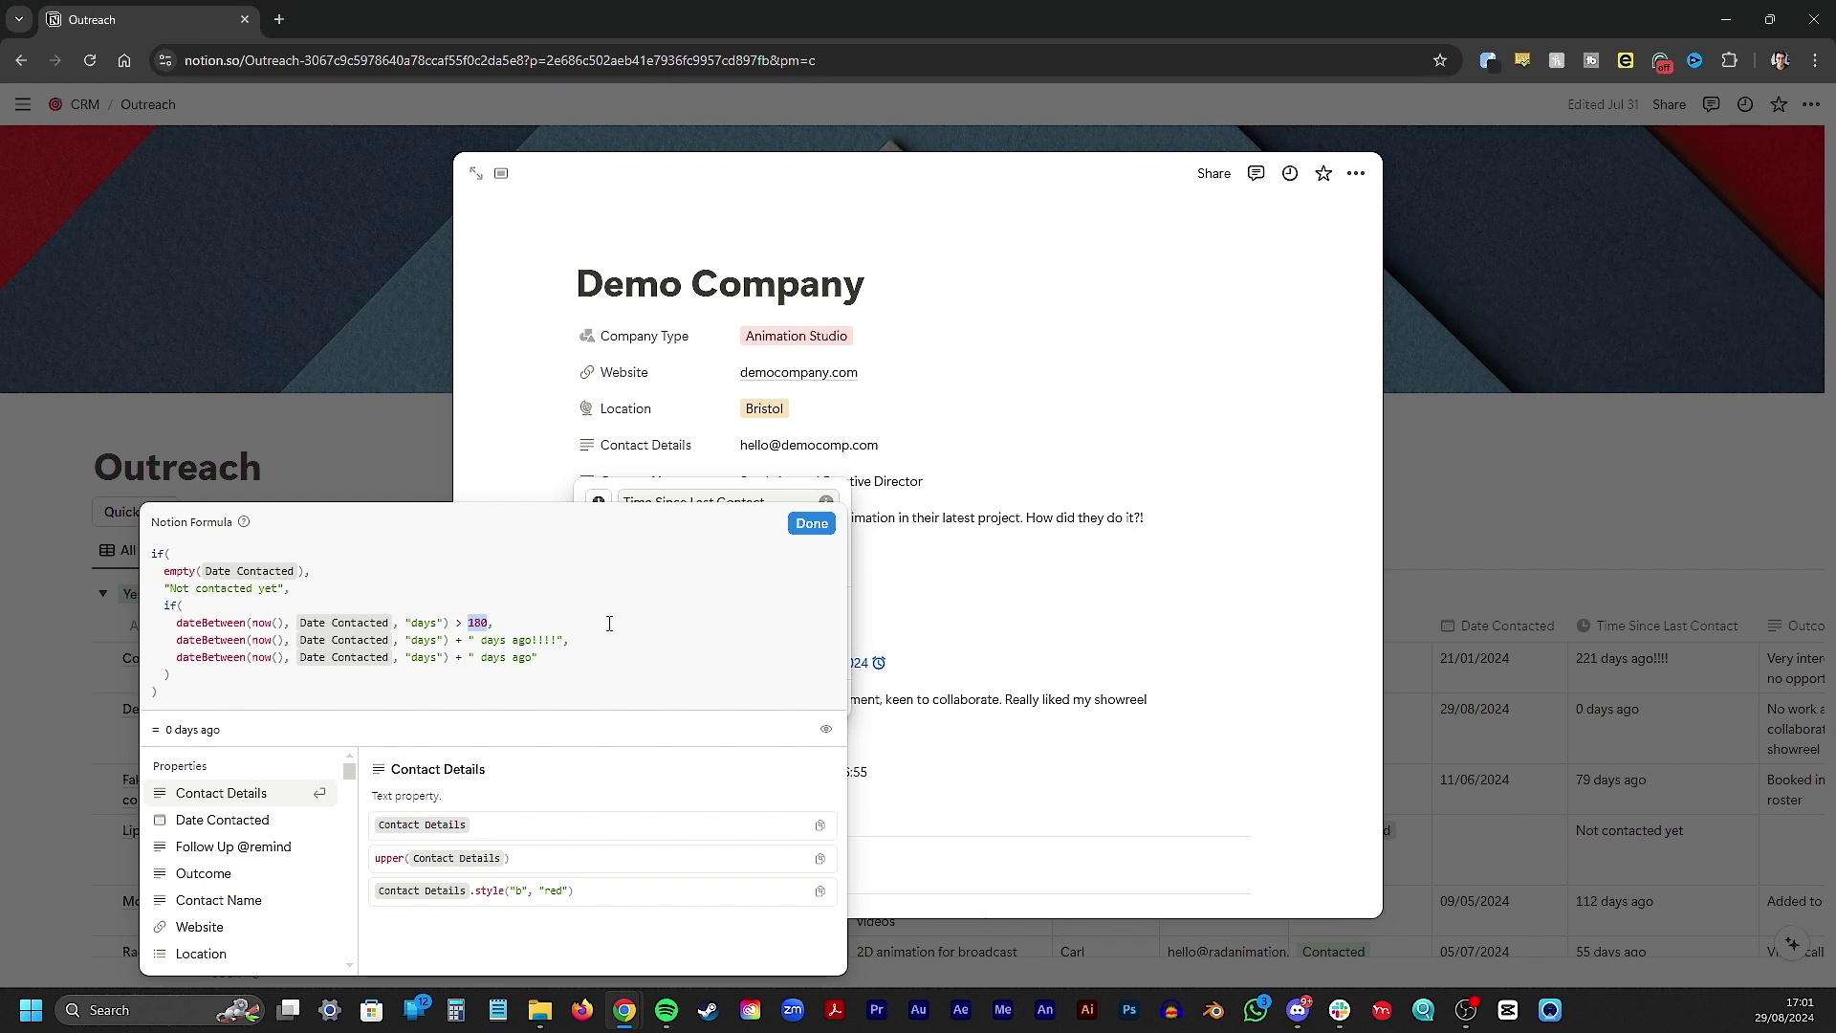
pyautogui.click(811, 524)
pyautogui.click(1040, 672)
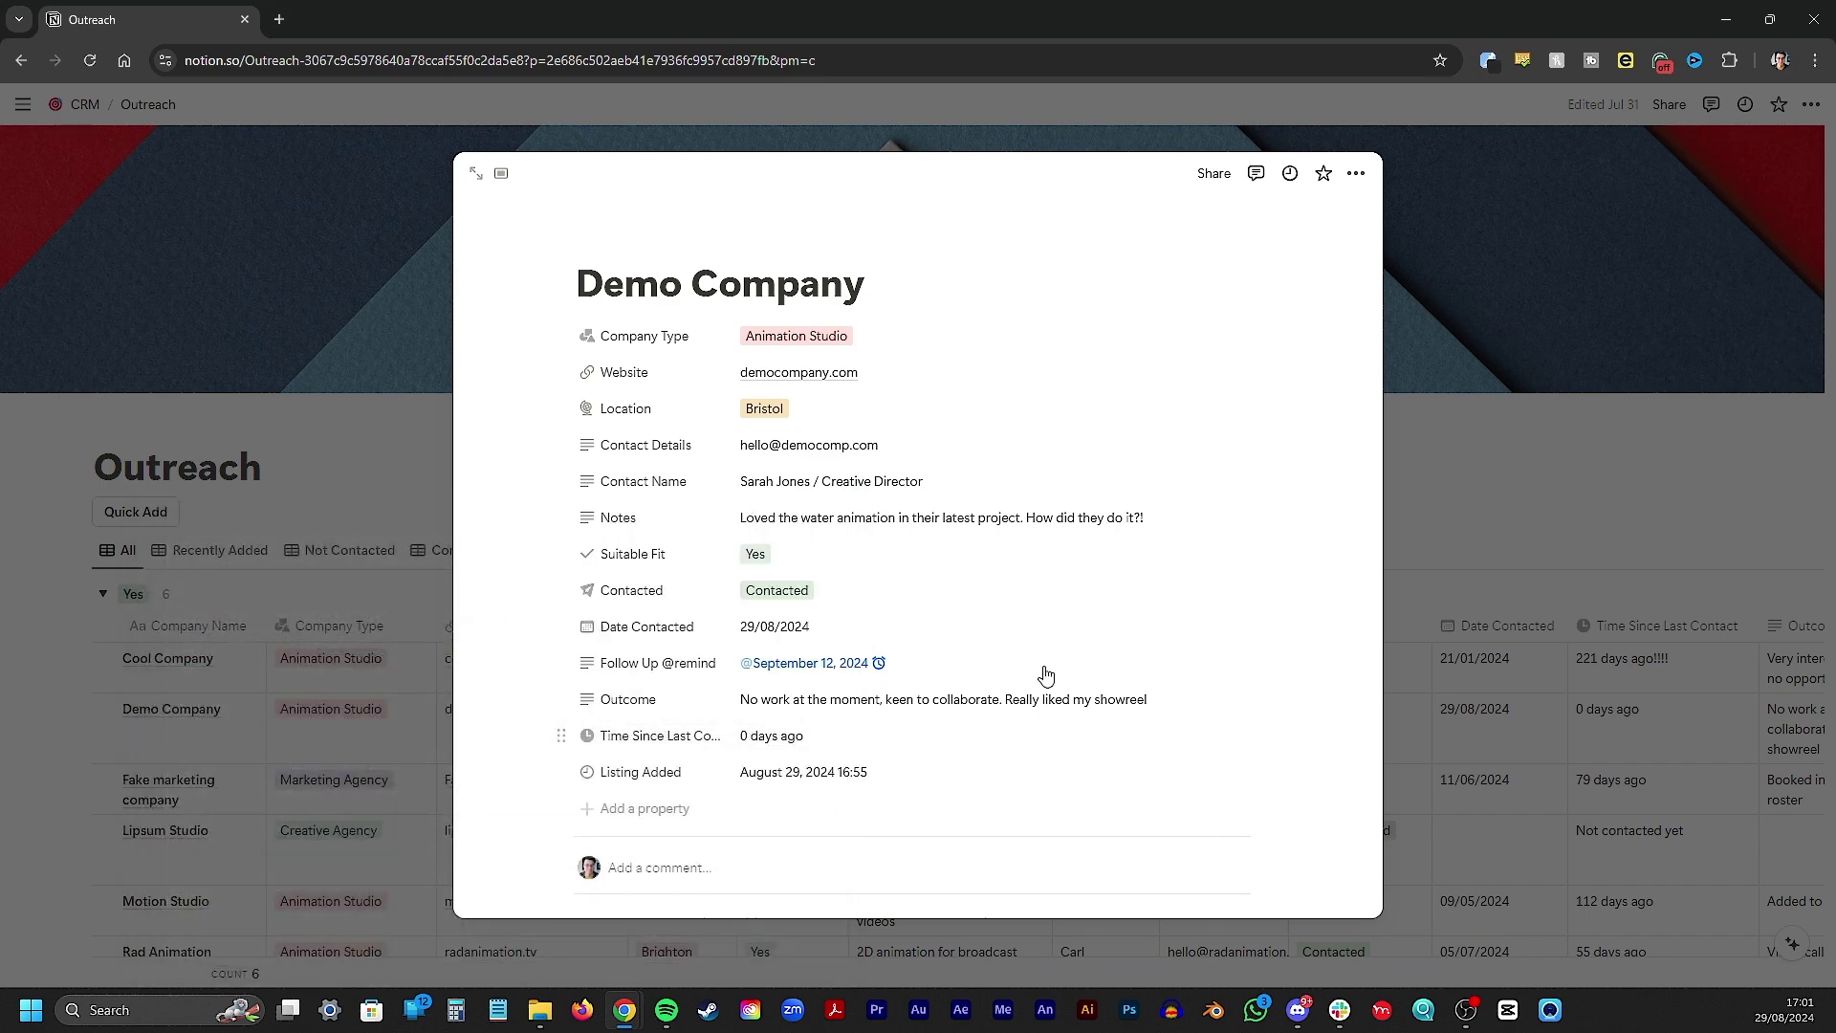
pyautogui.click(1413, 237)
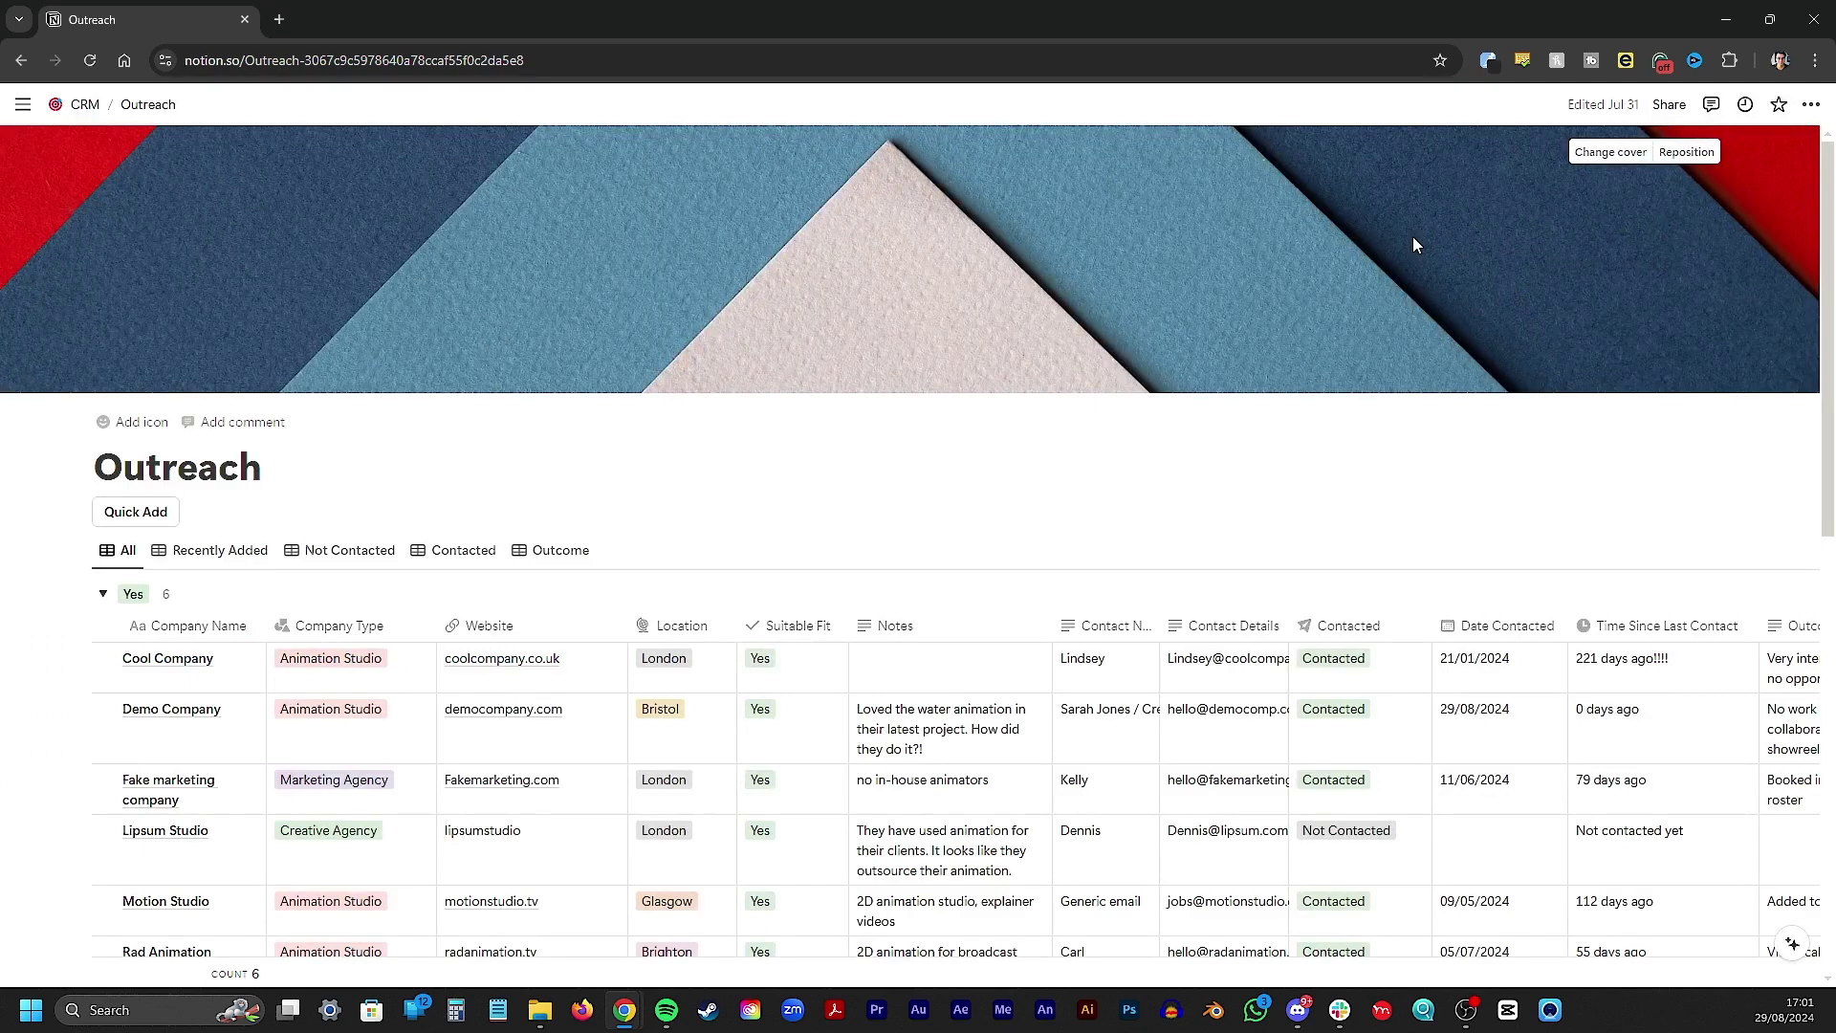
pyautogui.scroll(-9, 1414, 239)
pyautogui.scroll(4, 1413, 249)
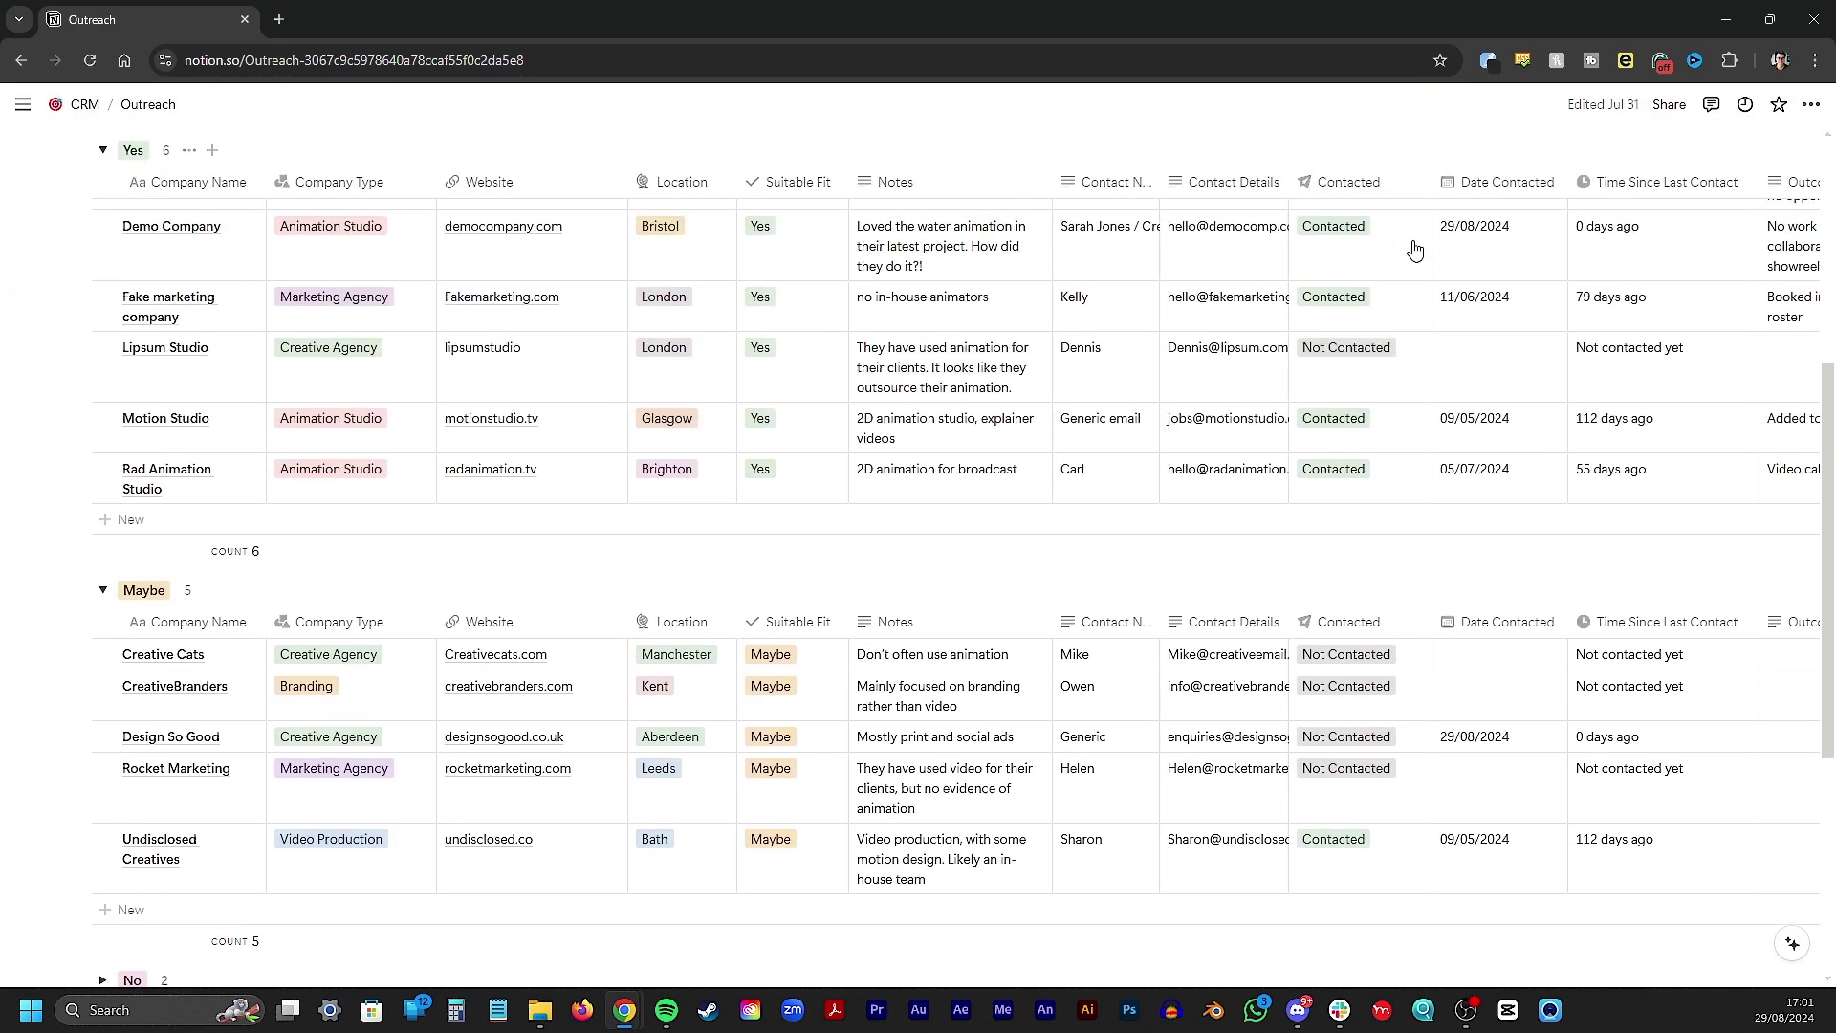
pyautogui.scroll(4, 1413, 250)
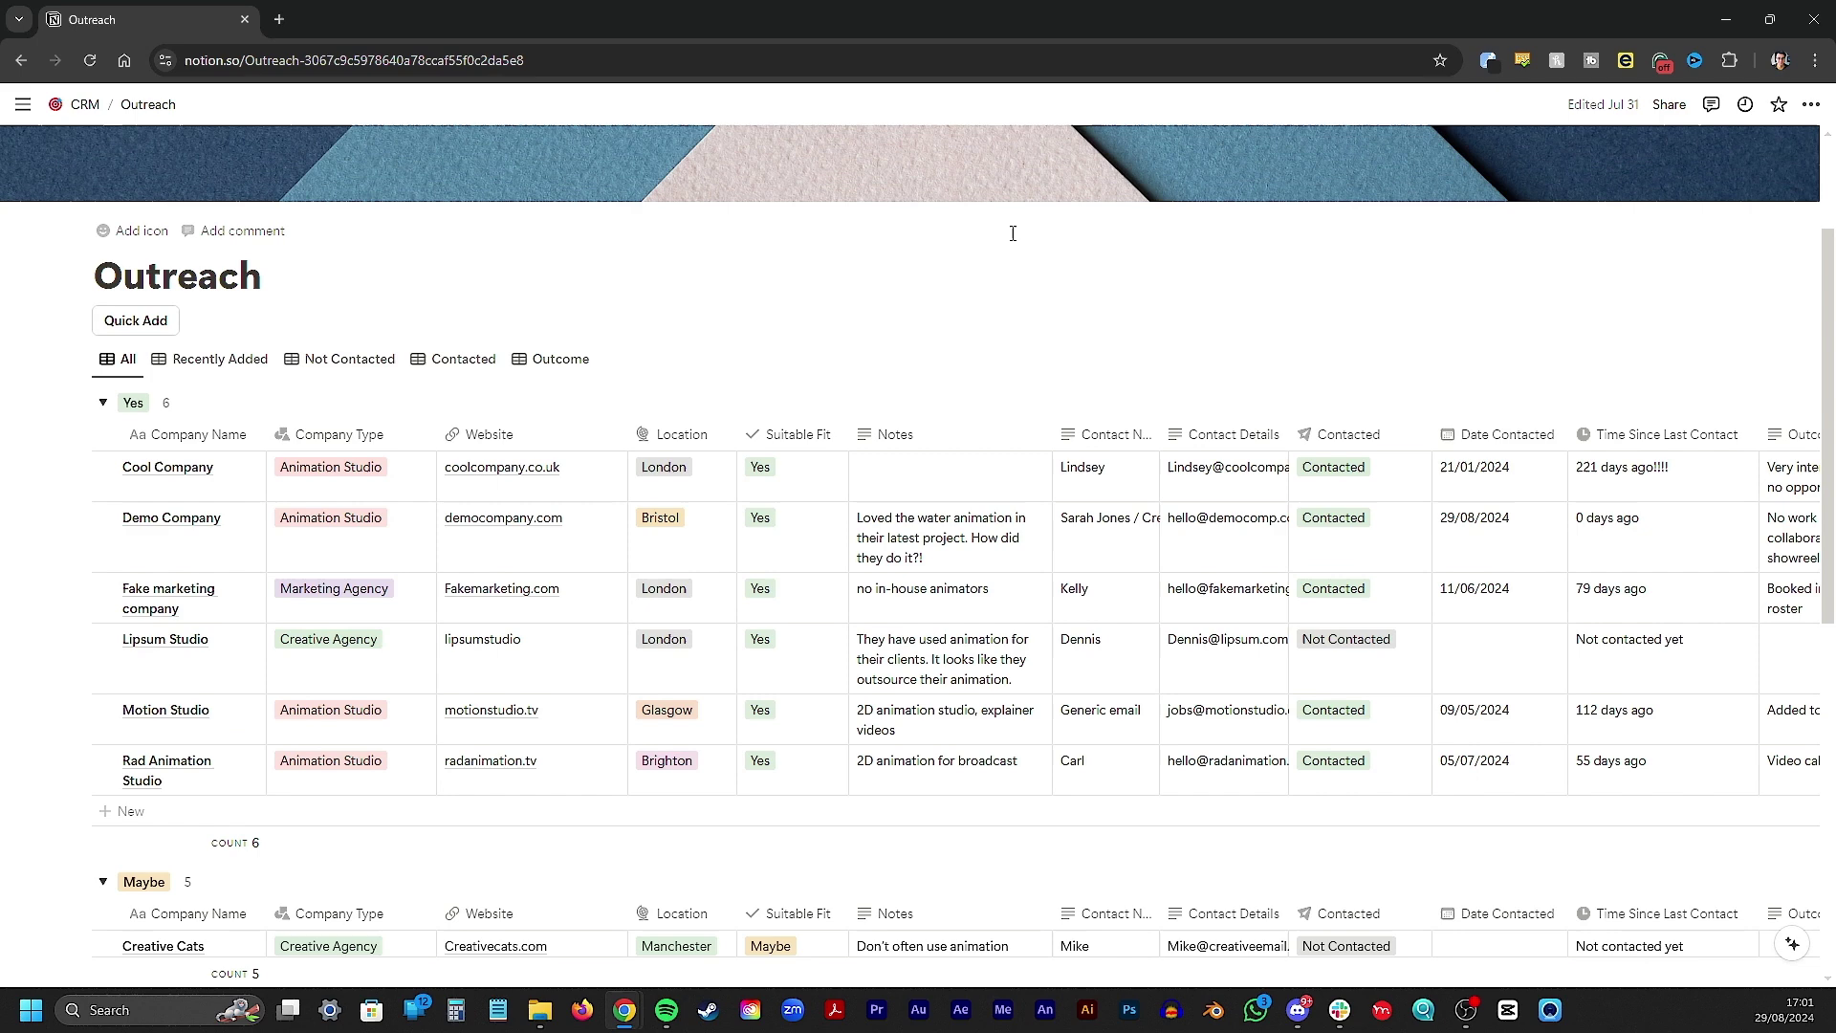
pyautogui.scroll(1, 1012, 233)
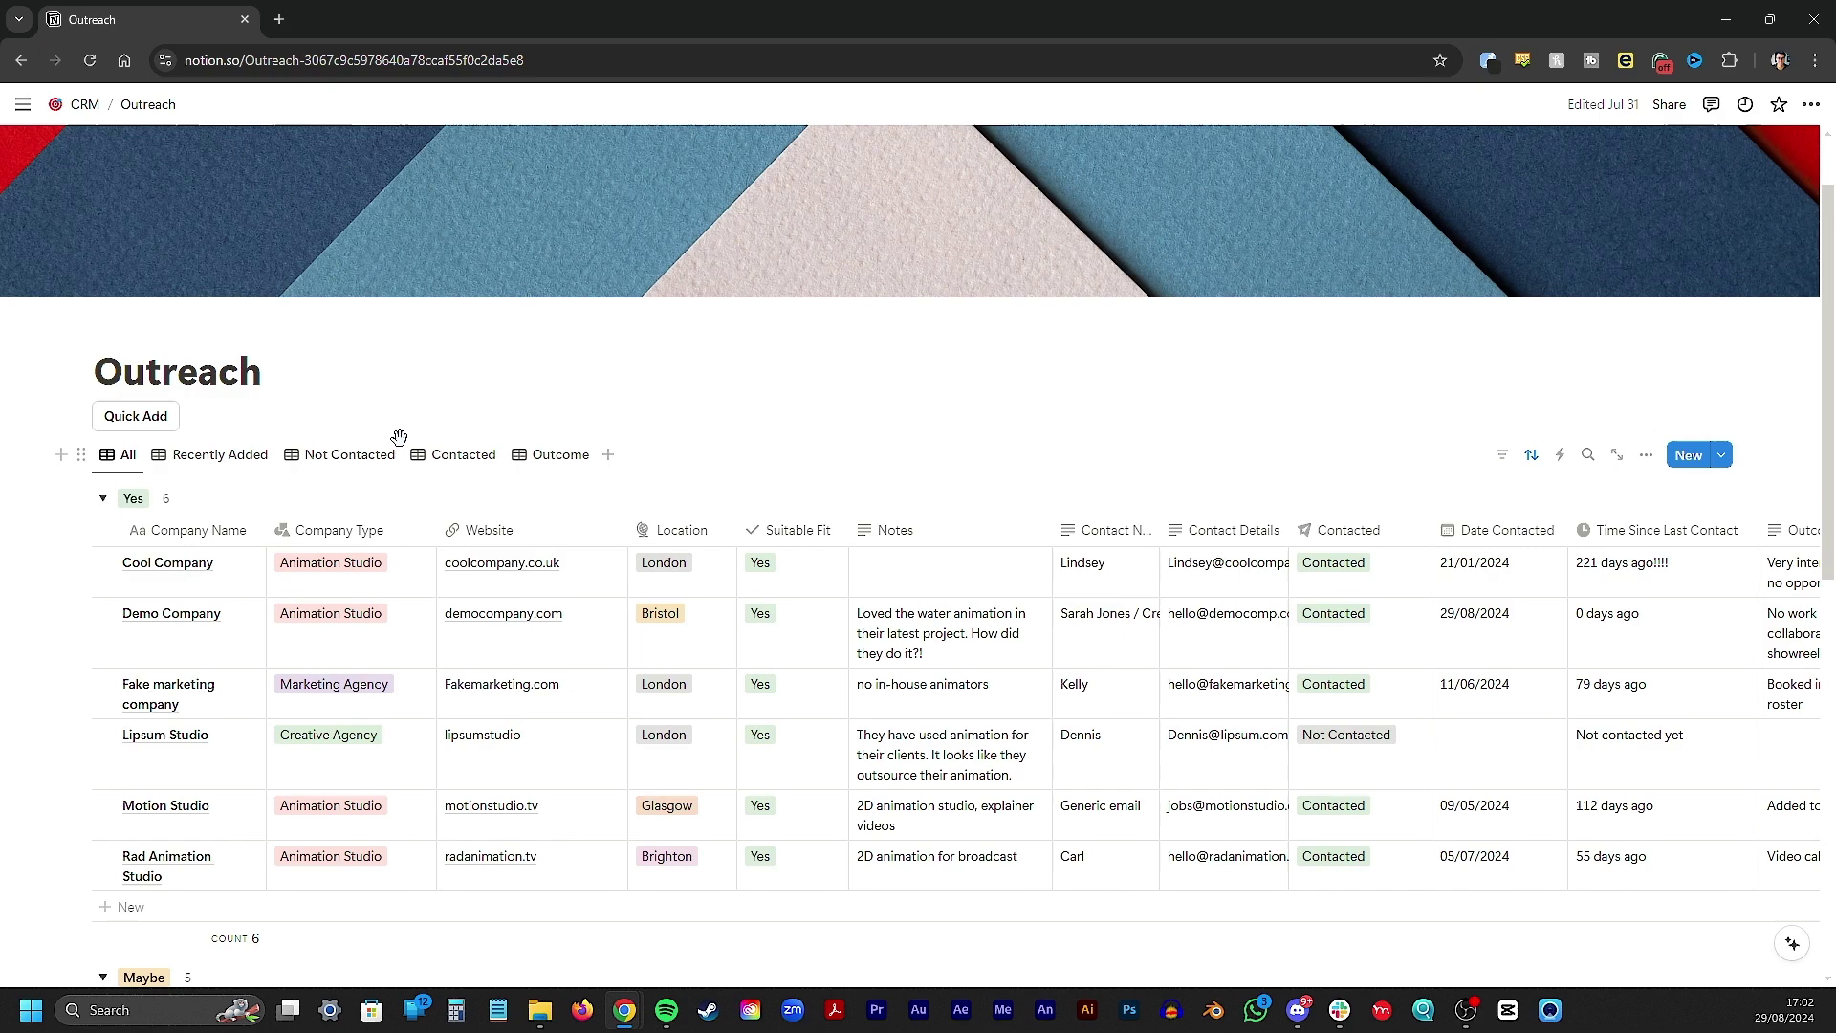
pyautogui.scroll(-5, 536, 432)
pyautogui.scroll(-3, 535, 431)
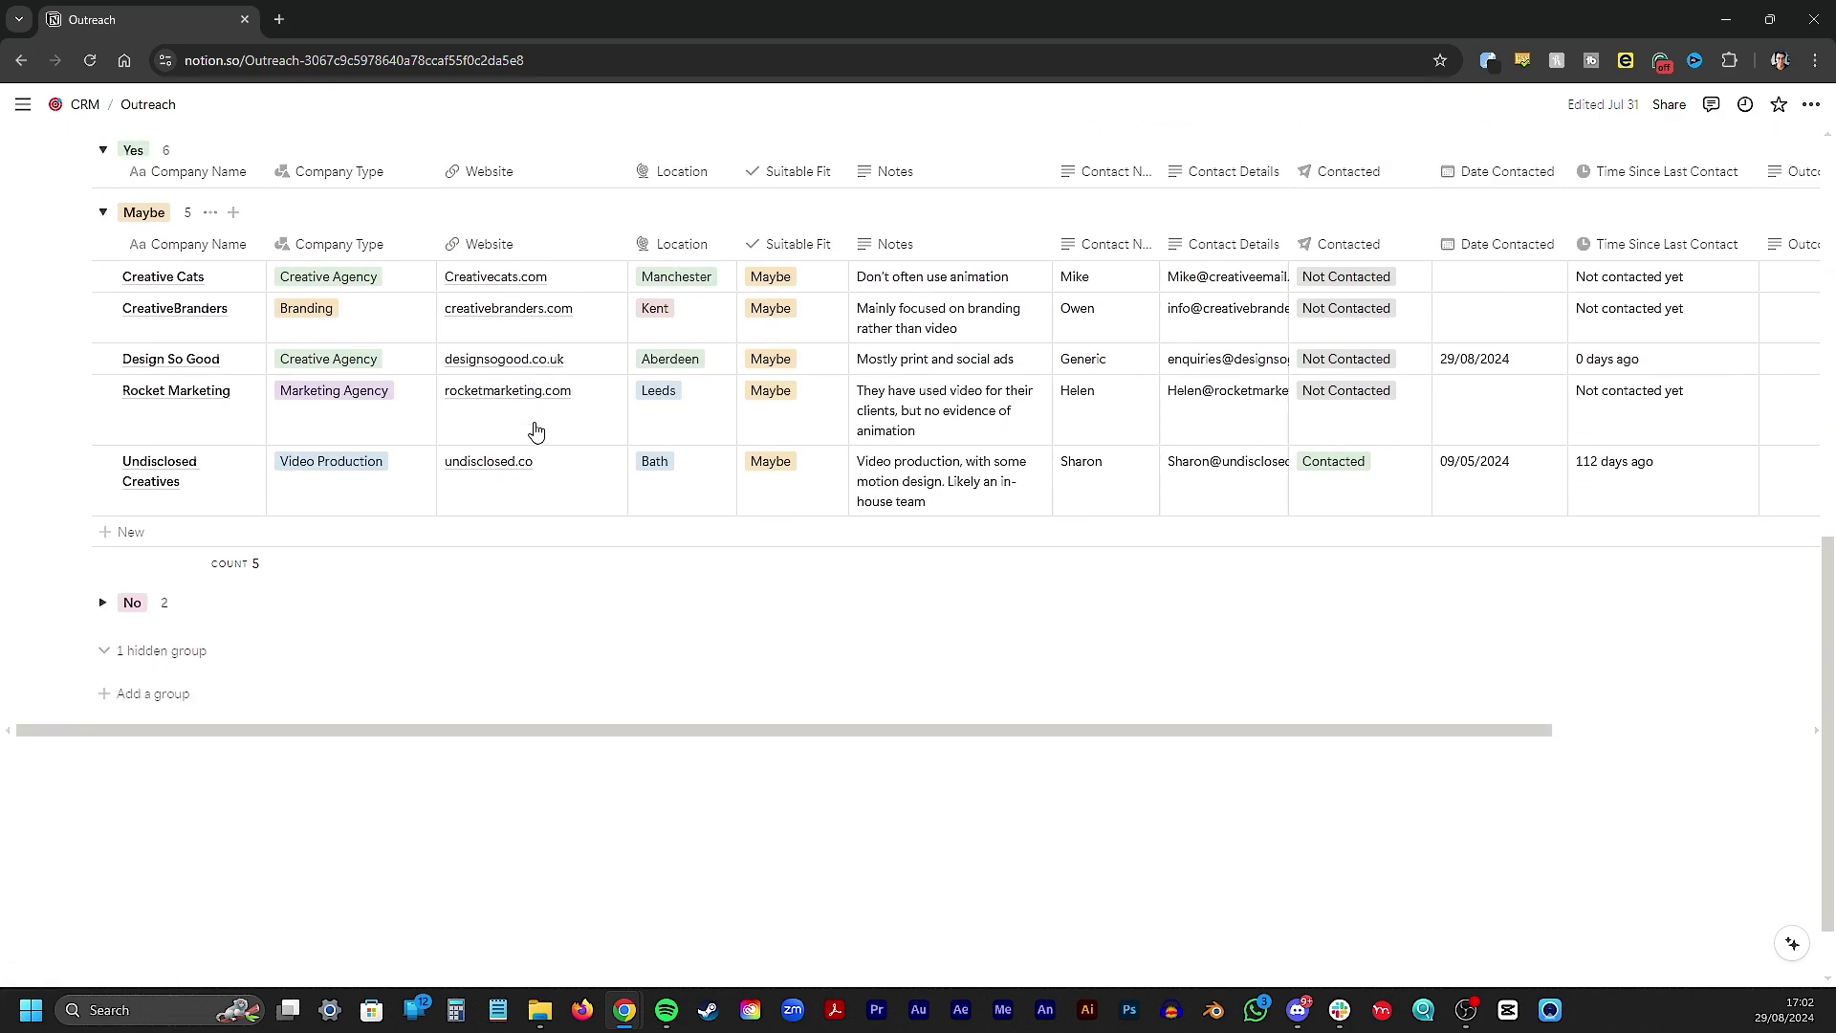
pyautogui.scroll(8, 535, 432)
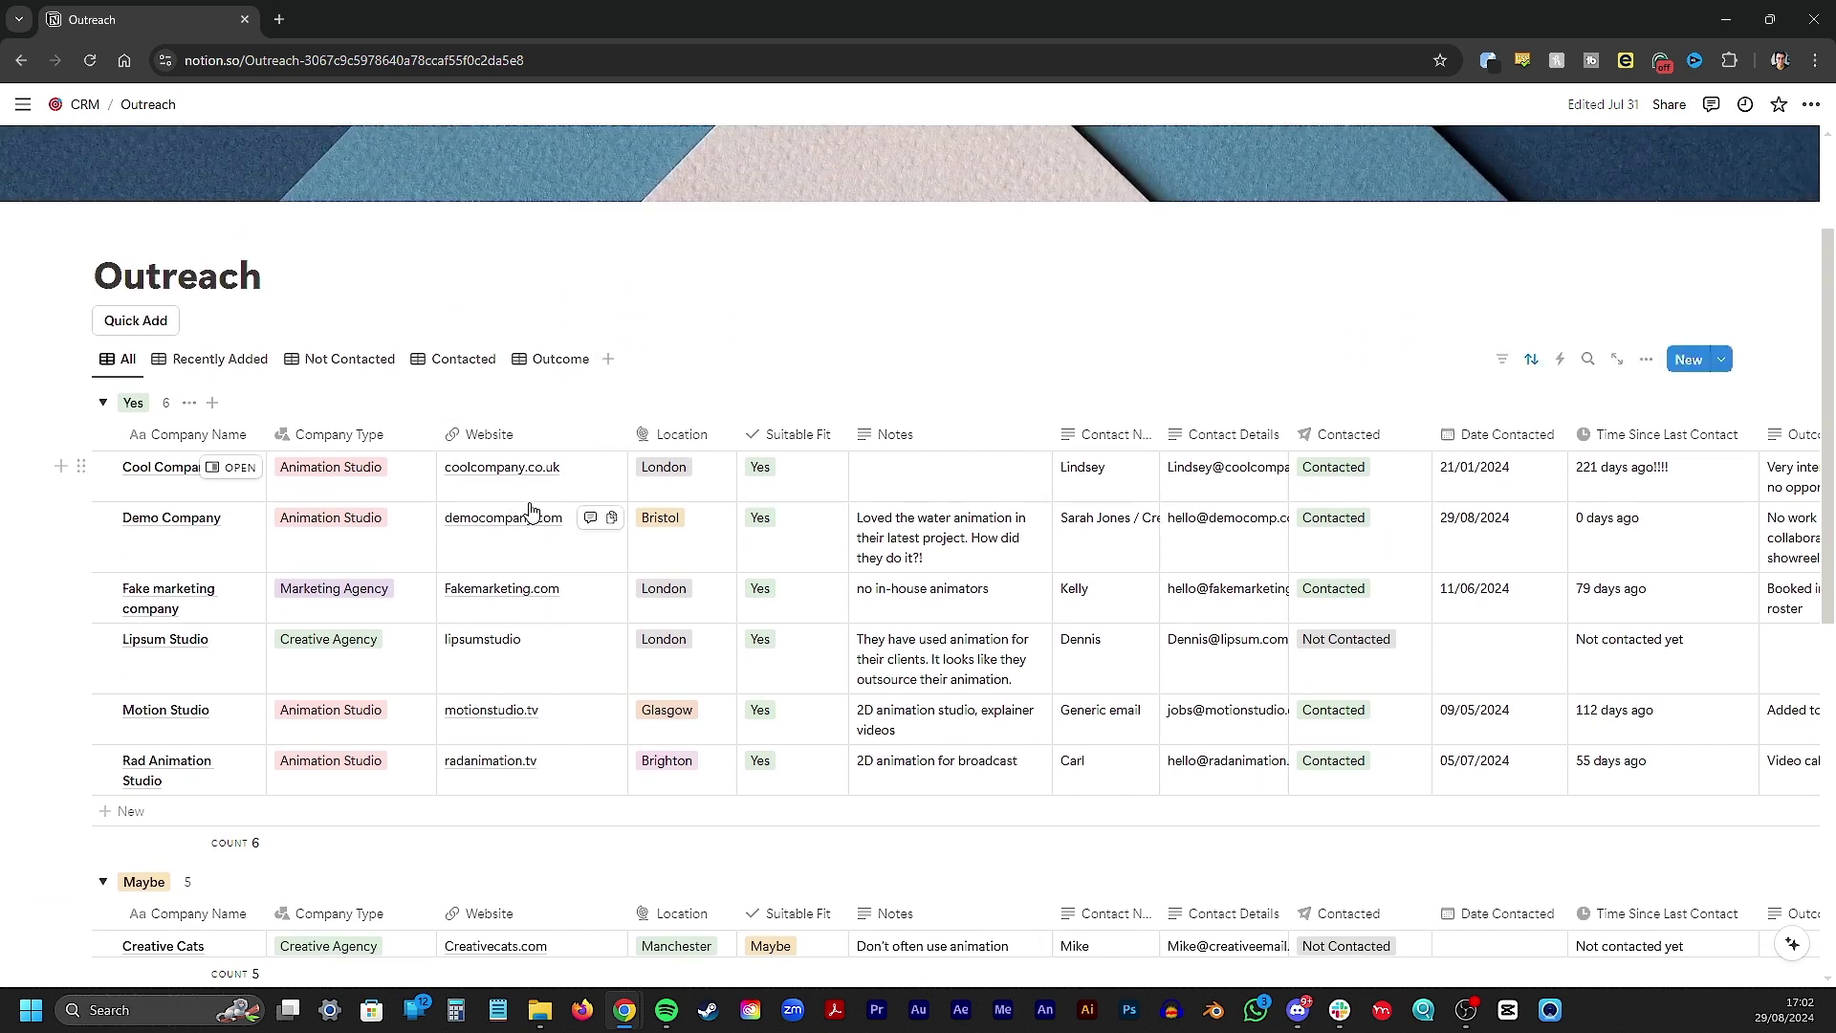
pyautogui.hscroll(3, 532, 514)
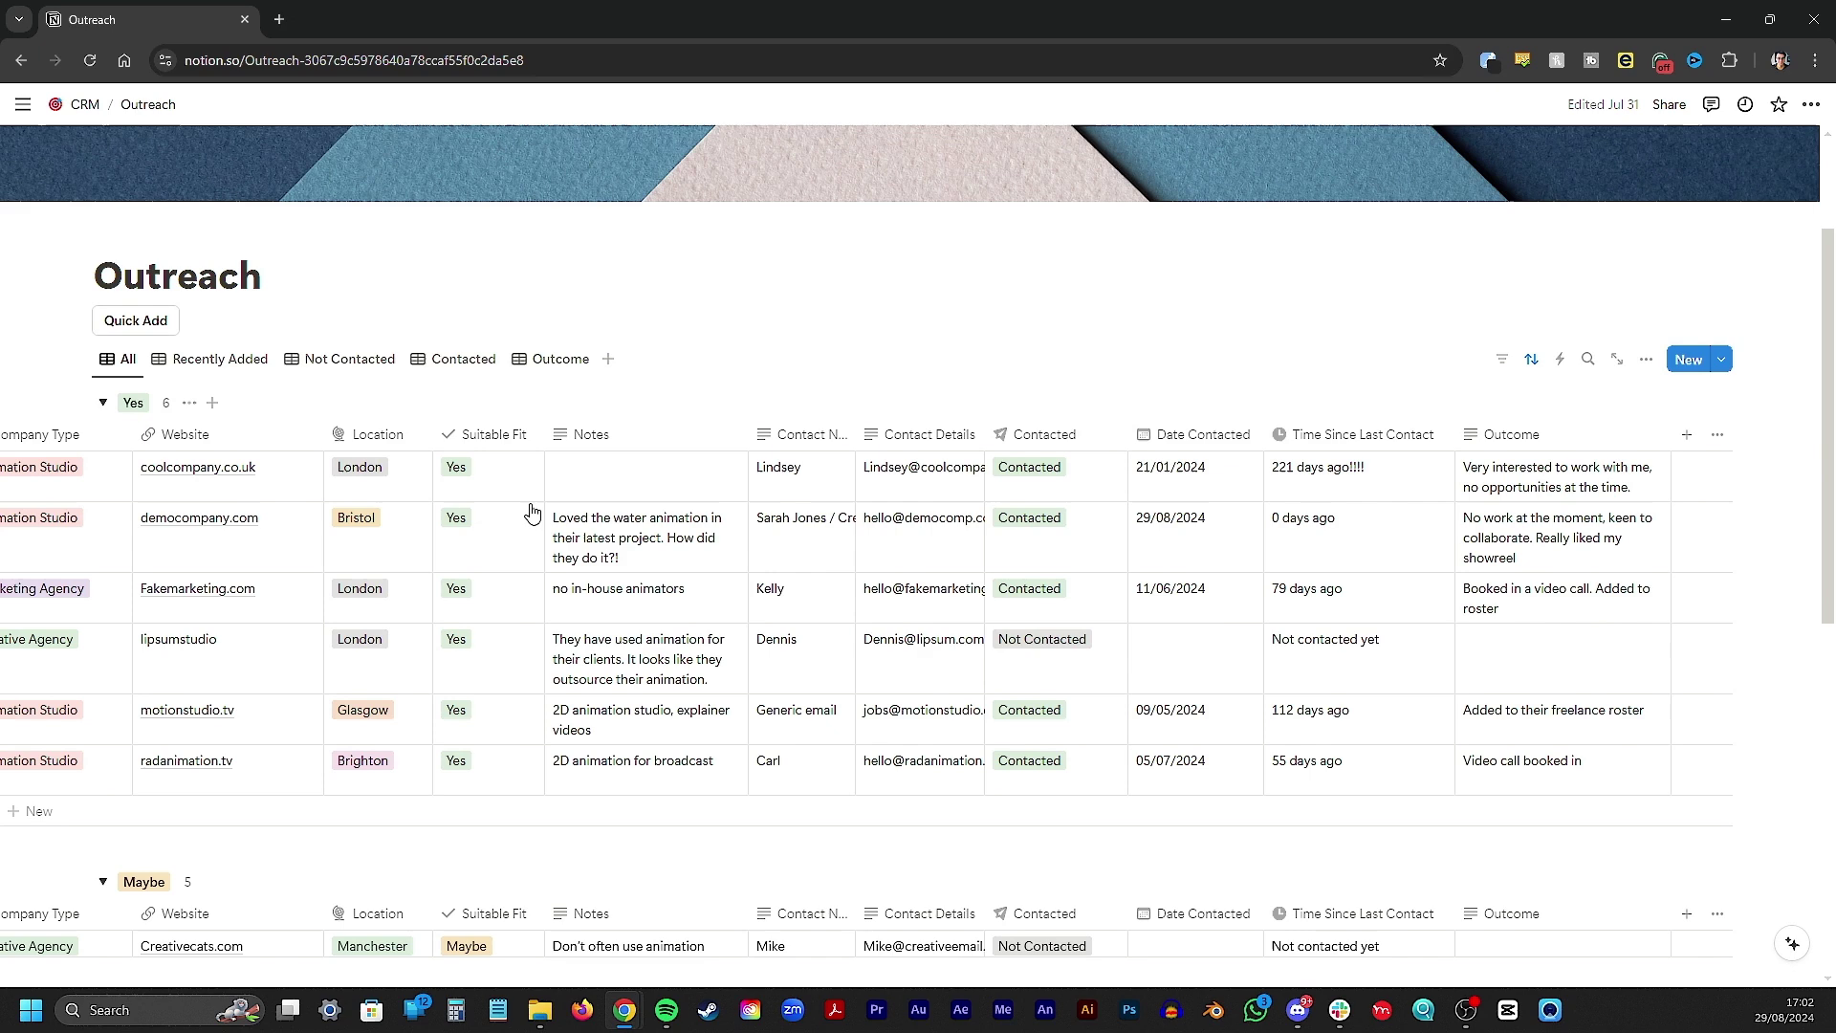
pyautogui.hscroll(-3, 533, 514)
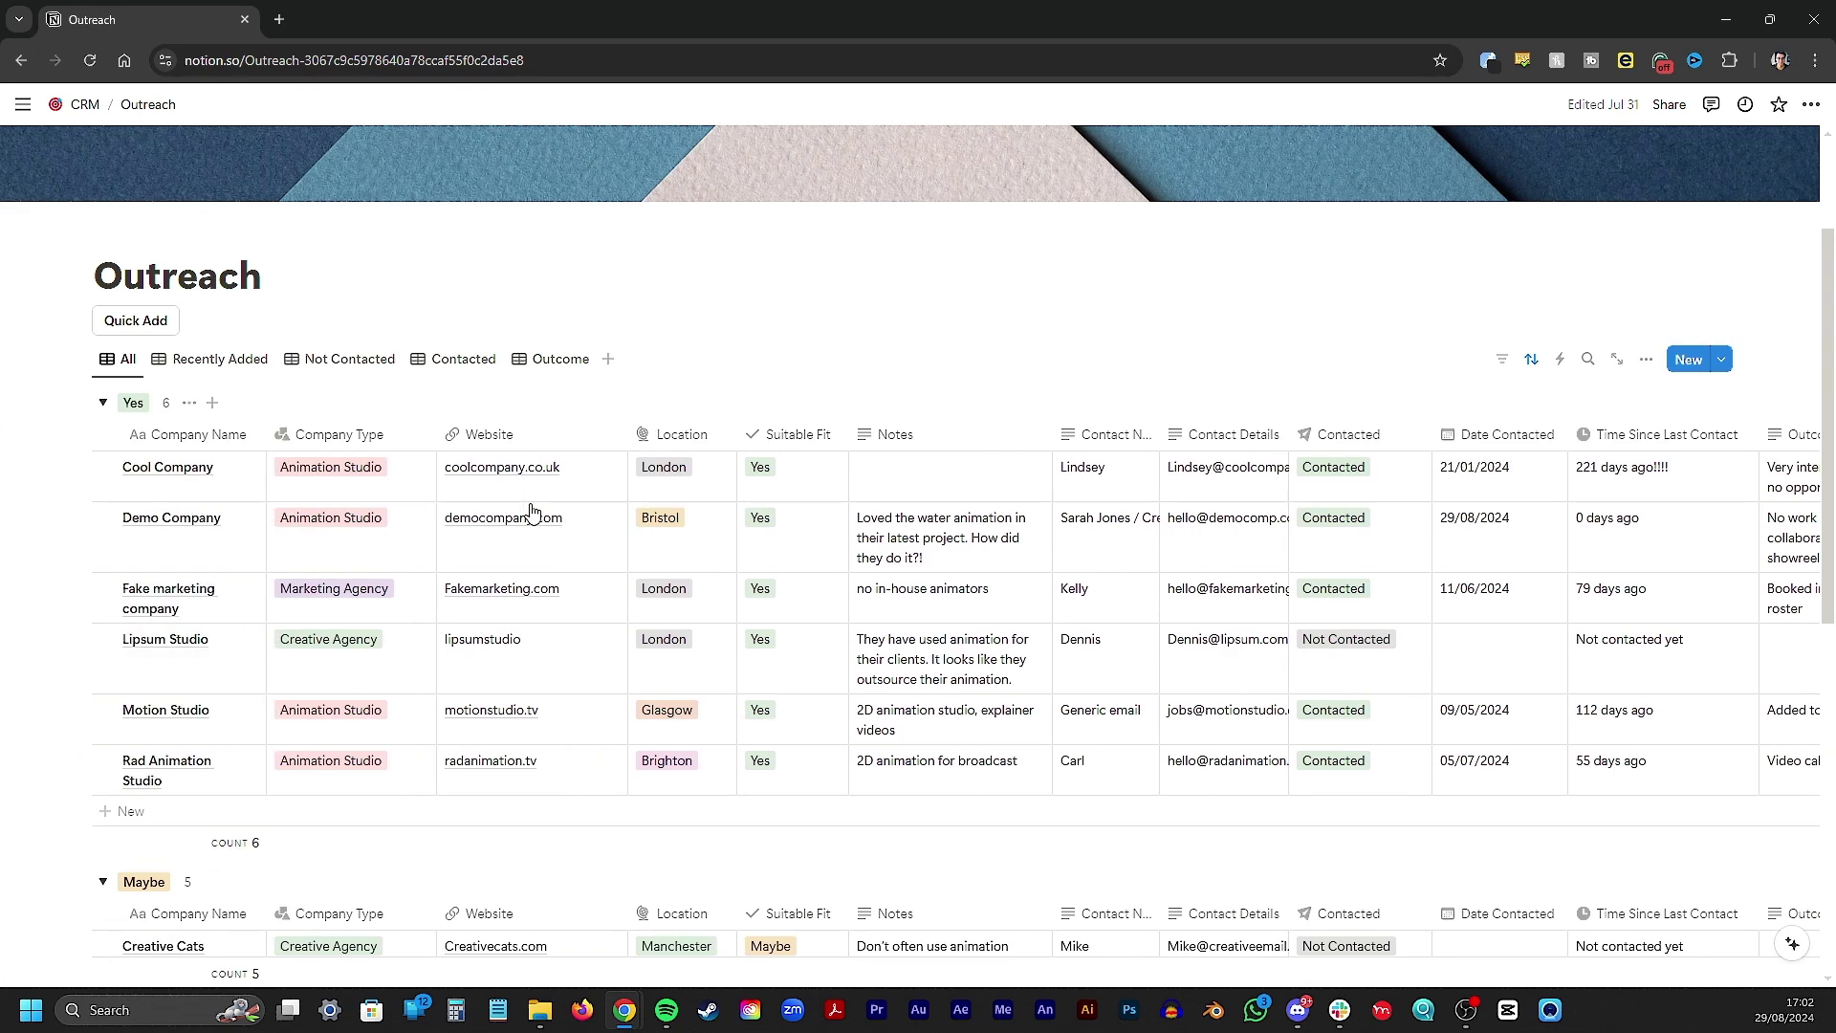
pyautogui.scroll(-3, 530, 514)
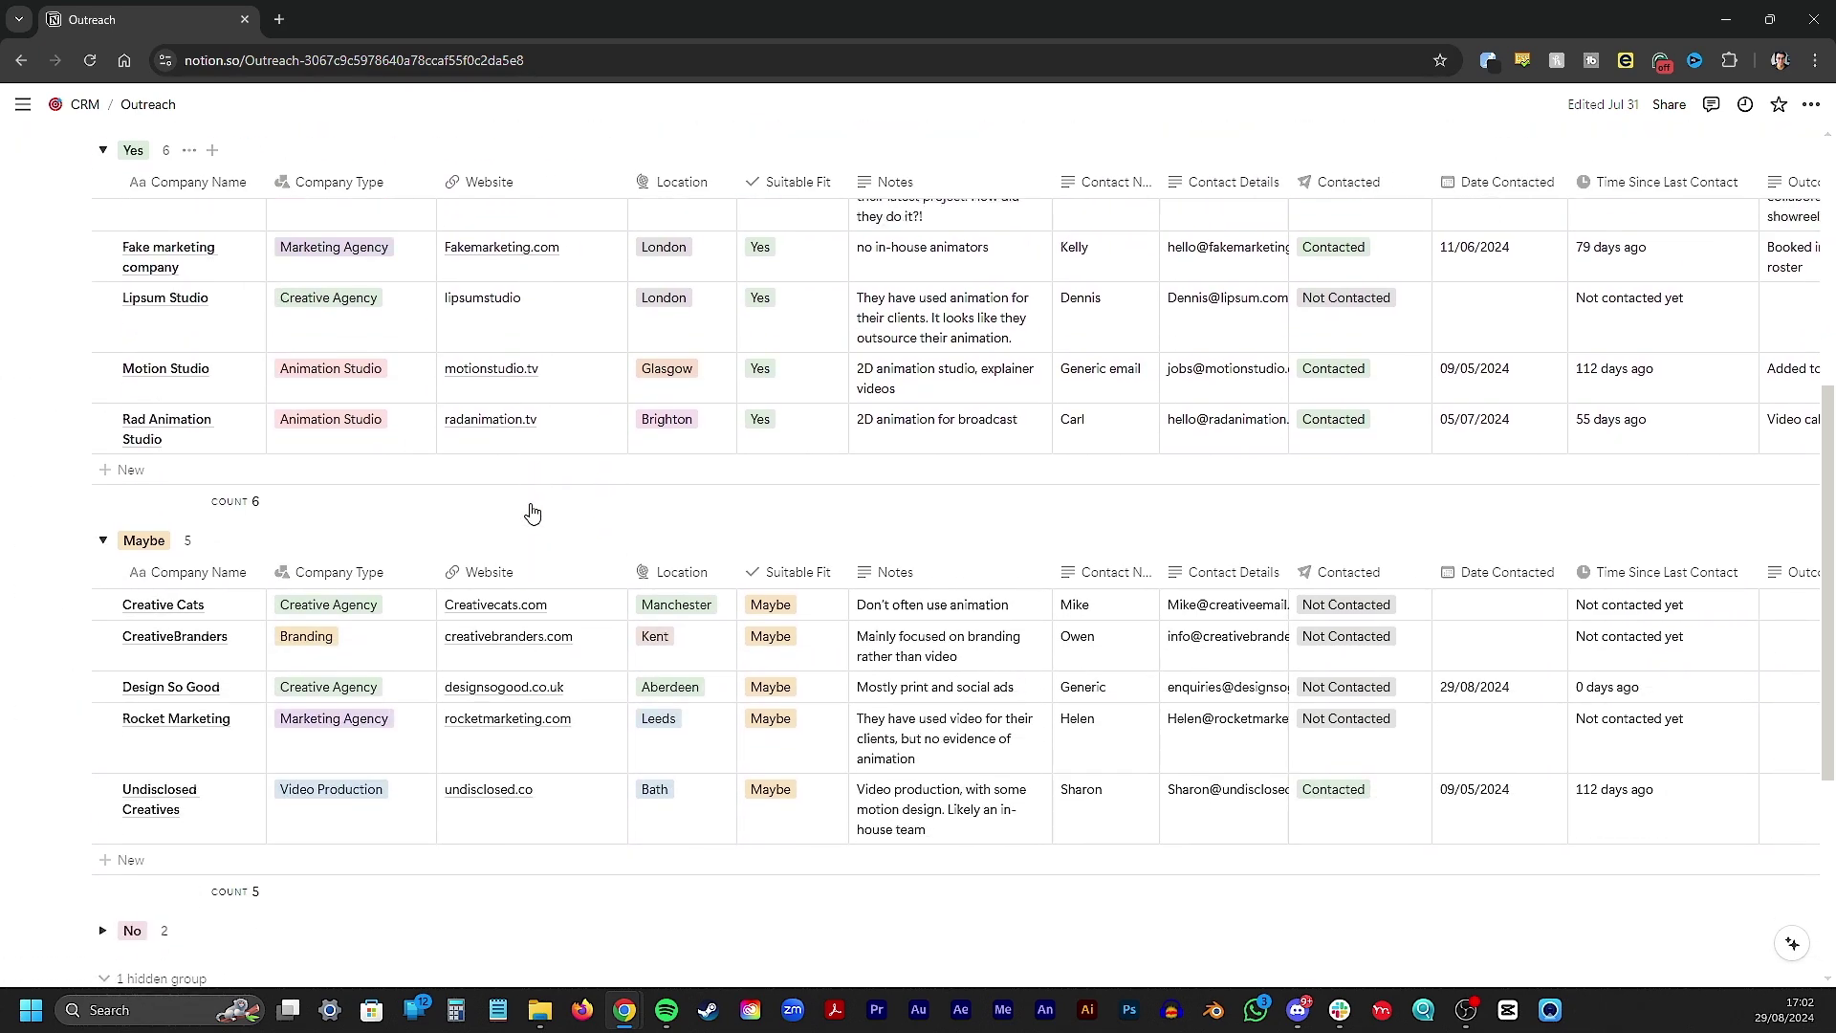
pyautogui.scroll(5, 529, 513)
pyautogui.scroll(-1, 529, 504)
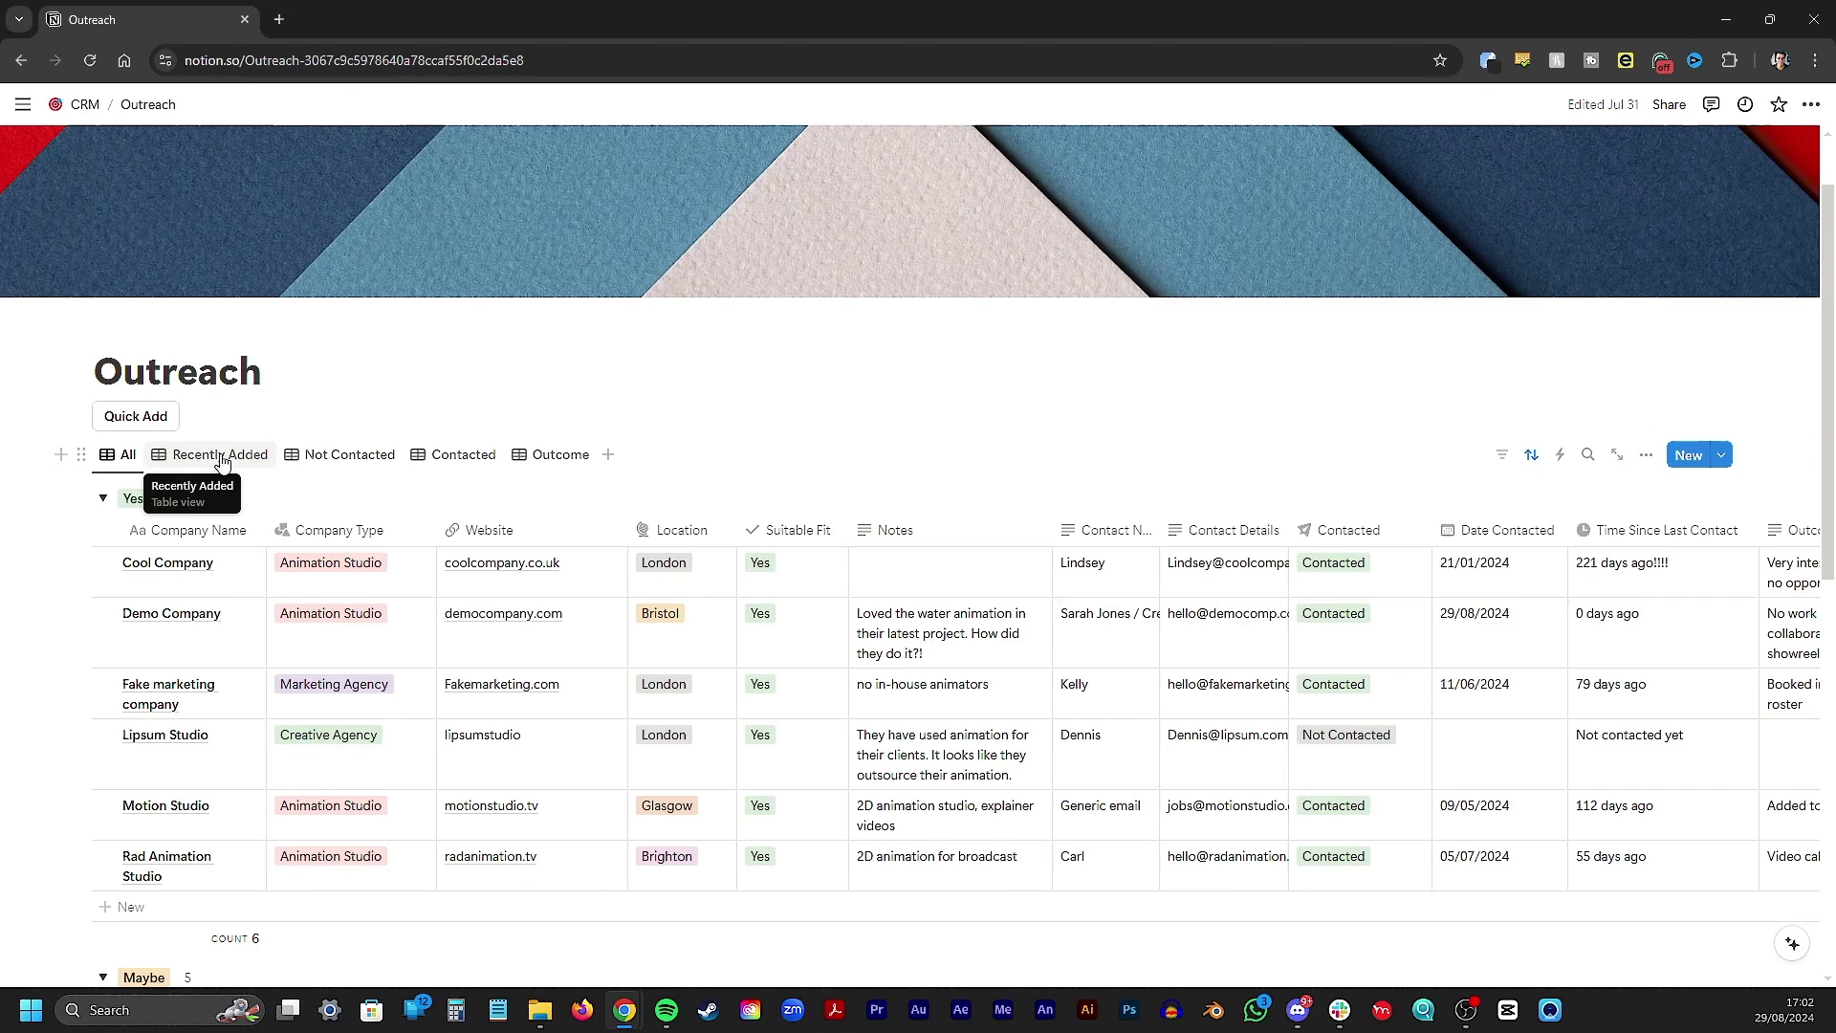
# Browse the Recently Added, Not Contacted and Contacted views, ending on the Outcome view
pyautogui.click(220, 456)
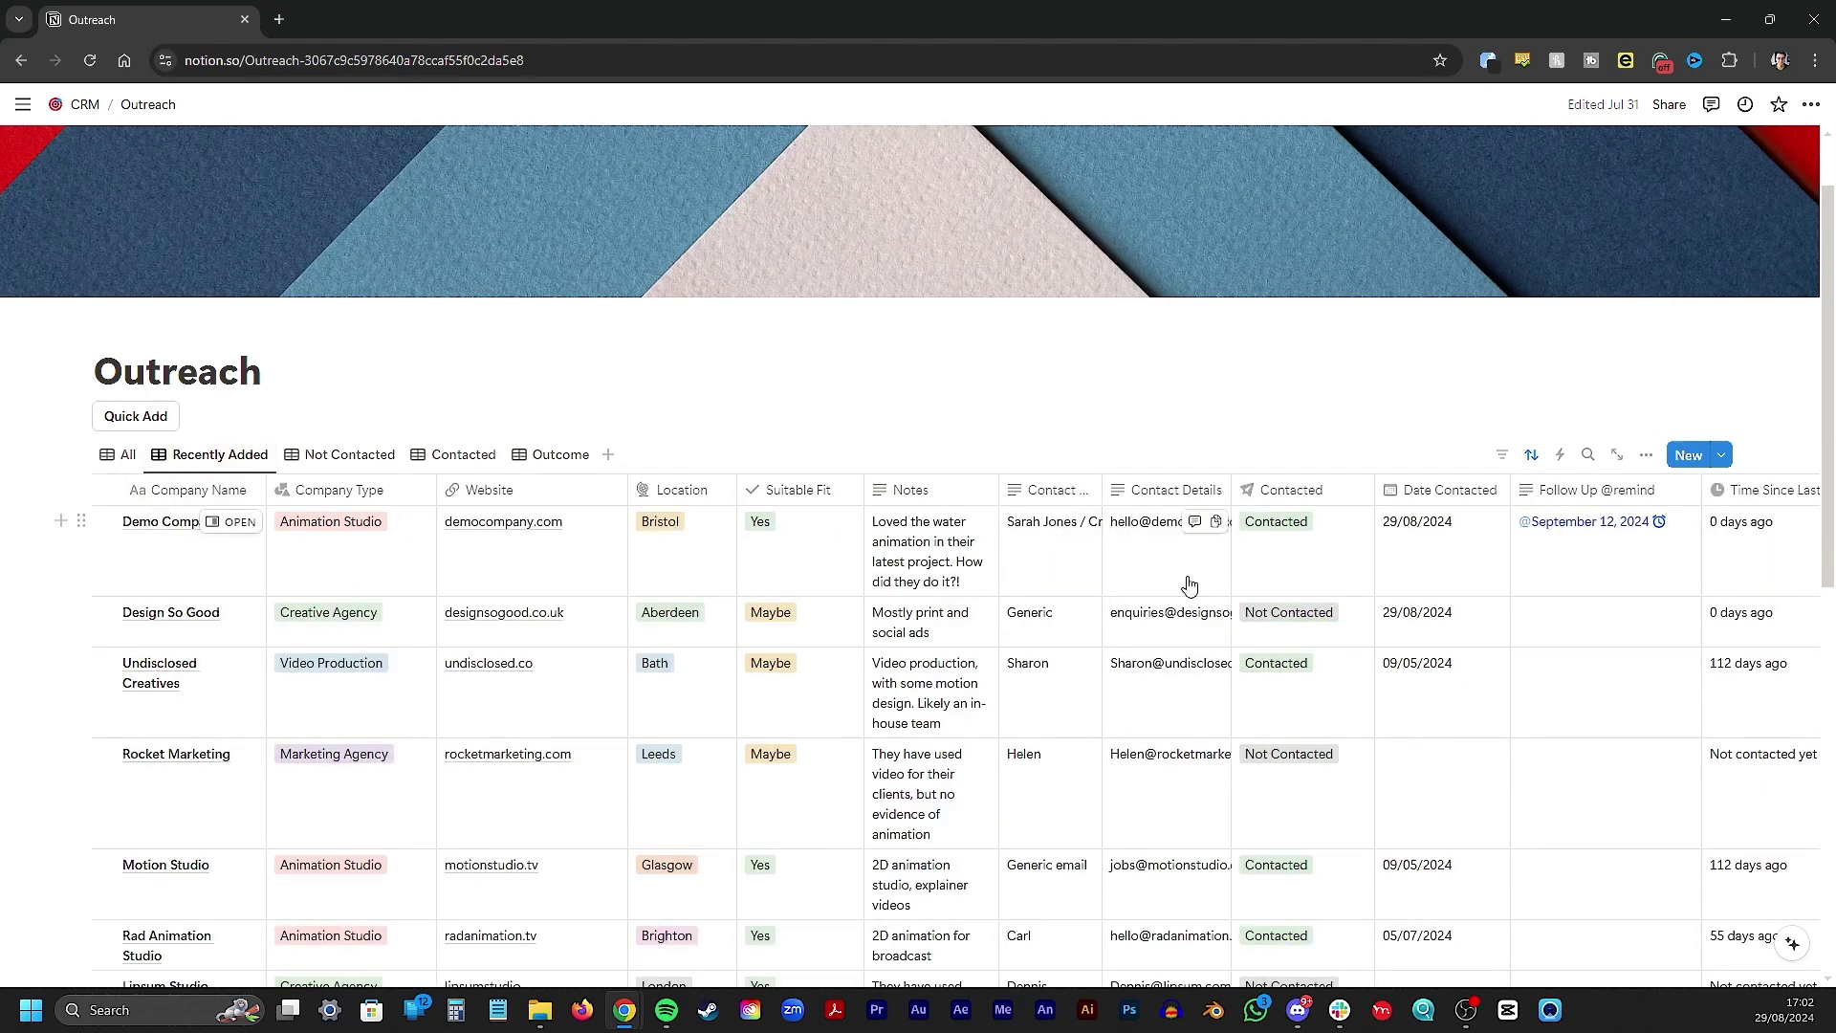
pyautogui.click(349, 457)
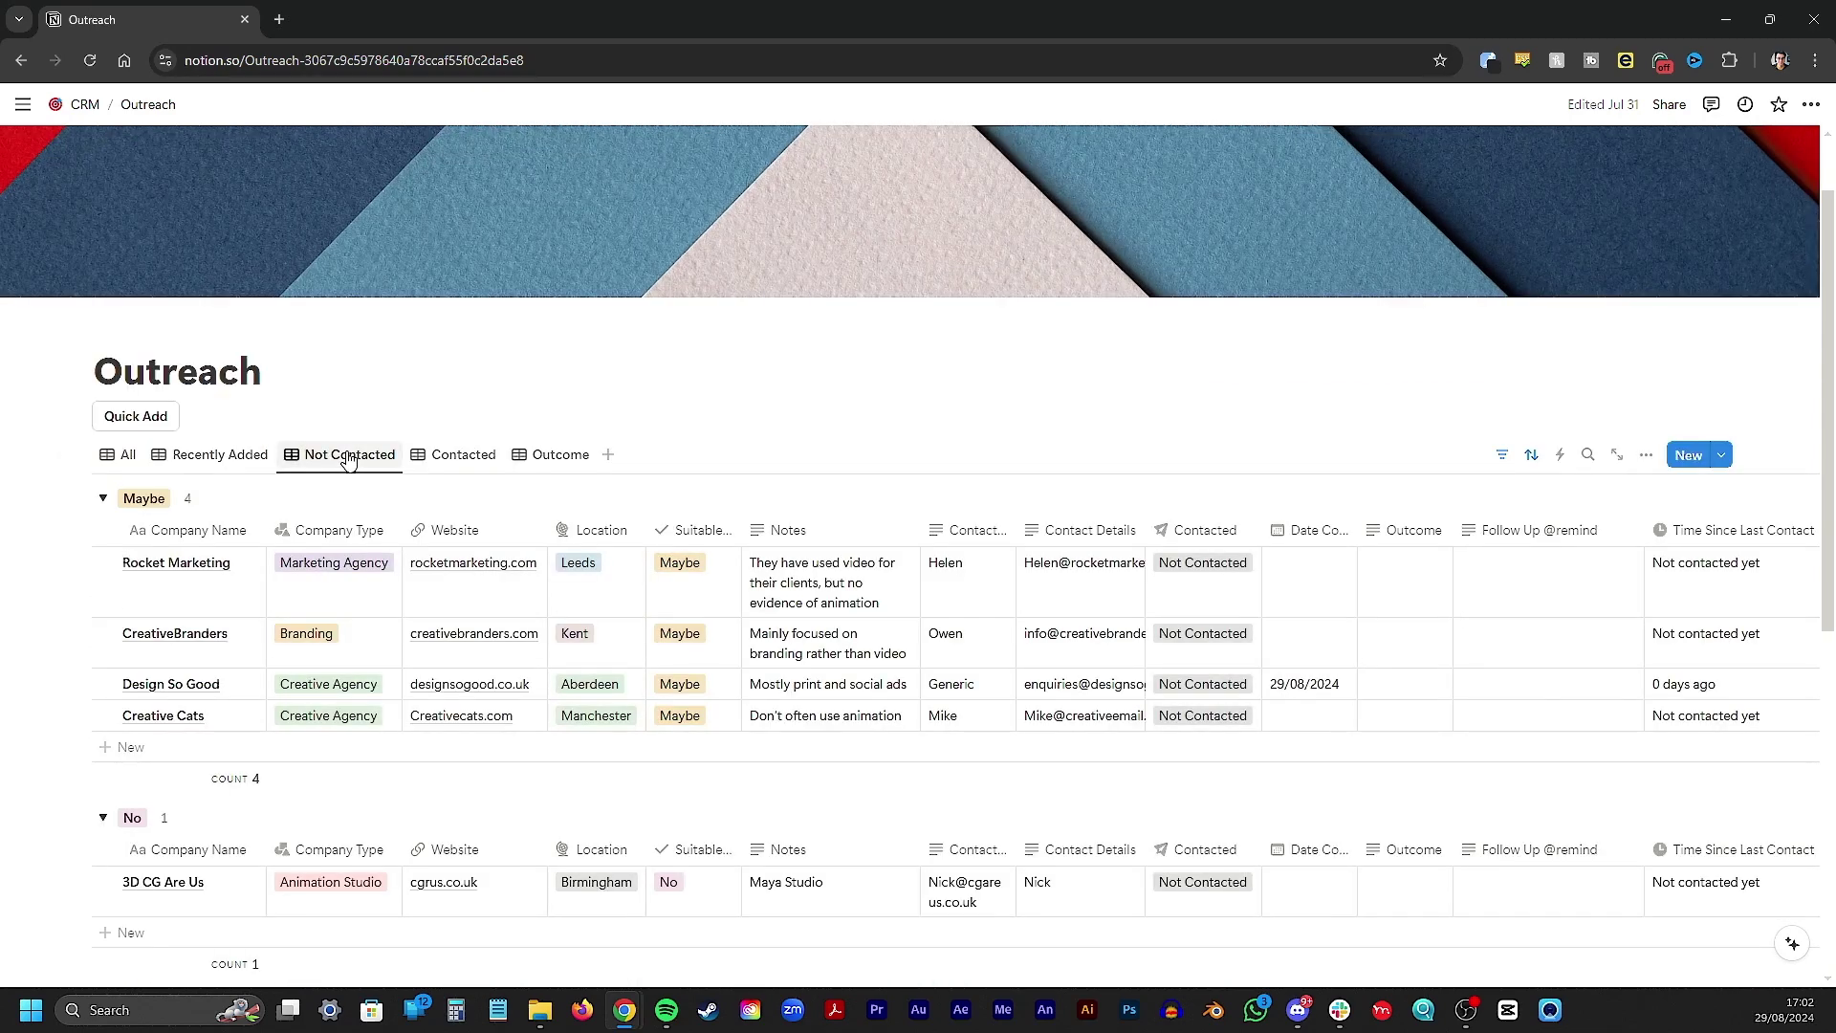
pyautogui.scroll(-5, 360, 479)
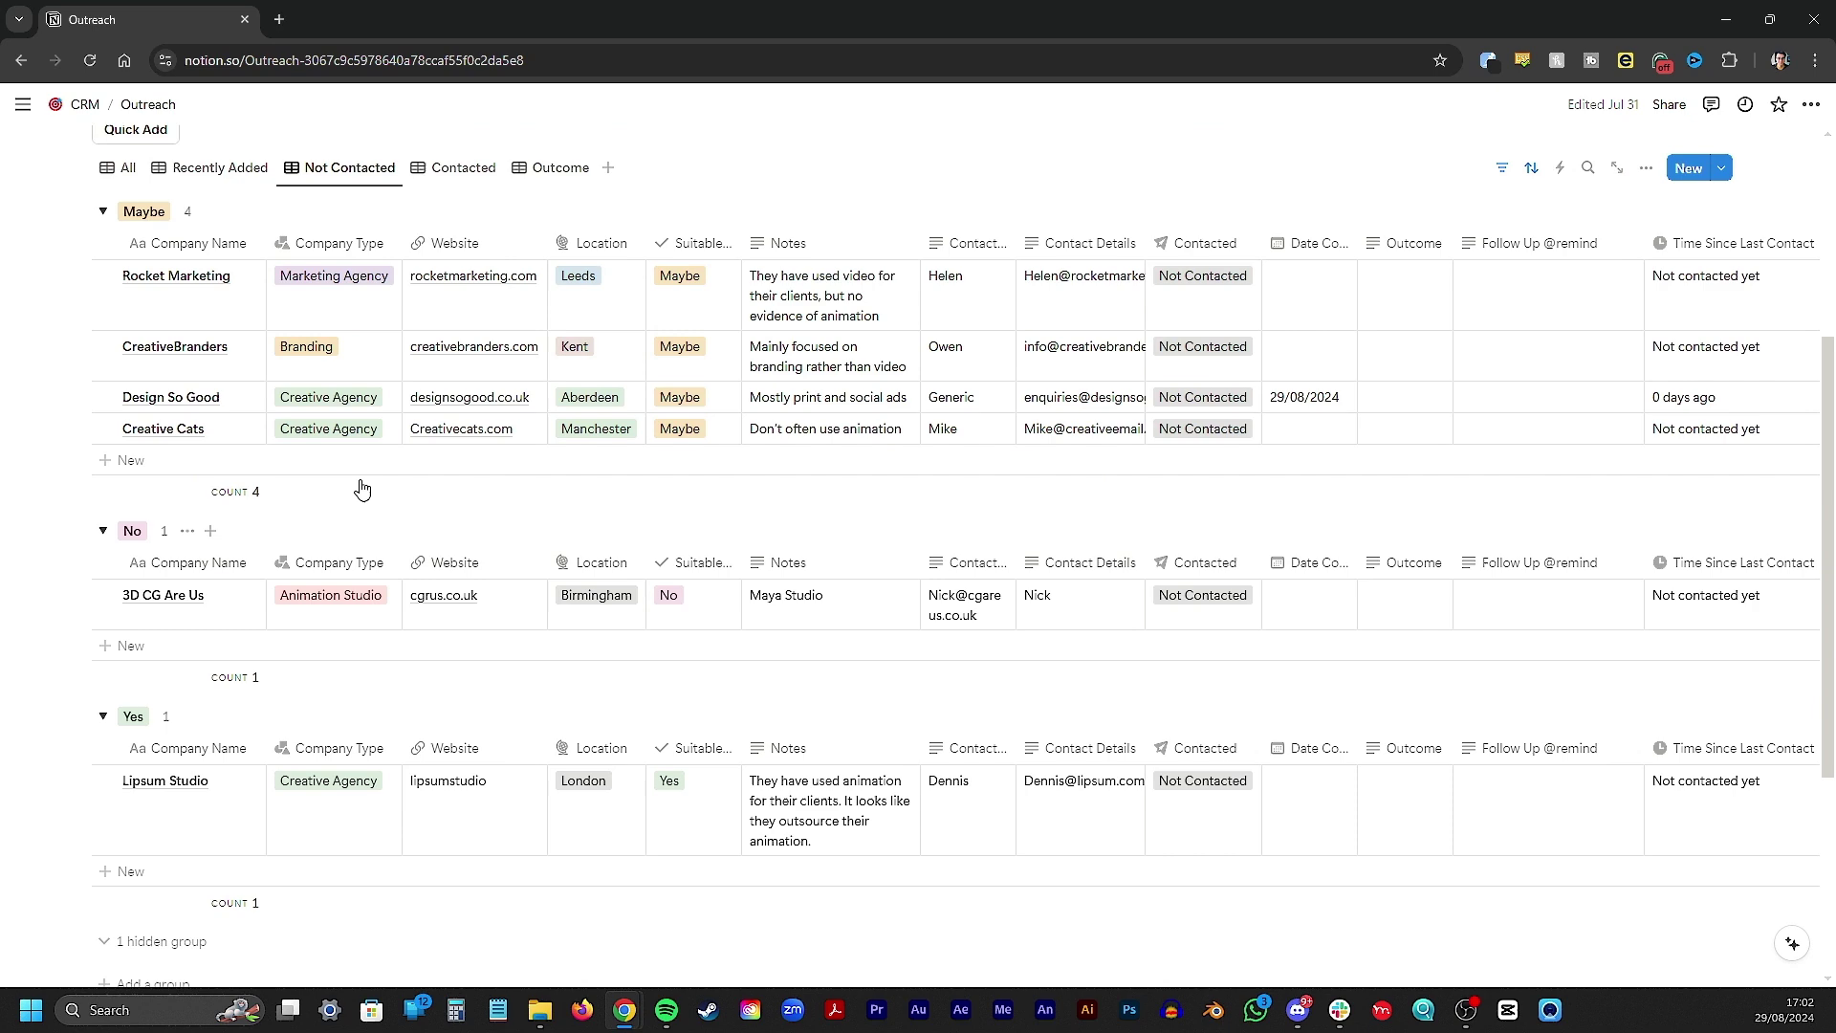
pyautogui.scroll(4, 361, 488)
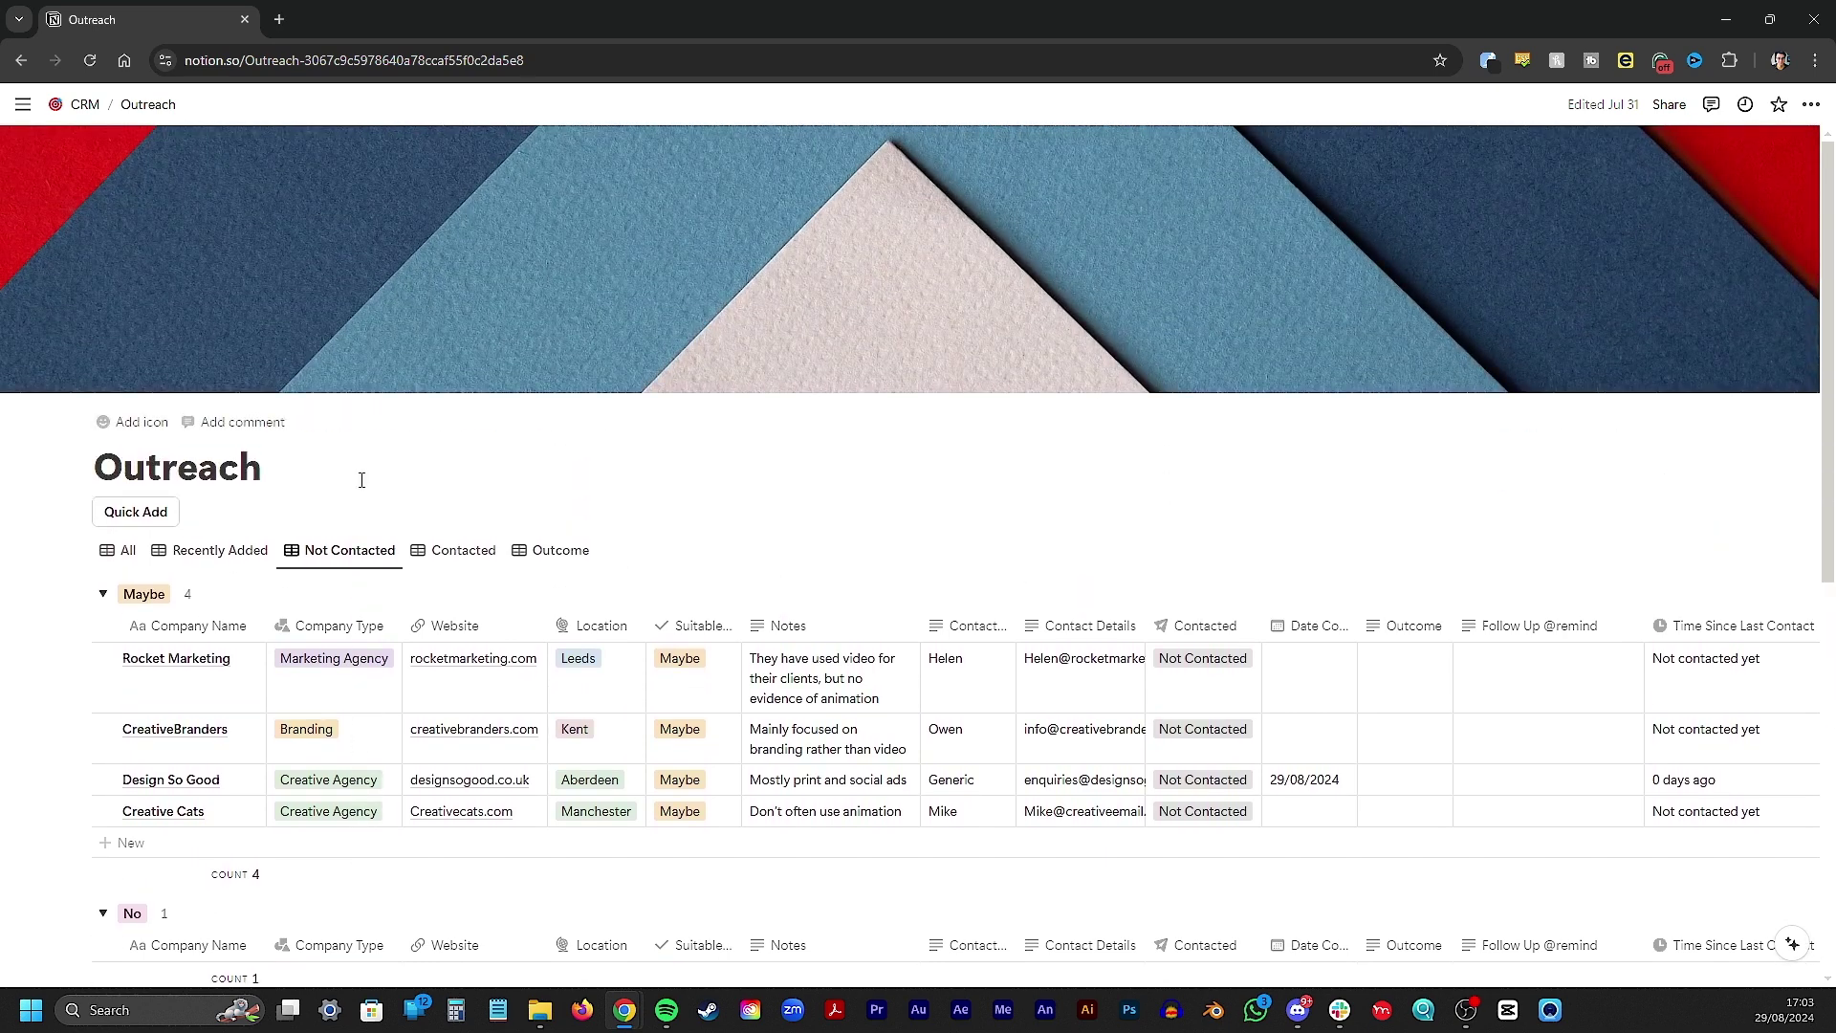
pyautogui.click(439, 553)
pyautogui.scroll(-1, 502, 626)
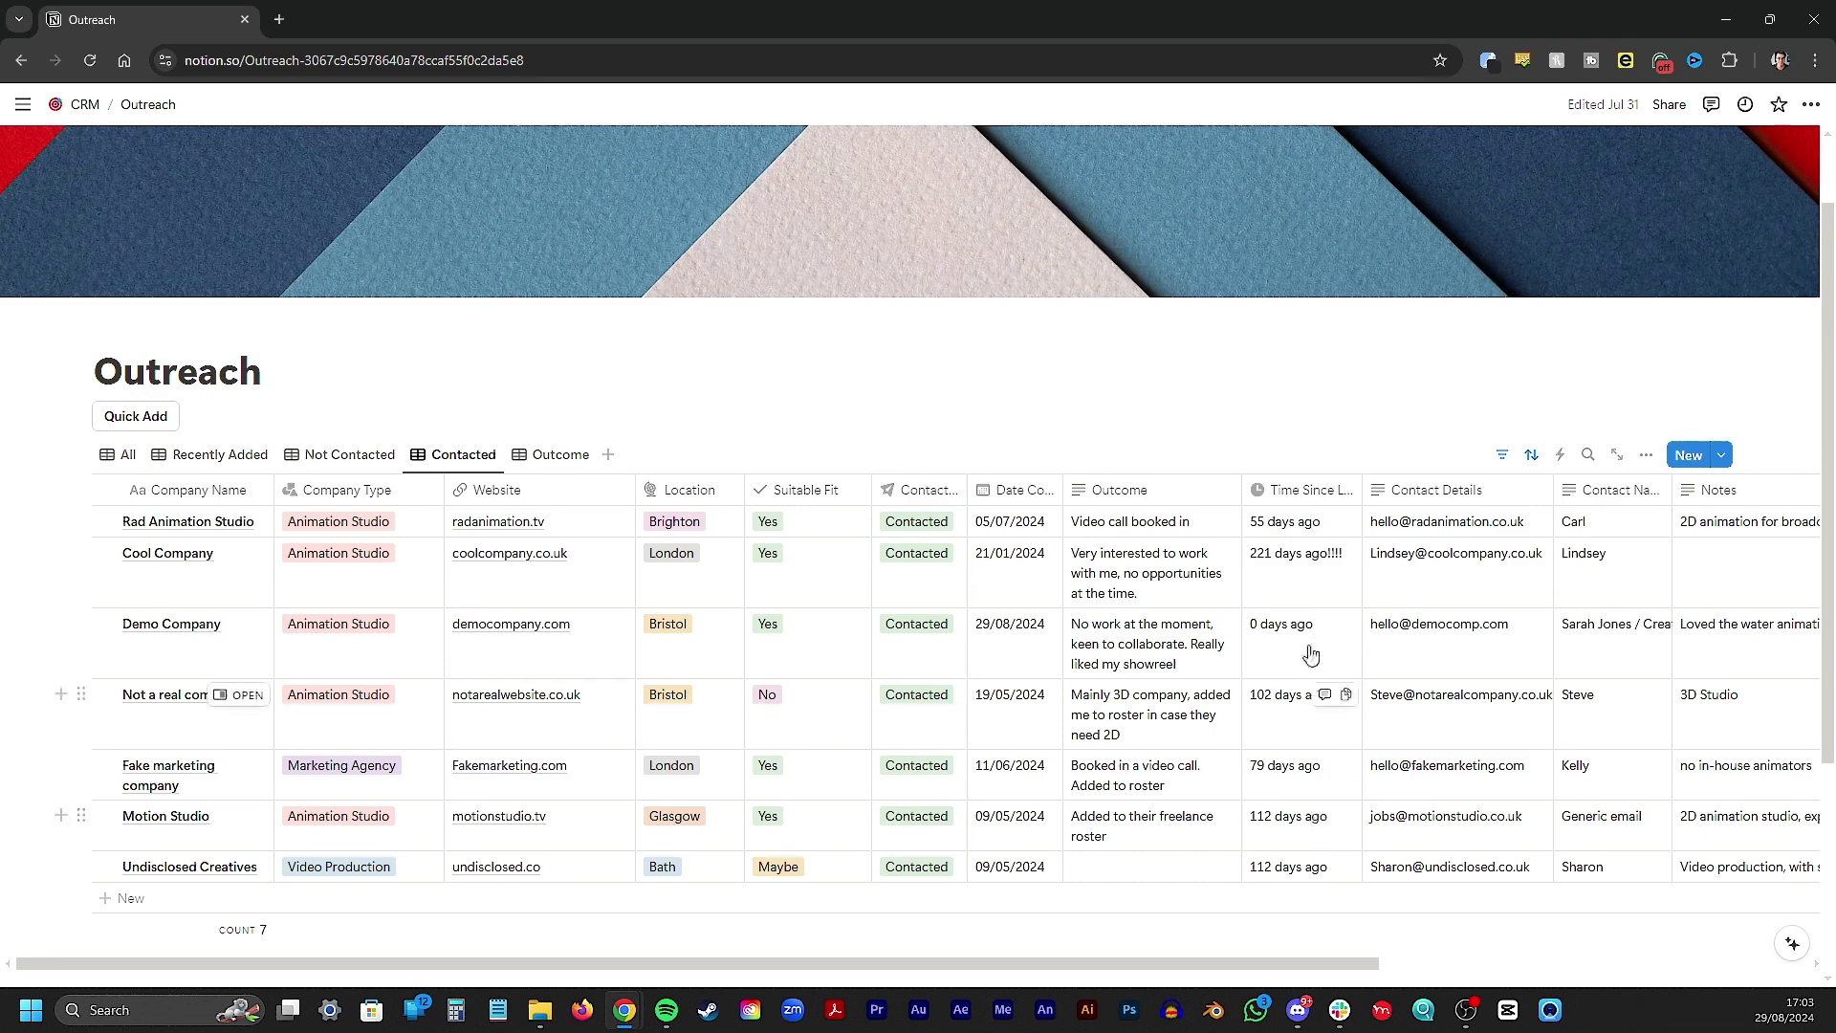
pyautogui.click(535, 465)
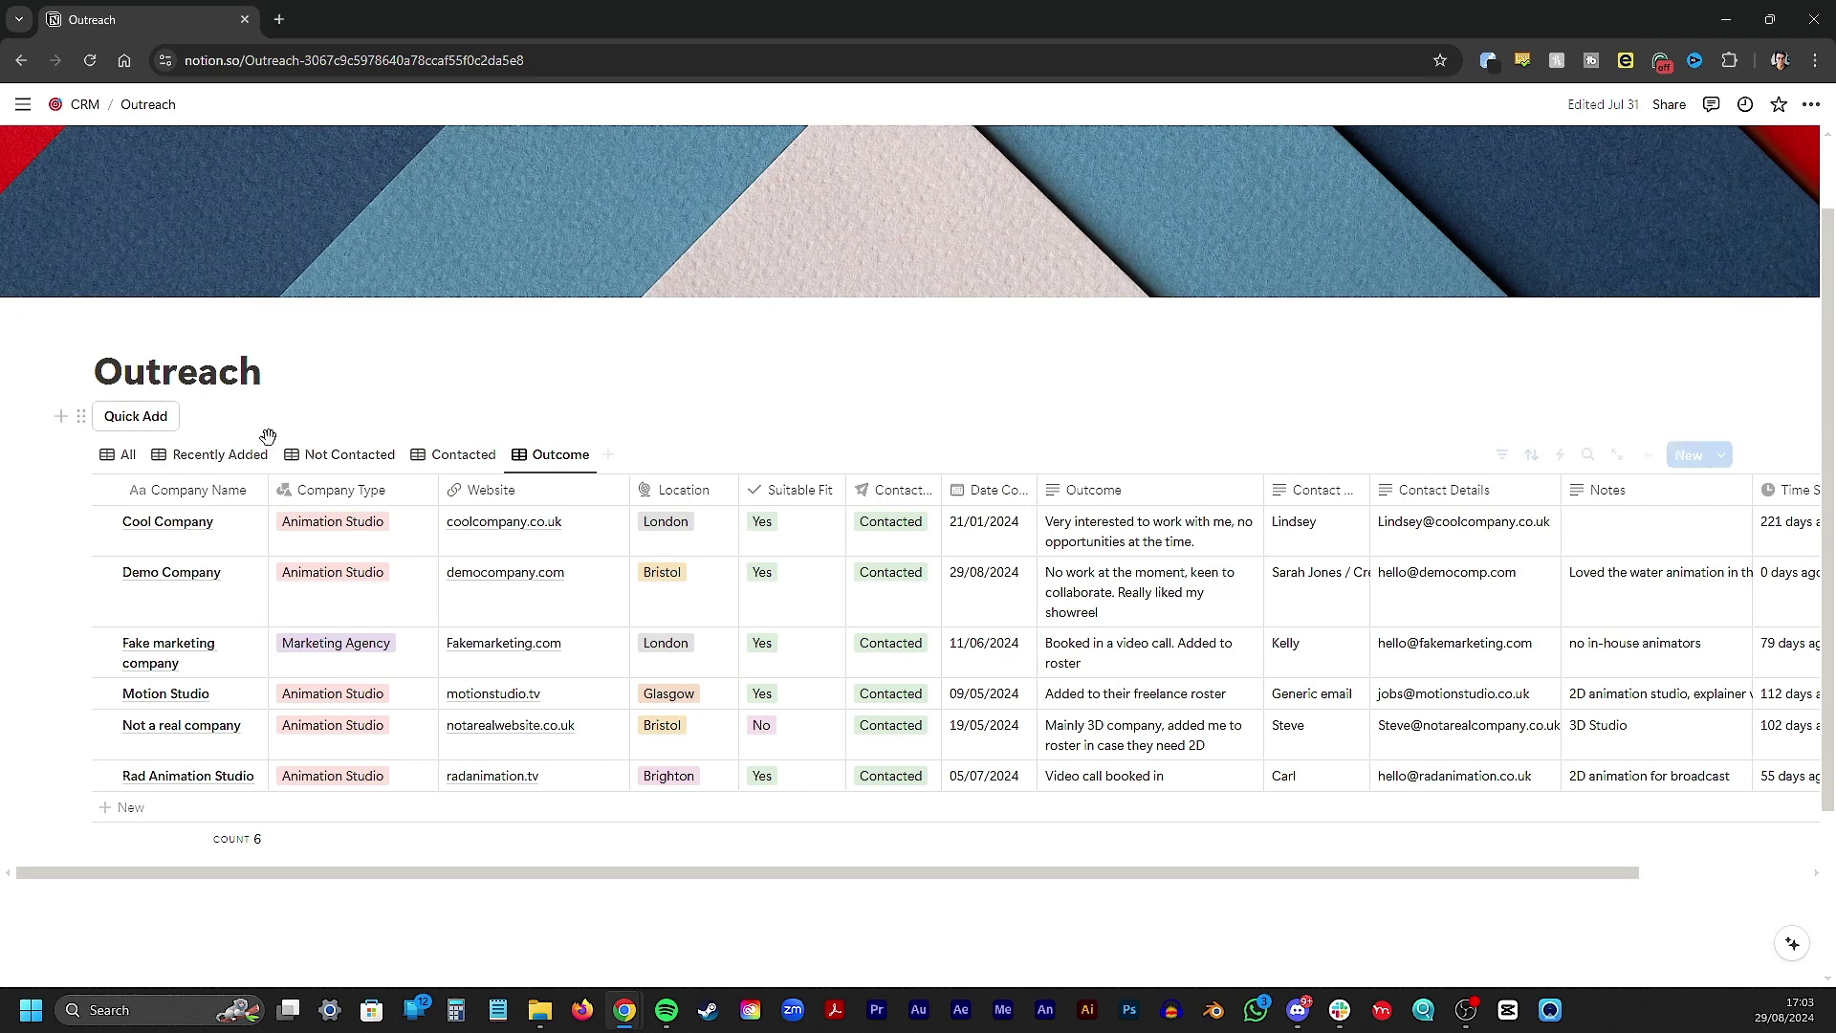
# Switch to the All view and scroll the Yes and Maybe groups across to the Outcome column
pyautogui.click(123, 454)
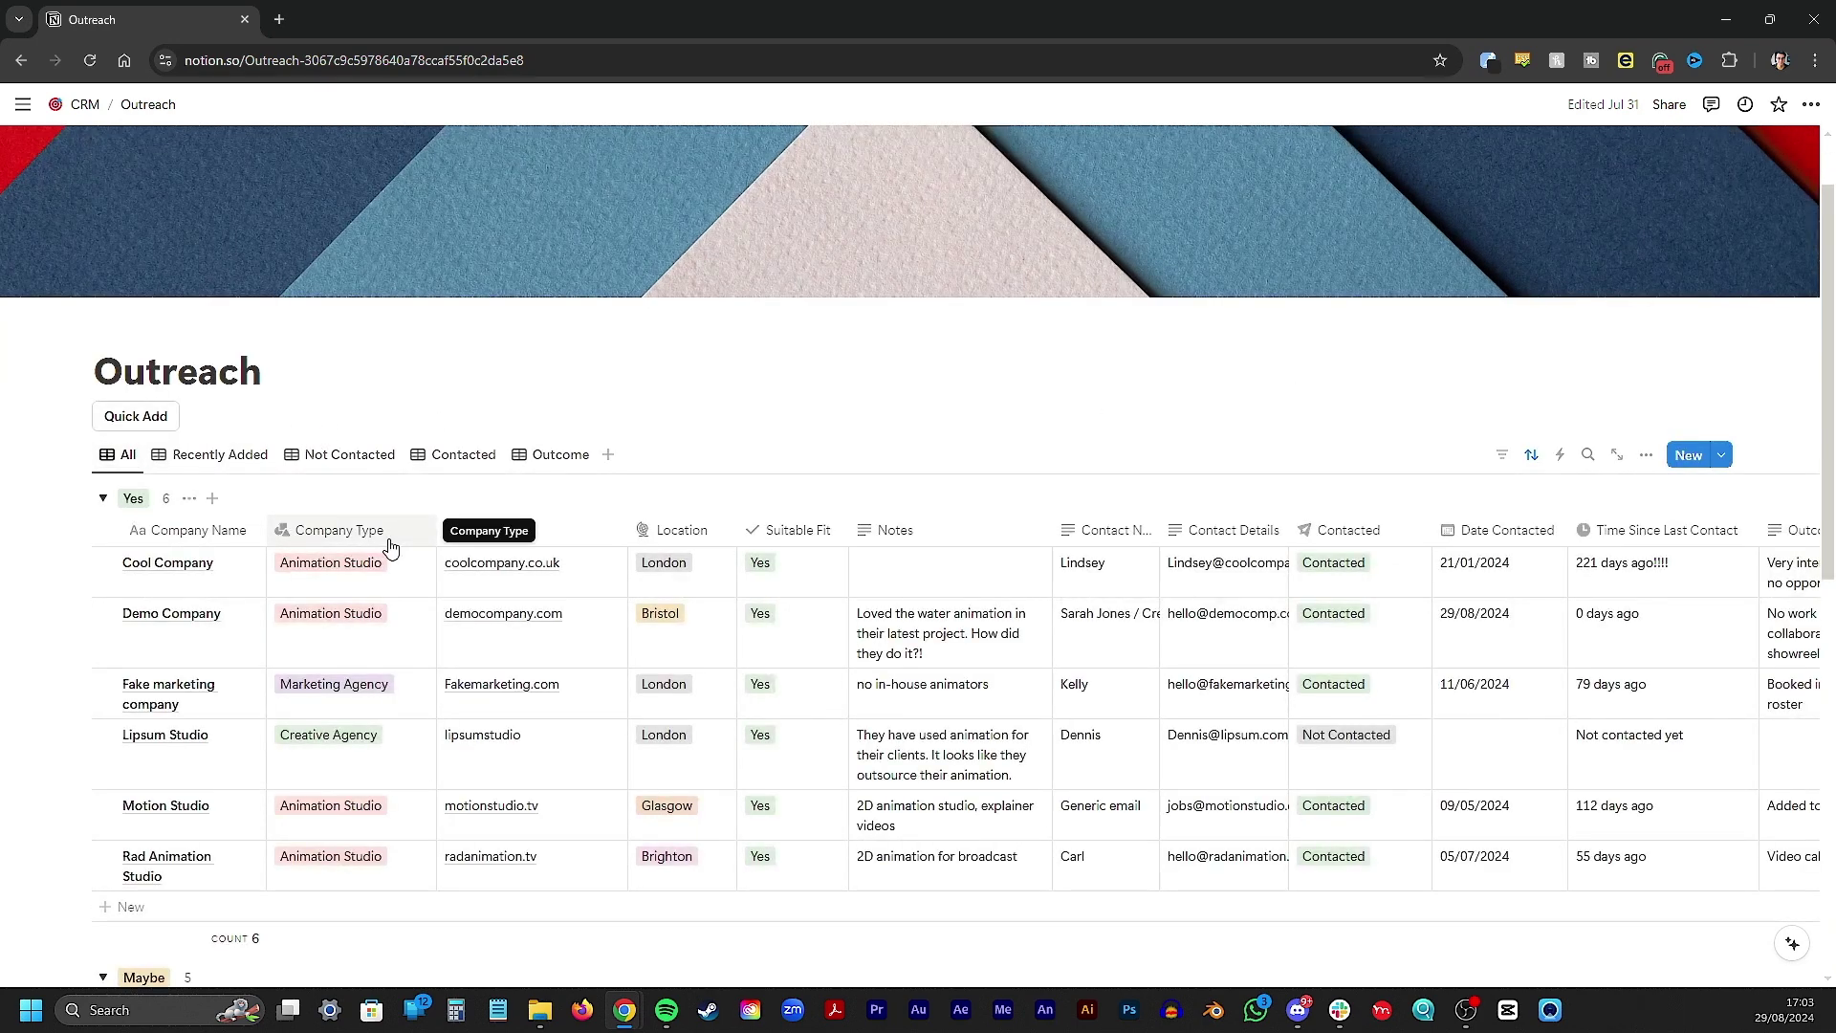
pyautogui.scroll(-4, 390, 547)
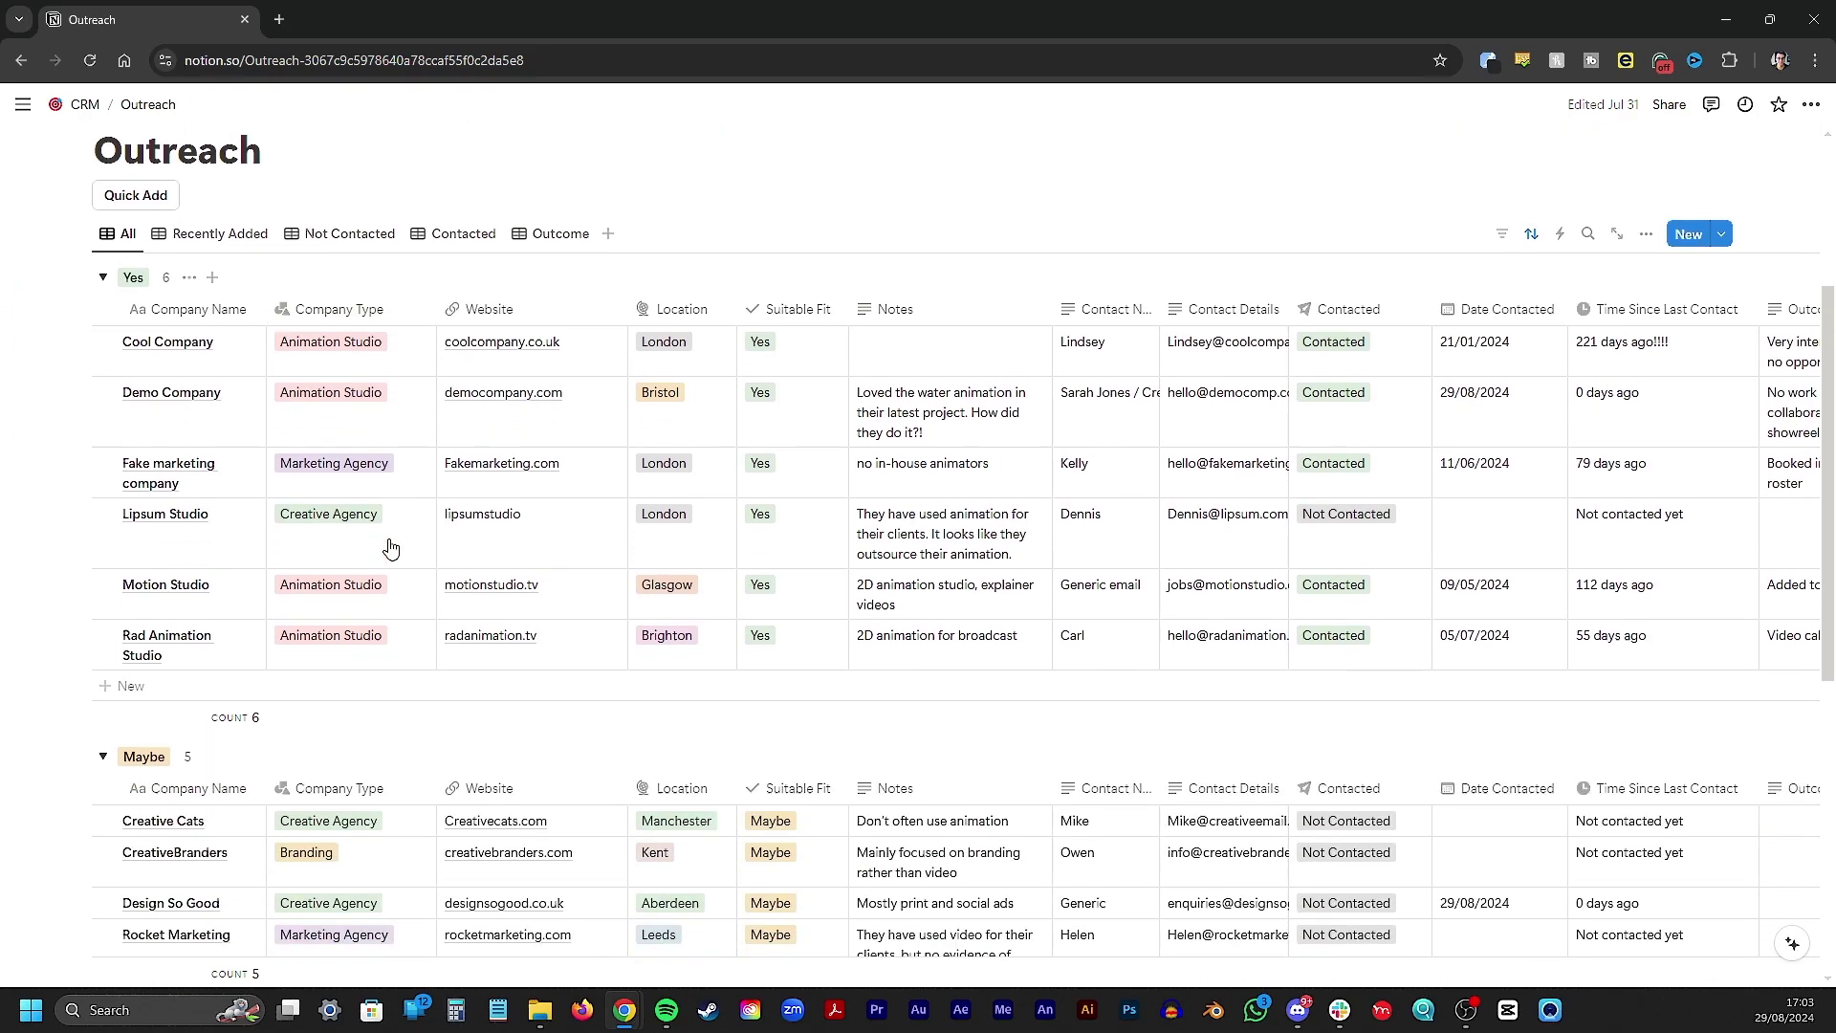
pyautogui.scroll(-3, 390, 547)
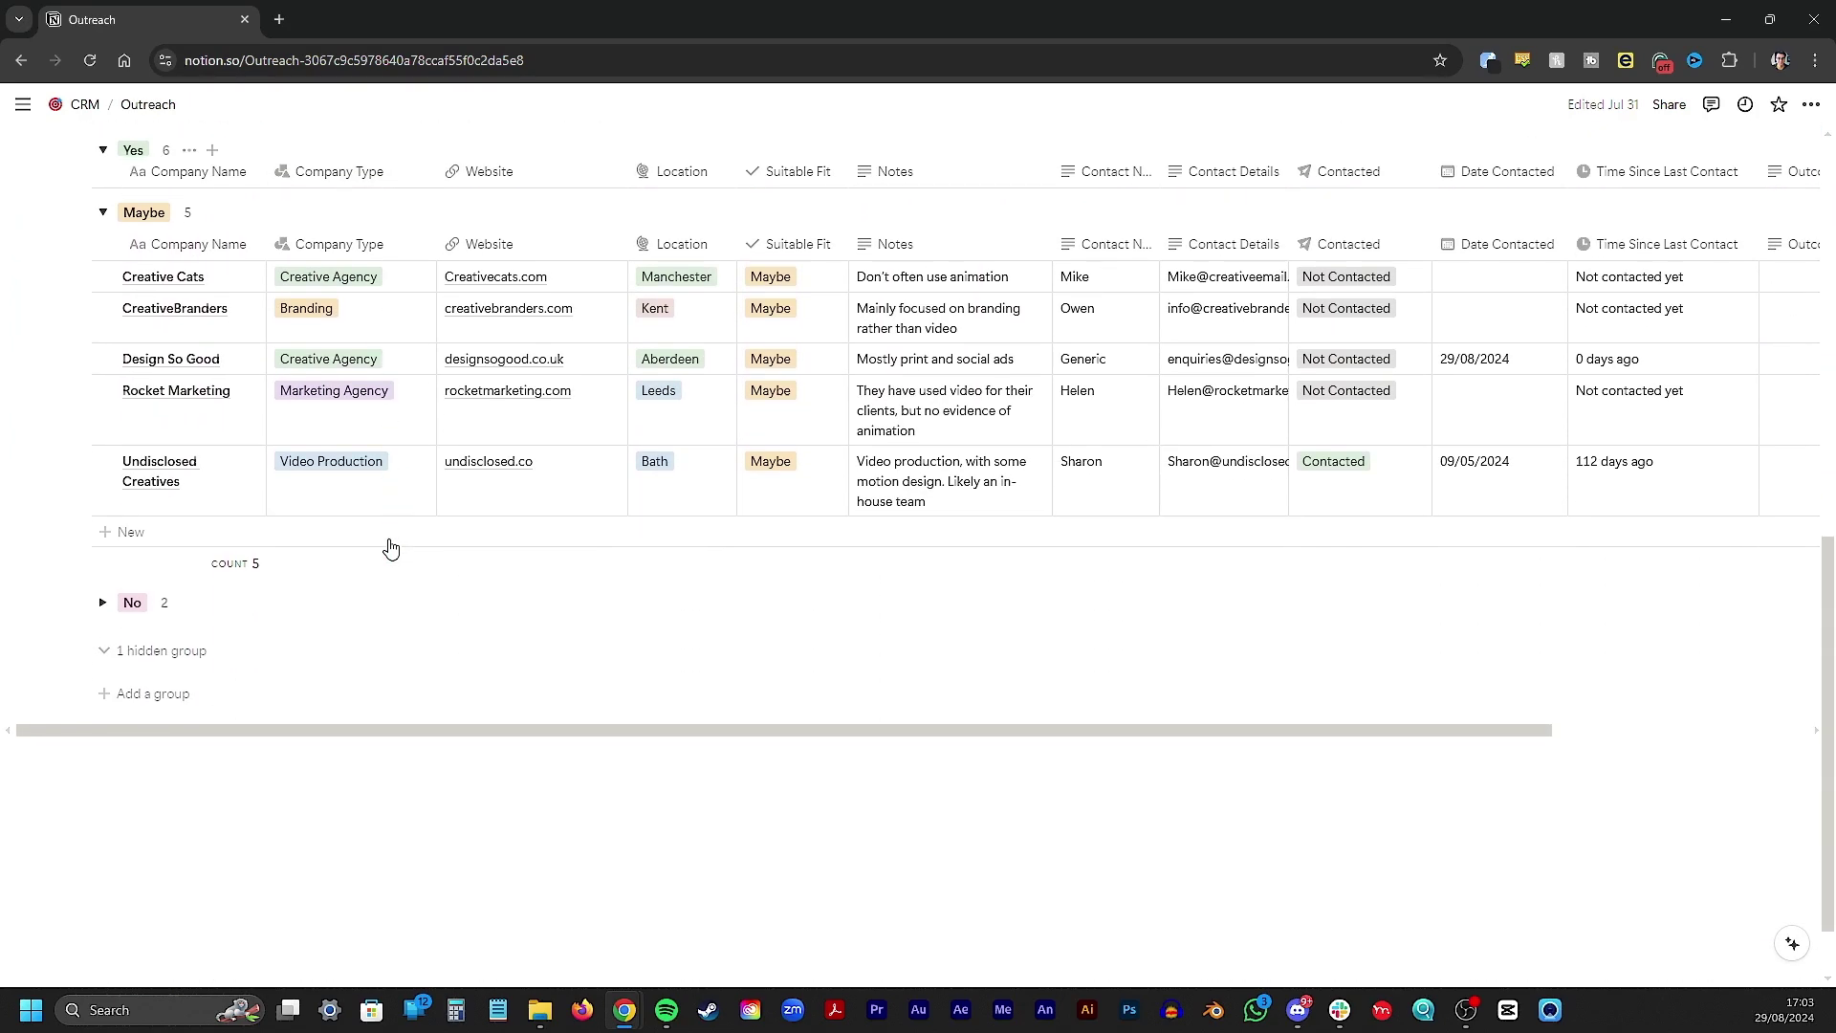
pyautogui.scroll(7, 390, 547)
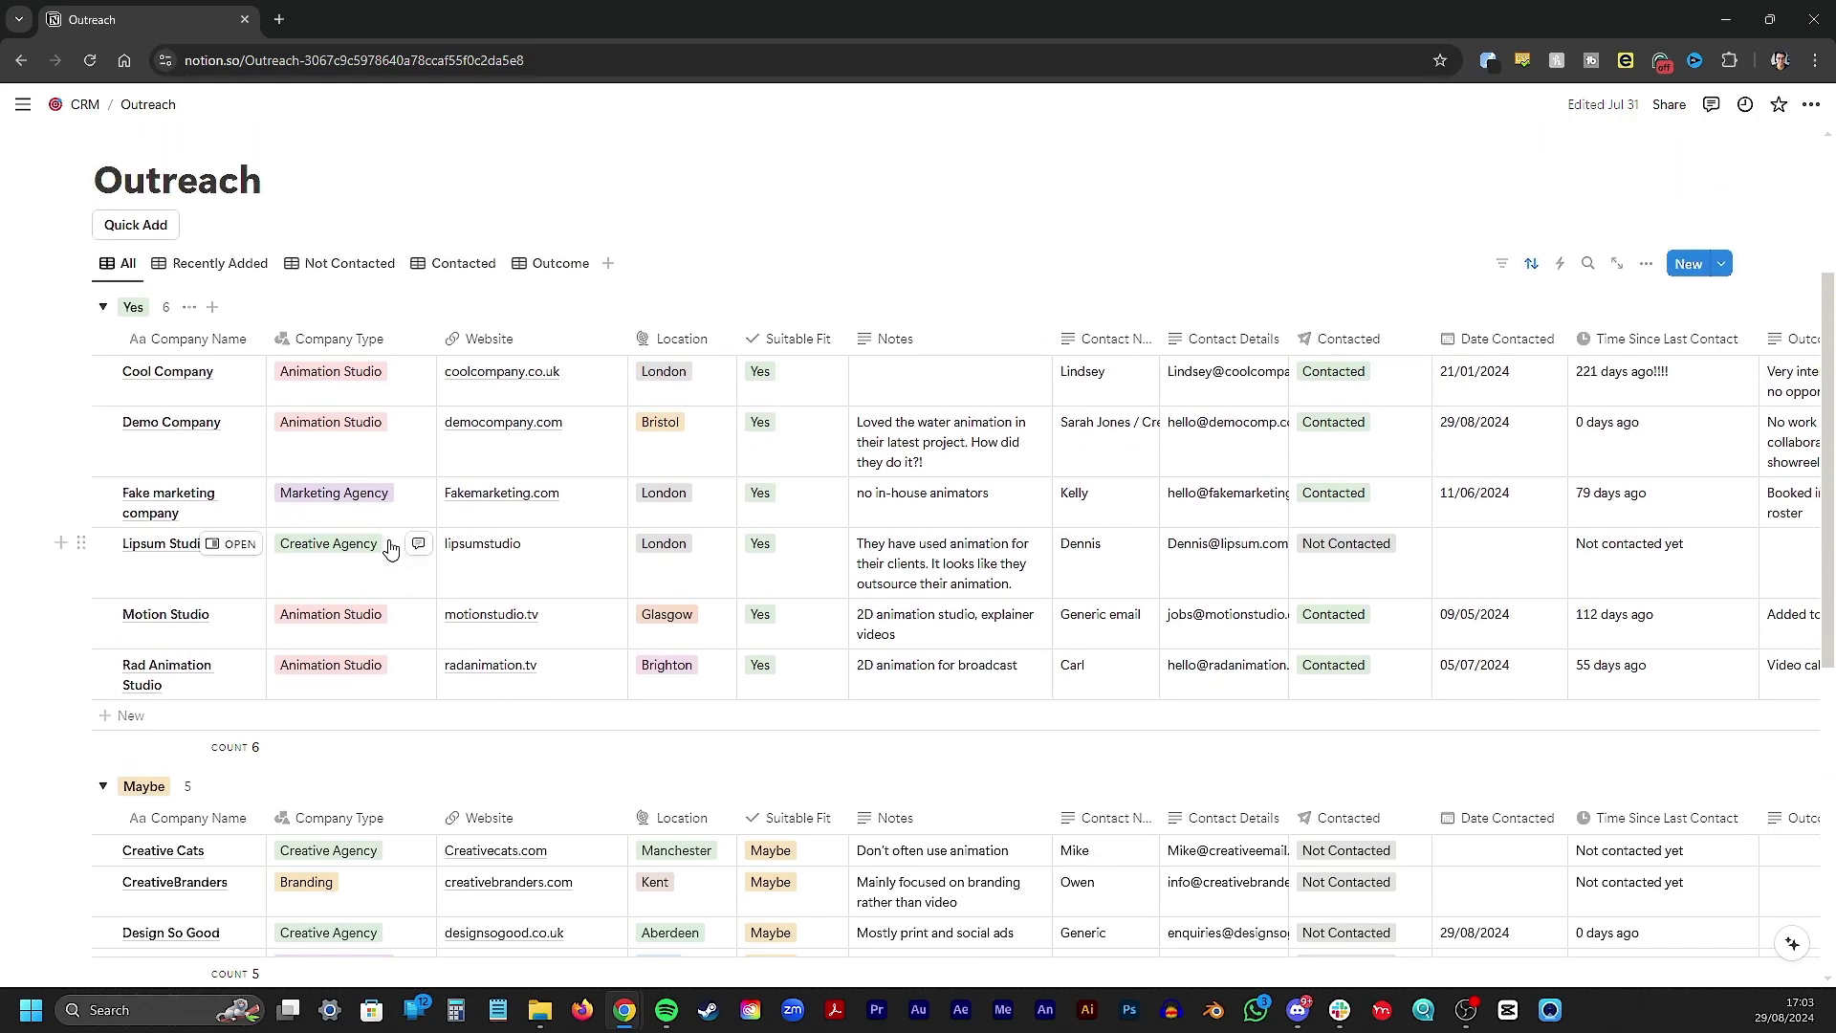
pyautogui.scroll(2, 390, 547)
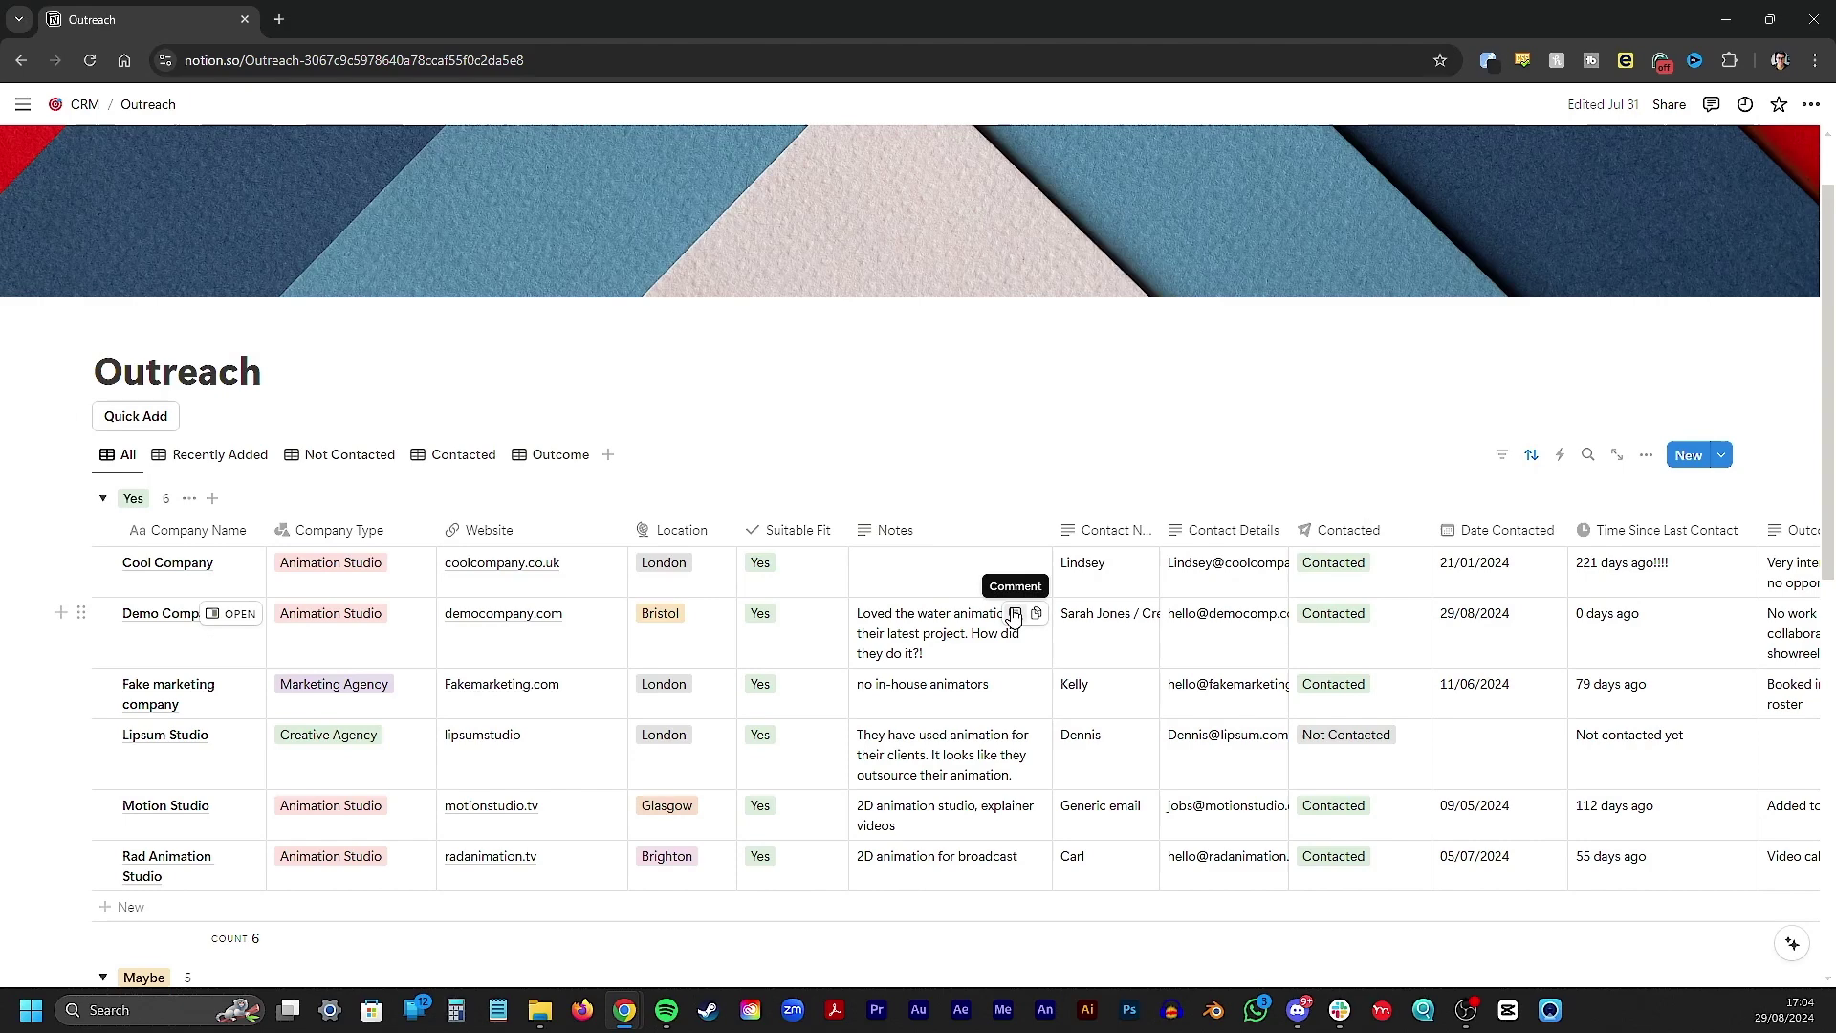
pyautogui.hscroll(3, 1014, 617)
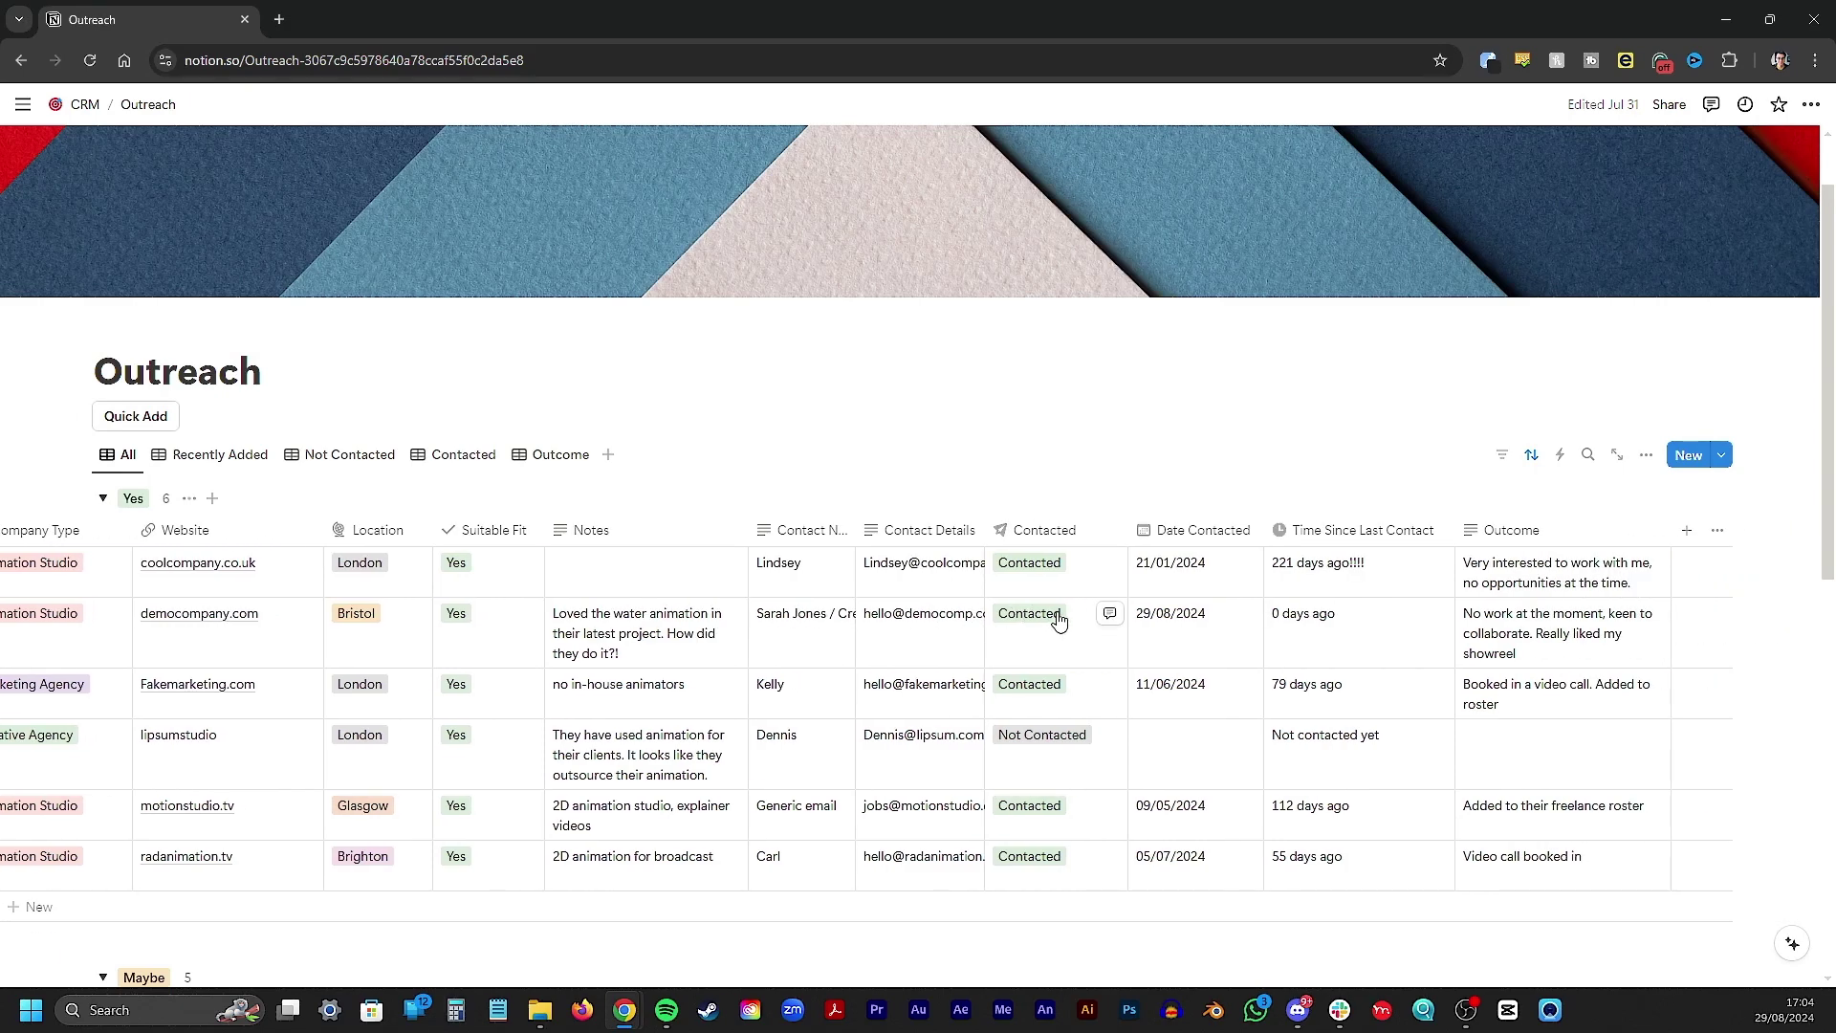
pyautogui.click(1688, 533)
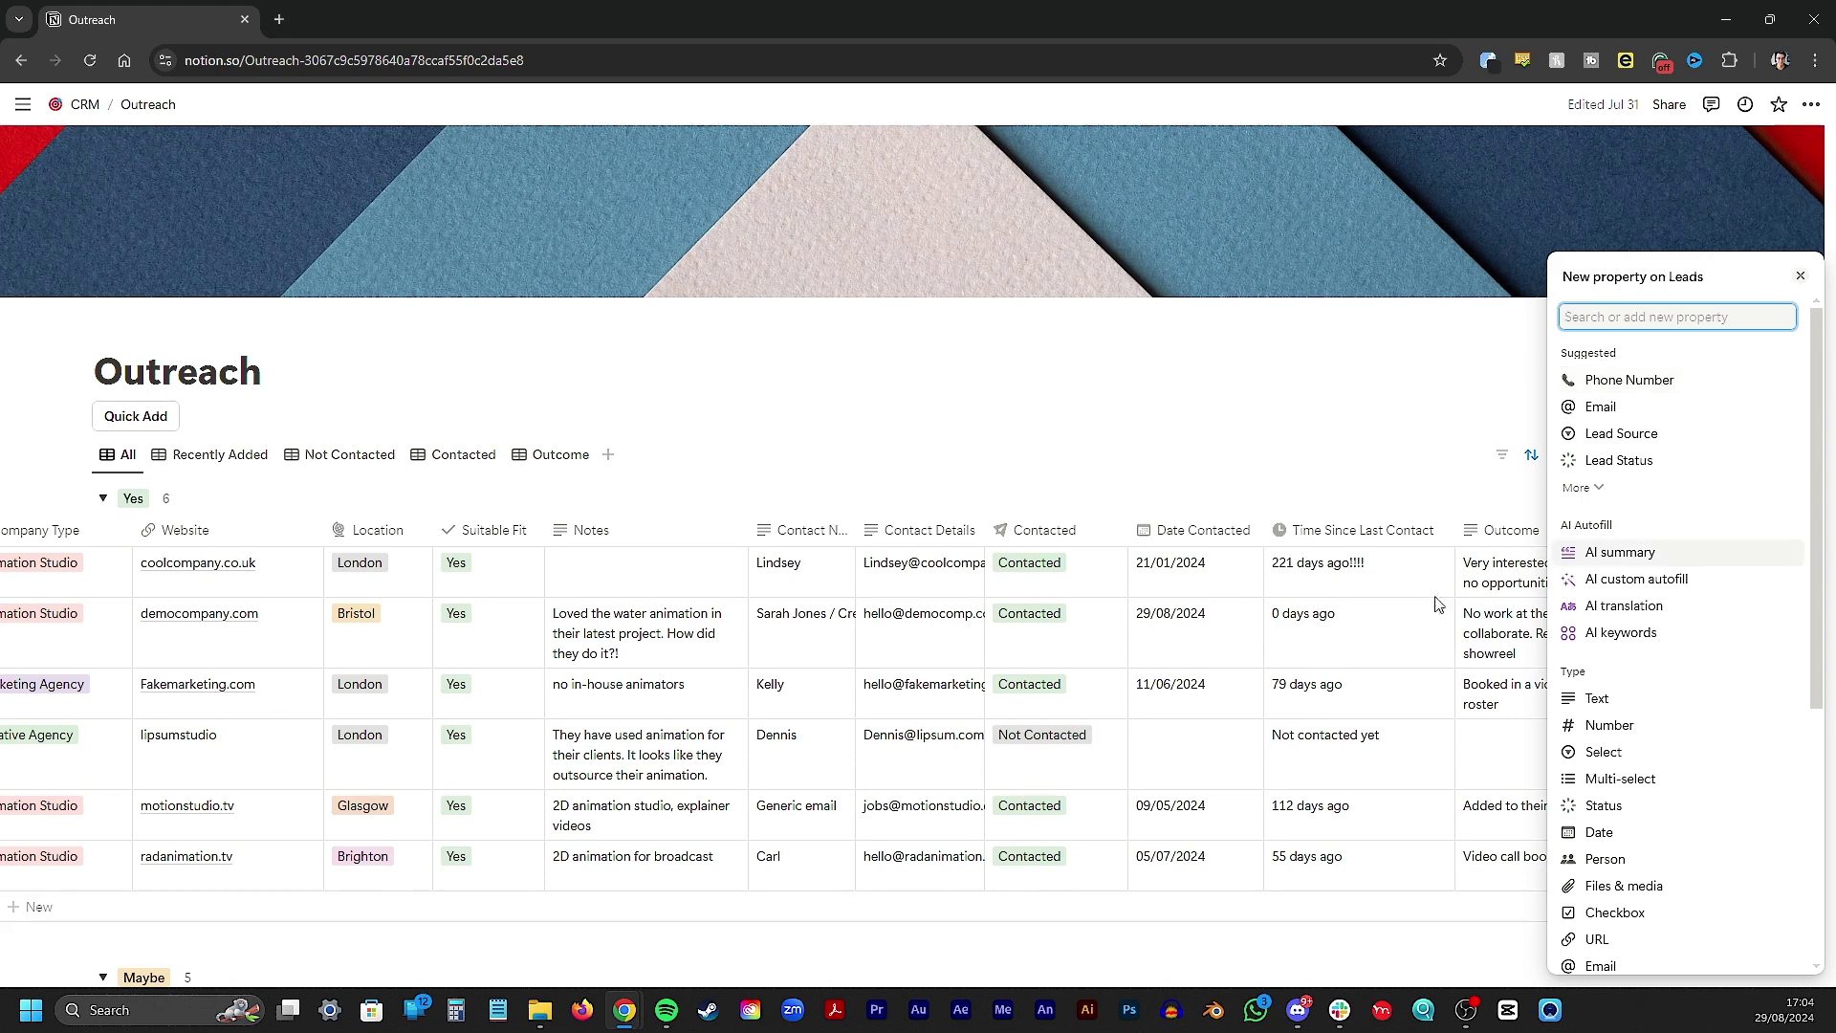
pyautogui.click(1288, 431)
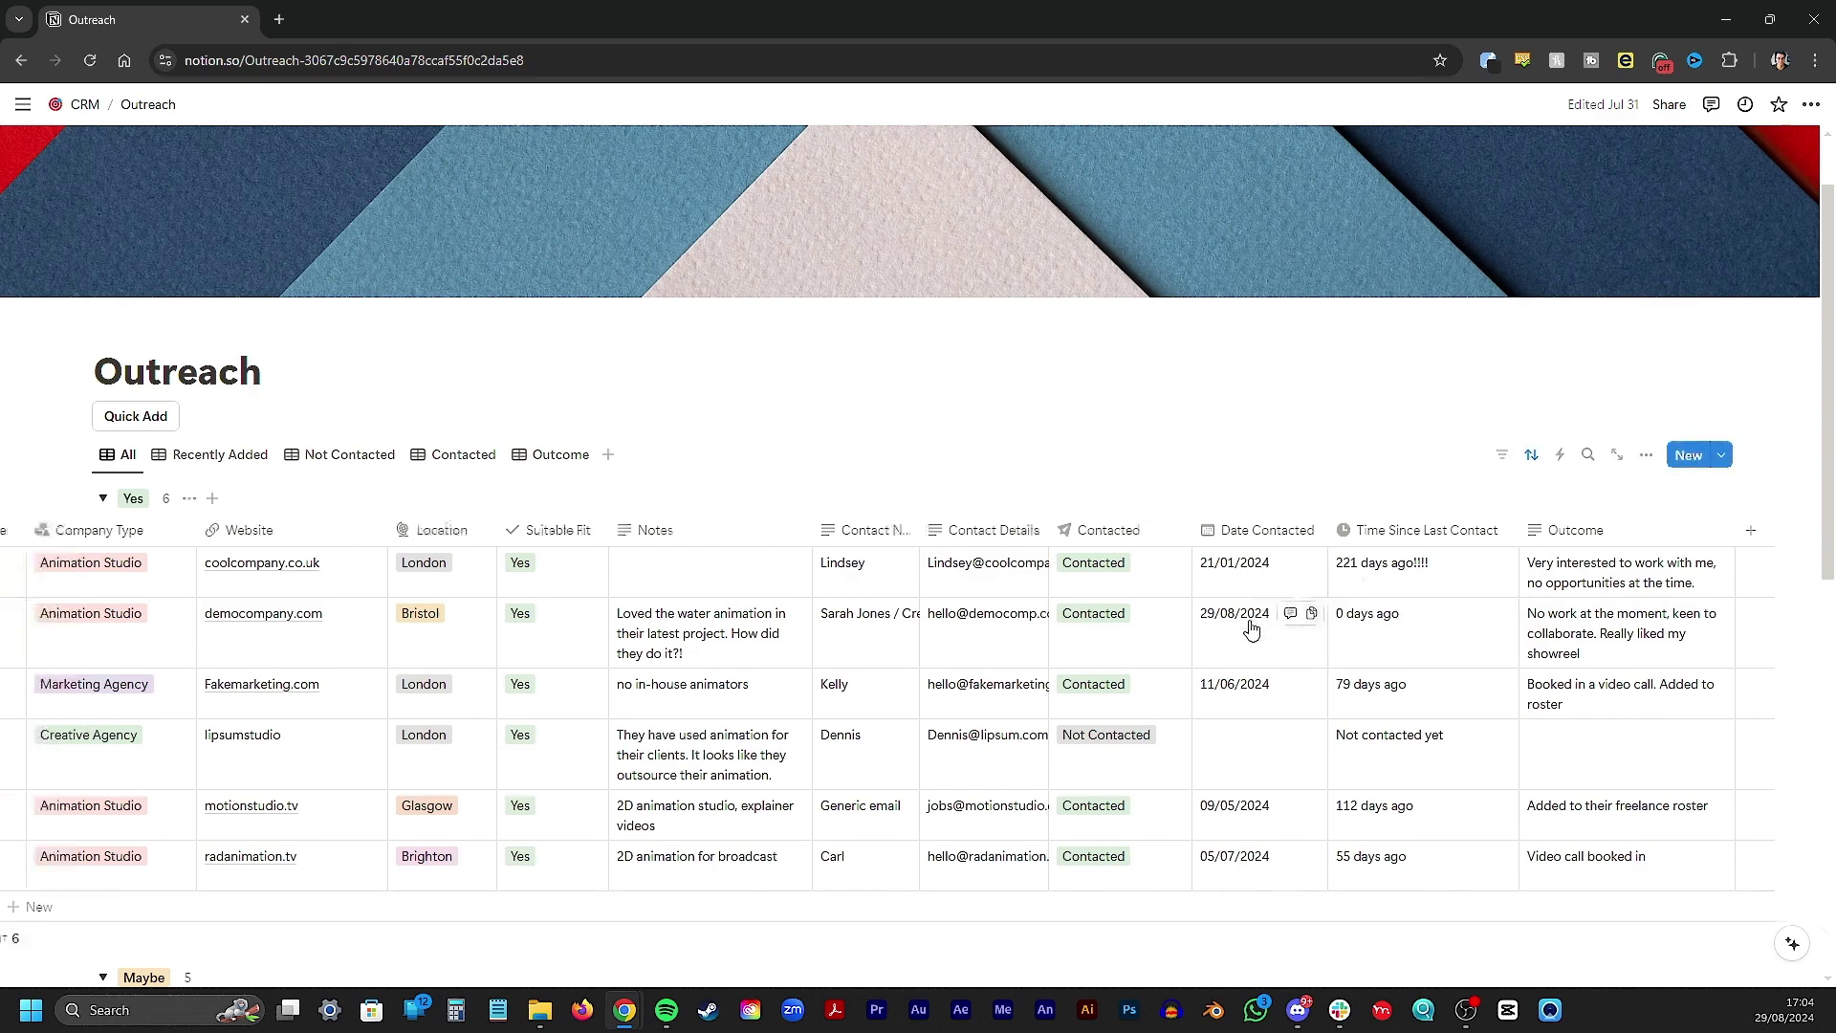